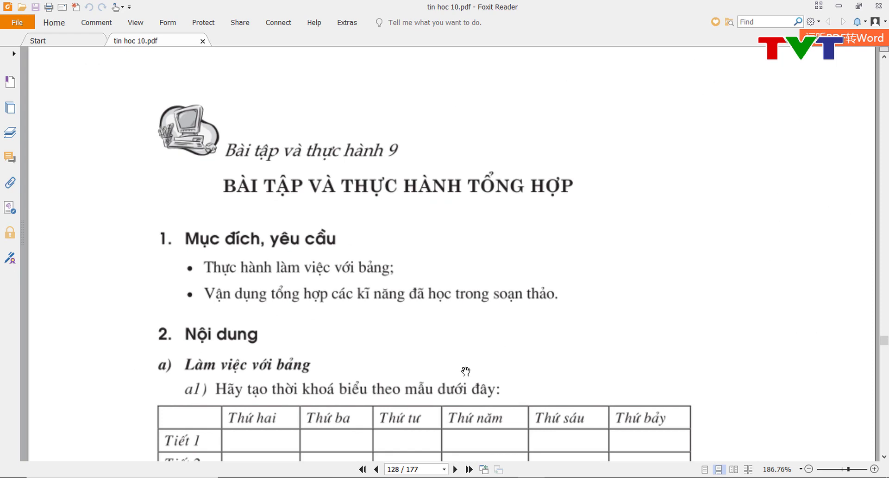
Step: Scroll down through the textbook PDF's timetable exercise and sample notice pages
{"action": "scroll", "coordinate": [435, 324], "scroll_direction": "down", "scroll_amount": 4}
{"action": "scroll", "coordinate": [438, 302], "scroll_direction": "down", "scroll_amount": 1}
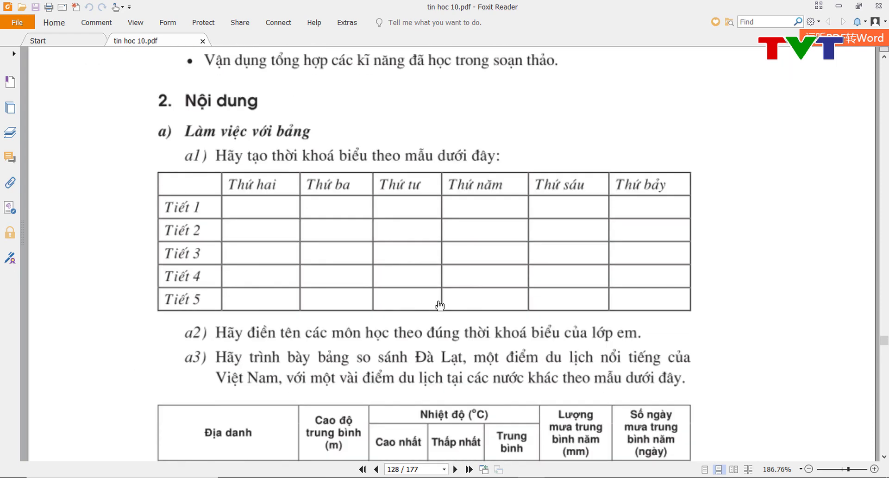
{"action": "scroll", "coordinate": [437, 325], "scroll_direction": "down", "scroll_amount": 2}
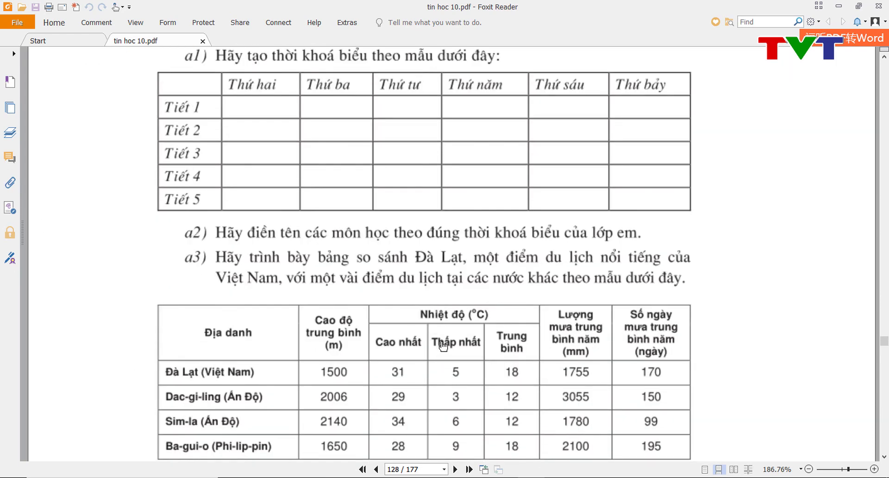
{"action": "scroll", "coordinate": [442, 345], "scroll_direction": "down", "scroll_amount": 3}
{"action": "scroll", "coordinate": [443, 346], "scroll_direction": "down", "scroll_amount": 1}
{"action": "scroll", "coordinate": [442, 347], "scroll_direction": "down", "scroll_amount": 1}
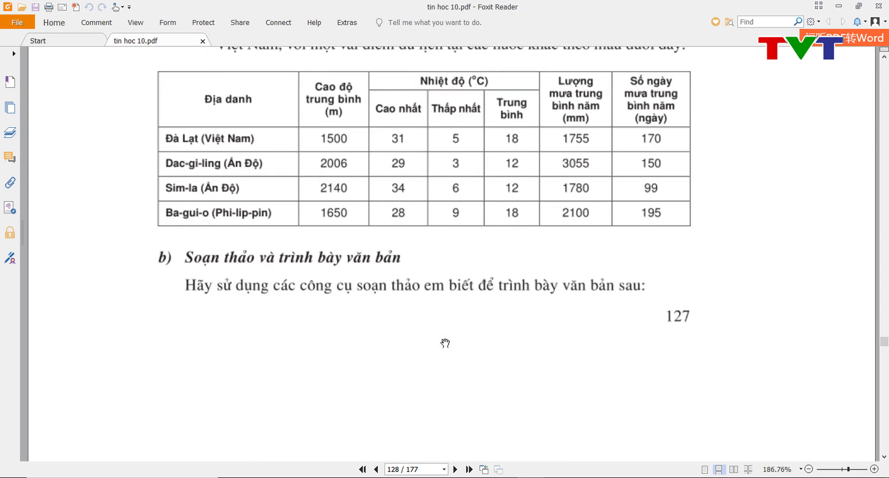
{"action": "scroll", "coordinate": [444, 346], "scroll_direction": "down", "scroll_amount": 5}
{"action": "scroll", "coordinate": [447, 345], "scroll_direction": "down", "scroll_amount": 7}
{"action": "scroll", "coordinate": [447, 345], "scroll_direction": "down", "scroll_amount": 1}
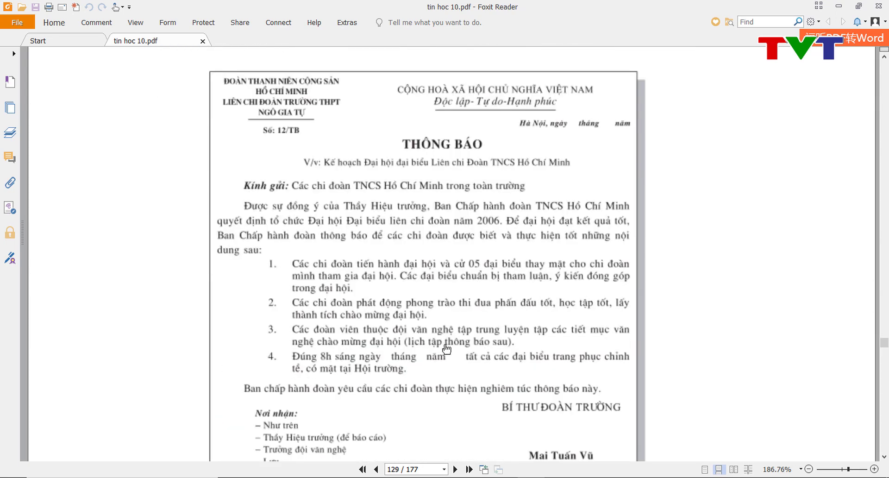
{"action": "scroll", "coordinate": [448, 348], "scroll_direction": "down", "scroll_amount": 5}
Step: Scroll back up to the timetable exercise, then bring the Word document forward
{"action": "scroll", "coordinate": [448, 347], "scroll_direction": "up", "scroll_amount": 6}
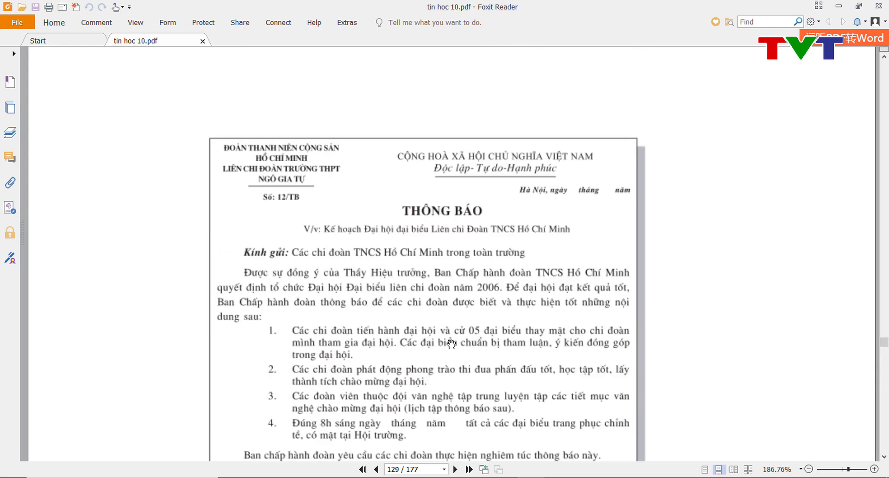
{"action": "scroll", "coordinate": [451, 344], "scroll_direction": "up", "scroll_amount": 4}
{"action": "scroll", "coordinate": [465, 370], "scroll_direction": "up", "scroll_amount": 4}
{"action": "scroll", "coordinate": [465, 371], "scroll_direction": "up", "scroll_amount": 4}
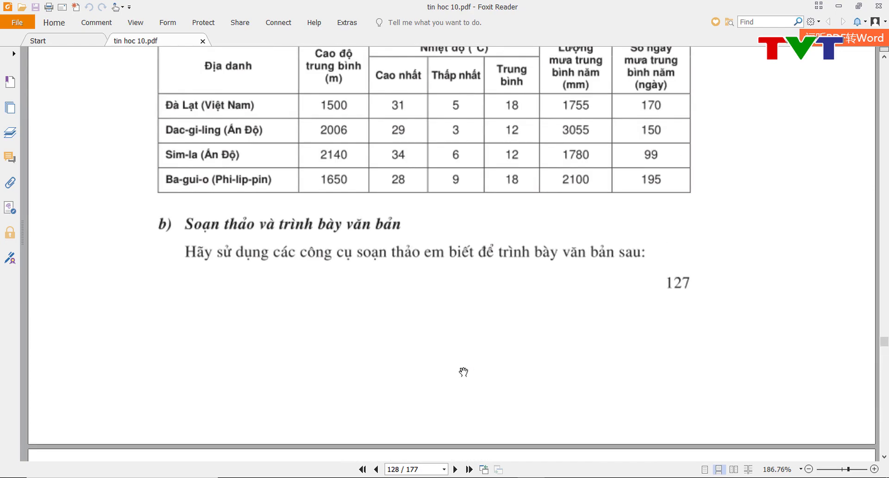
{"action": "scroll", "coordinate": [465, 370], "scroll_direction": "up", "scroll_amount": 4}
{"action": "scroll", "coordinate": [465, 371], "scroll_direction": "up", "scroll_amount": 4}
{"action": "scroll", "coordinate": [465, 368], "scroll_direction": "up", "scroll_amount": 2}
{"action": "scroll", "coordinate": [468, 366], "scroll_direction": "down", "scroll_amount": 2}
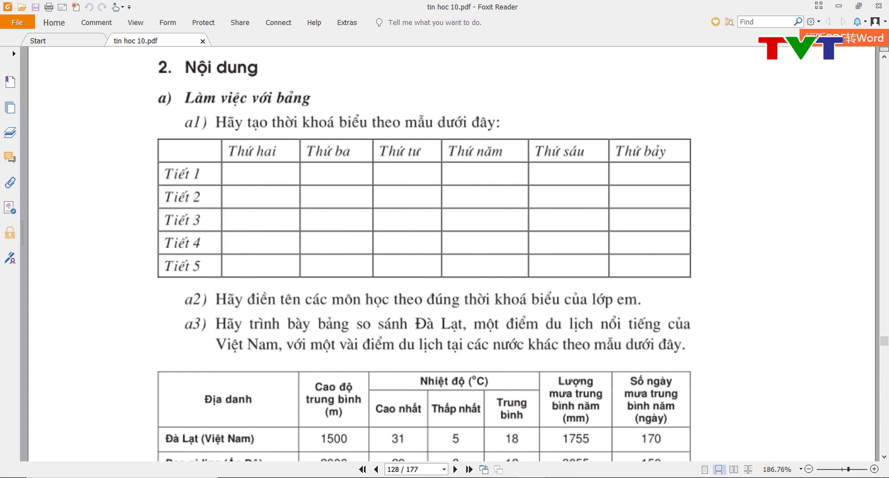
{"action": "left_click", "coordinate": [506, 412]}
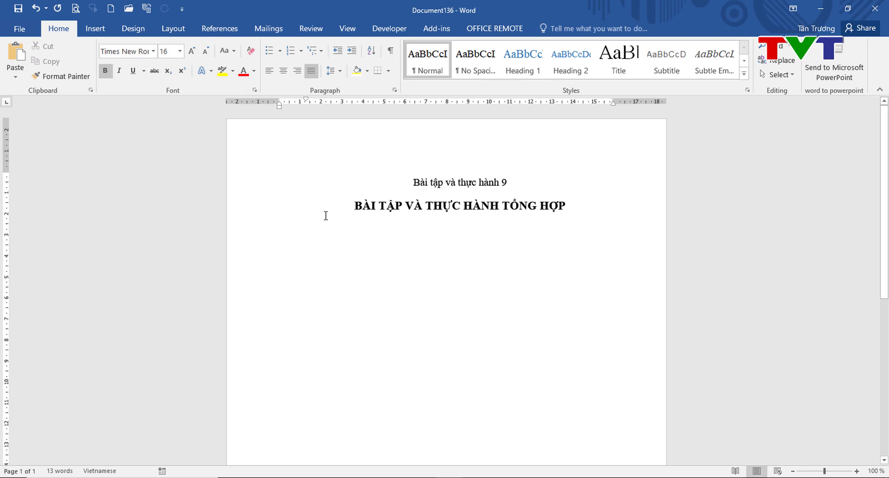
Step: Insert a 7-column, 6-row table below the exercise heading
{"action": "left_click", "coordinate": [319, 230]}
{"action": "left_click", "coordinate": [103, 29]}
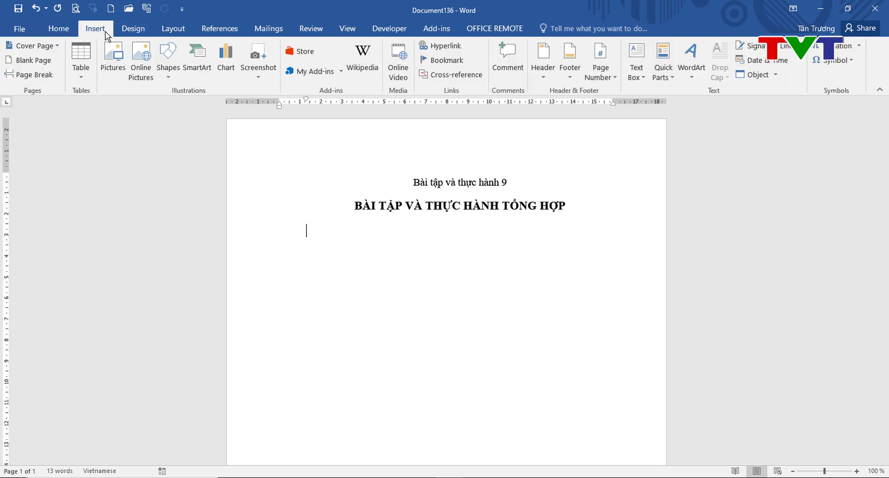
{"action": "left_click", "coordinate": [83, 71]}
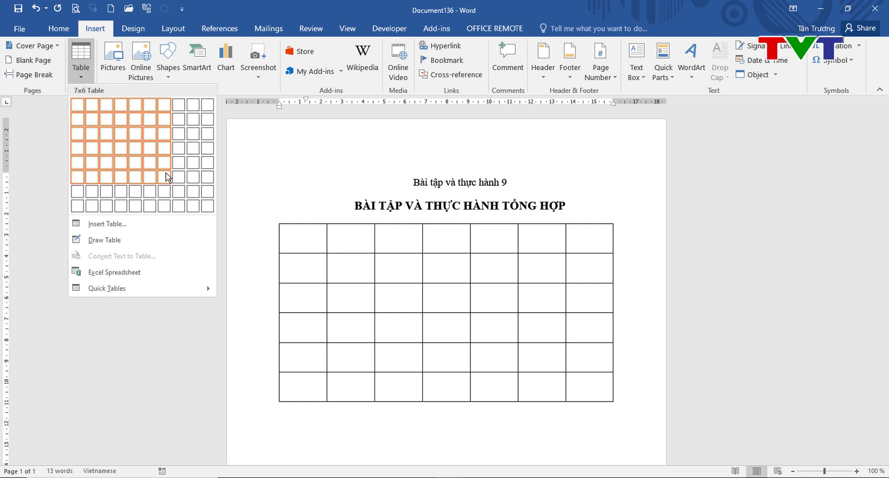
{"action": "left_click", "coordinate": [165, 173]}
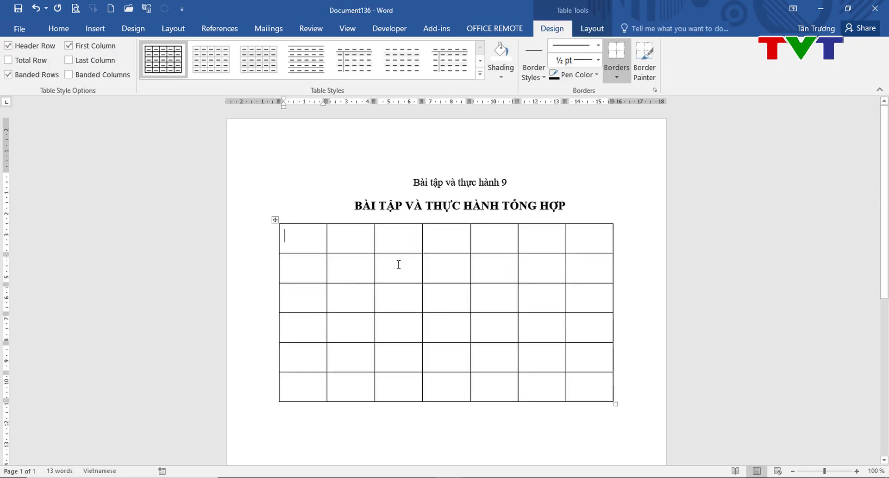
Step: Insert a second table of 7 columns and 3 rows below the first using the Insert Table dialog
{"action": "scroll", "coordinate": [365, 311], "scroll_direction": "down", "scroll_amount": 2}
{"action": "left_click", "coordinate": [324, 377]}
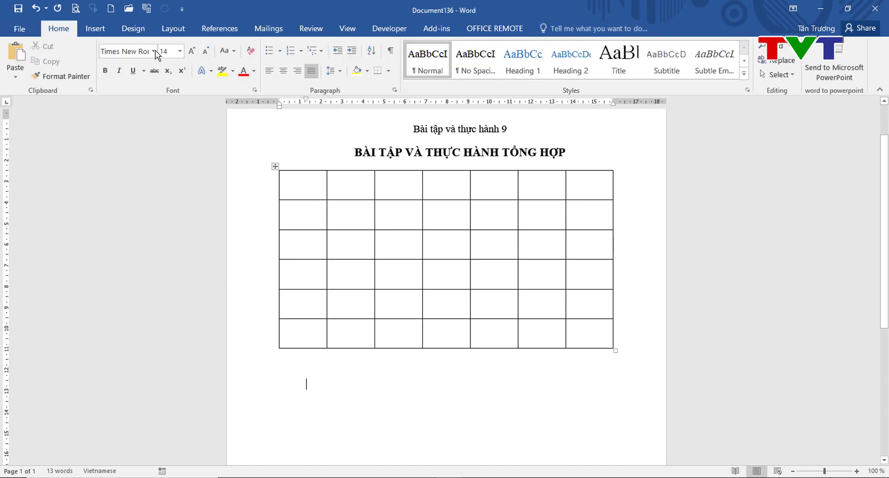
{"action": "left_click", "coordinate": [88, 26]}
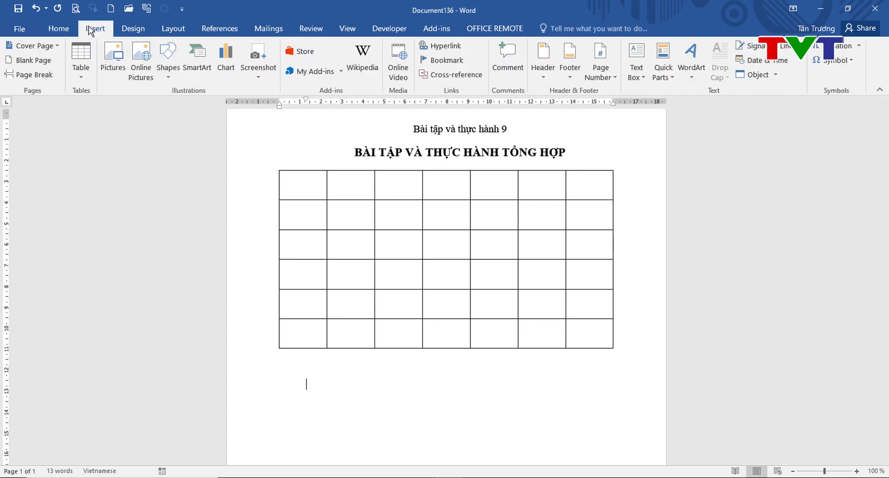
{"action": "left_click", "coordinate": [84, 74]}
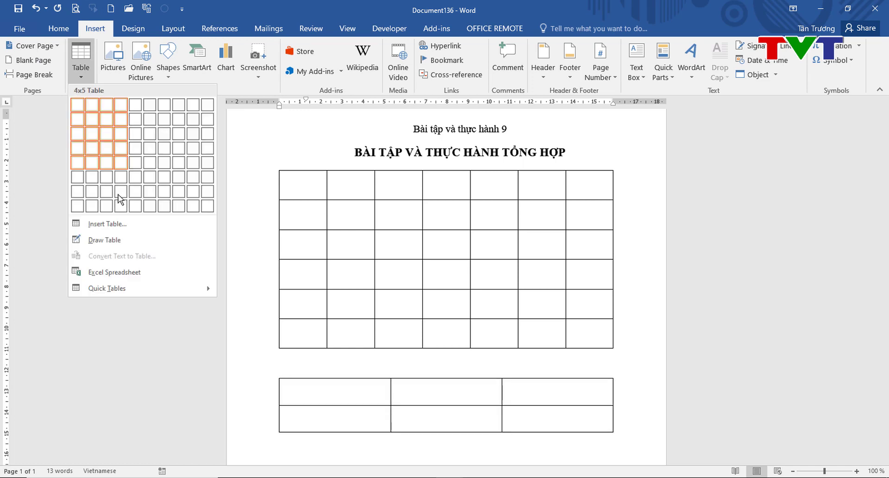
{"action": "left_click", "coordinate": [118, 224]}
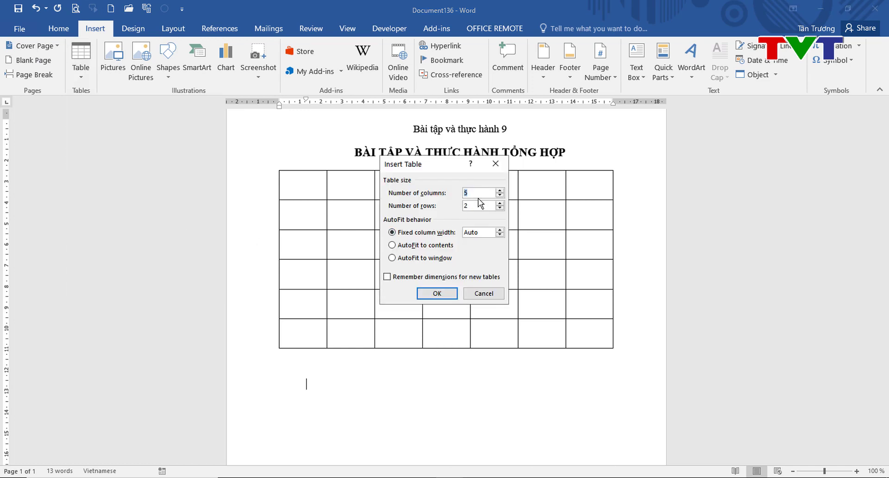
{"action": "left_click", "coordinate": [498, 191]}
{"action": "left_click", "coordinate": [498, 191]}
{"action": "key", "text": "Tab"}
{"action": "left_click", "coordinate": [499, 203]}
{"action": "left_click", "coordinate": [437, 293]}
Step: Undo the second table so only the 7x6 table remains
{"action": "scroll", "coordinate": [449, 307], "scroll_direction": "down", "scroll_amount": 3}
{"action": "scroll", "coordinate": [448, 307], "scroll_direction": "down", "scroll_amount": 1}
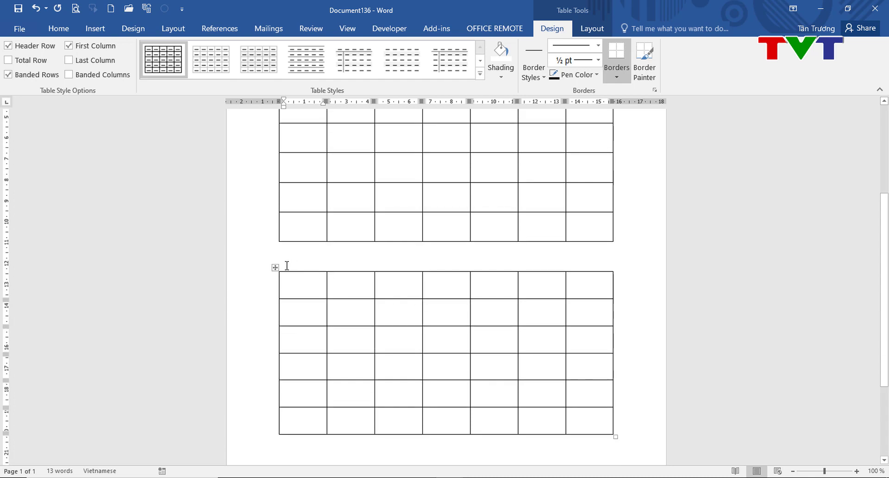
{"action": "scroll", "coordinate": [286, 266], "scroll_direction": "up", "scroll_amount": 3}
{"action": "scroll", "coordinate": [286, 265], "scroll_direction": "up", "scroll_amount": 2}
{"action": "left_click", "coordinate": [59, 28]}
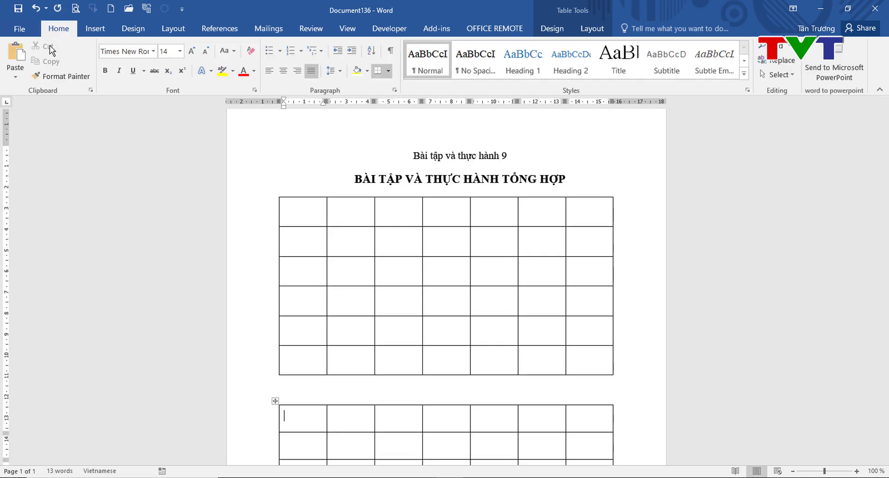
{"action": "left_click", "coordinate": [35, 9]}
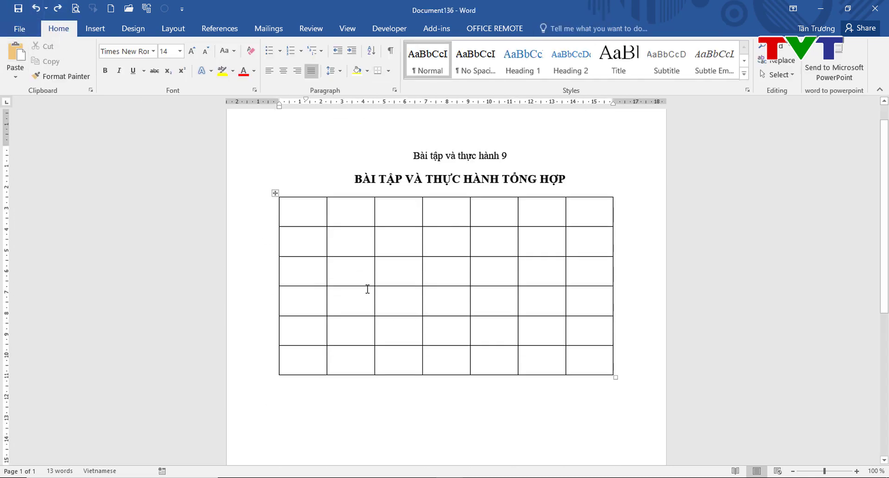
Step: Clear the first header cell's text and set its font size to 14
{"action": "left_click", "coordinate": [357, 223]}
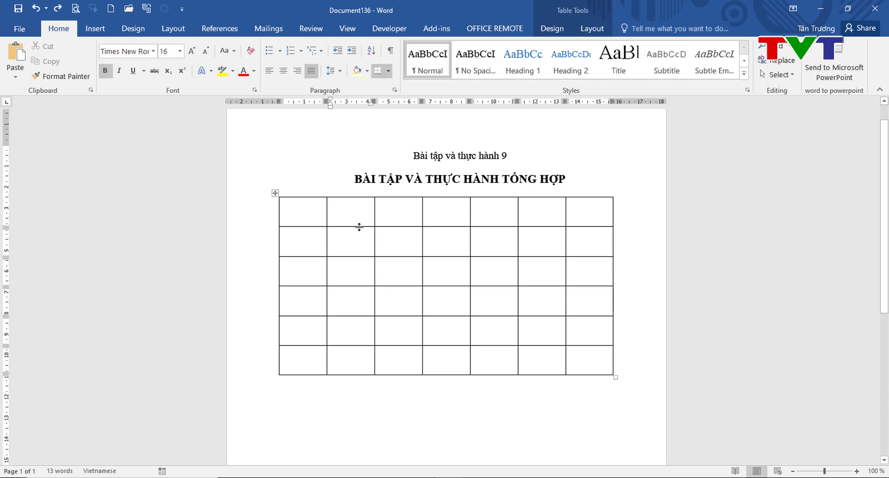
{"action": "type", "text": "Thuq"}
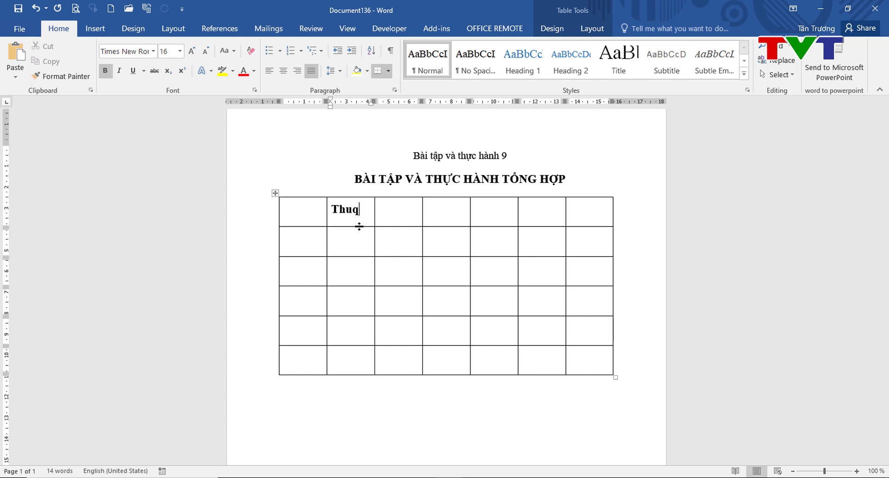
{"action": "key", "text": "BackSpace"}
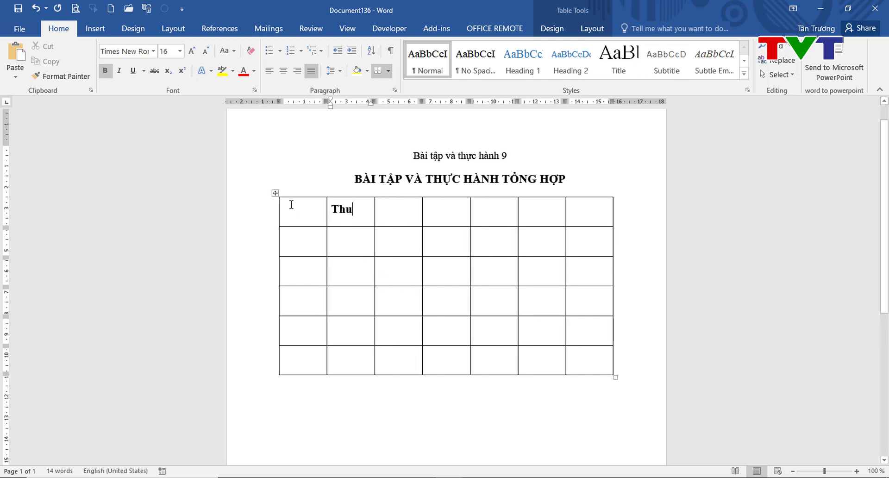
{"action": "key", "text": "BackSpace"}
{"action": "key", "text": "BackSpace"}
{"action": "key", "text": "BackSpace"}
{"action": "left_click", "coordinate": [179, 51]}
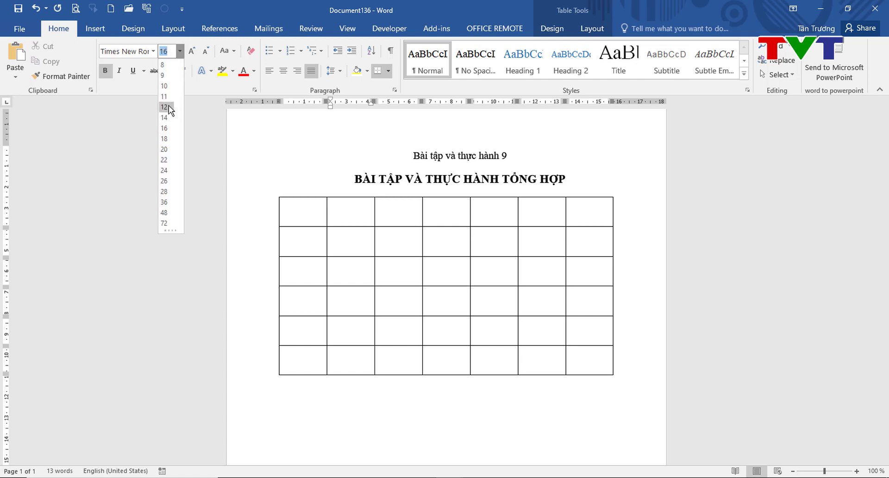
{"action": "left_click", "coordinate": [166, 118]}
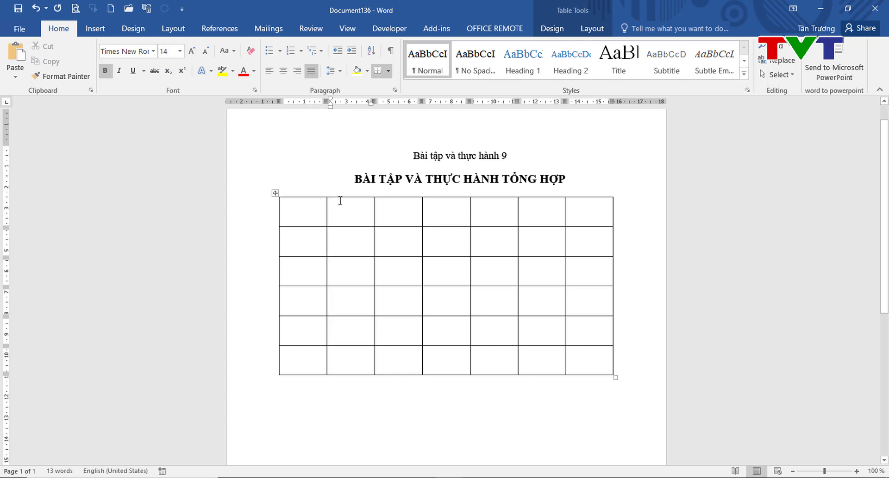
Step: Enter weekday headers Thứ hai, Thứ ba, Thứ tư, Thứ năm, Thứ sáu, Thứ bảy across row 1
{"action": "type", "text": "Thứ "}
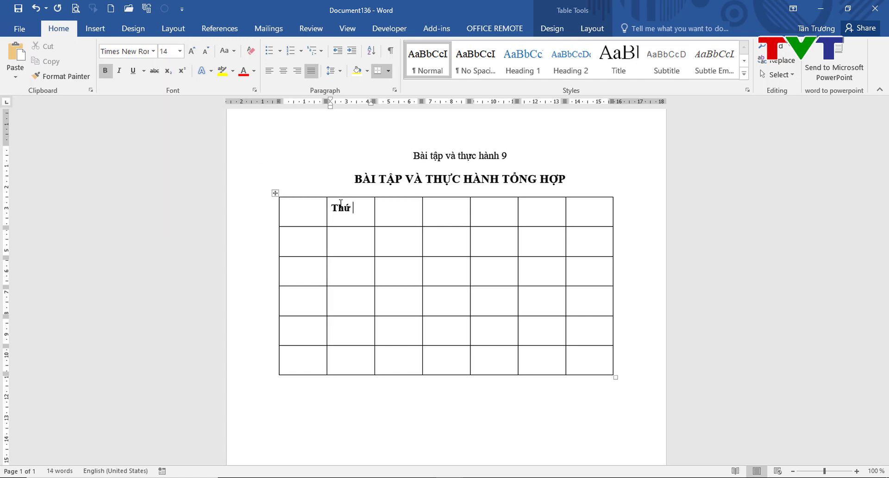
{"action": "type", "text": "2"}
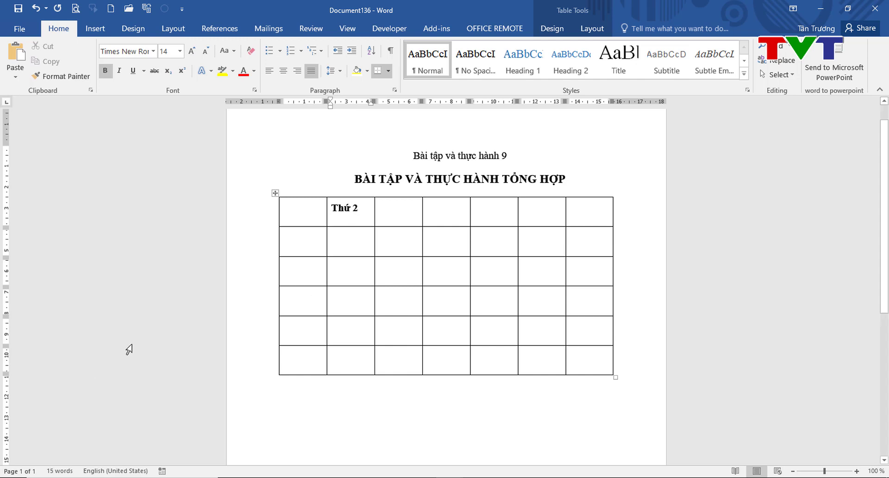
{"action": "key", "text": "BackSpace"}
{"action": "type", "text": "hai"}
{"action": "key", "text": "Tab"}
{"action": "type", "text": "Thứ "}
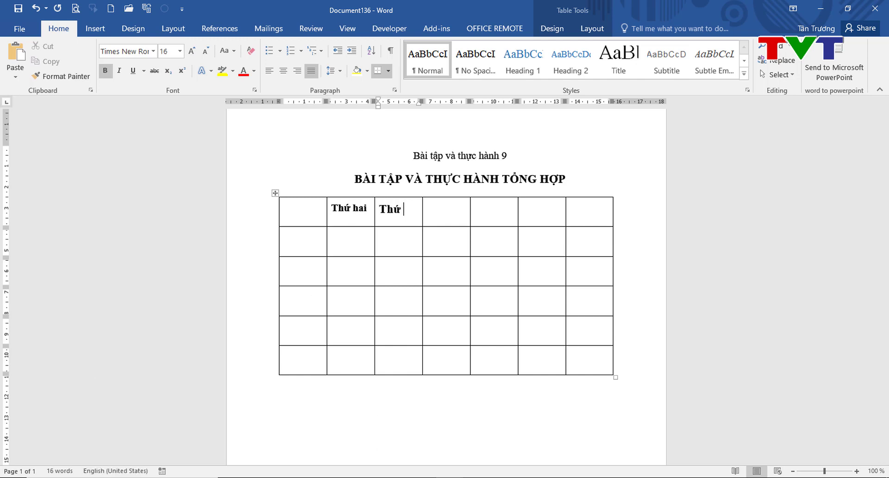
{"action": "type", "text": "ba"}
{"action": "key", "text": "Tab"}
{"action": "type", "text": "Thứ tư"}
{"action": "key", "text": "Tab"}
{"action": "type", "text": "Thứ "}
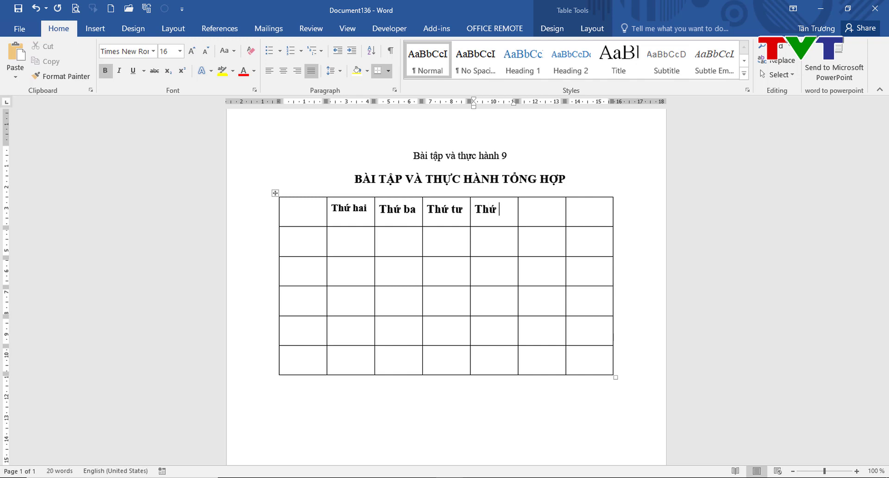
{"action": "type", "text": "năm"}
{"action": "key", "text": "Tab"}
{"action": "type", "text": "Thứ sáu"}
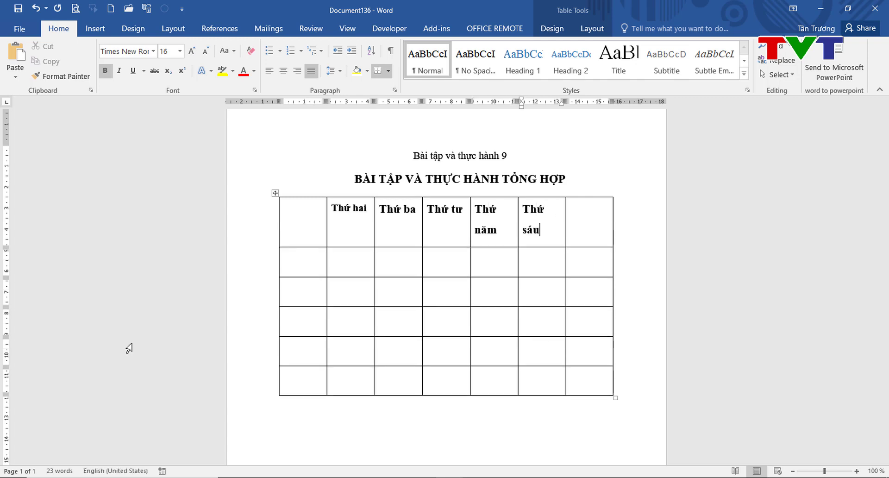
{"action": "key", "text": "Tab"}
{"action": "type", "text": "Thứ bảy"}
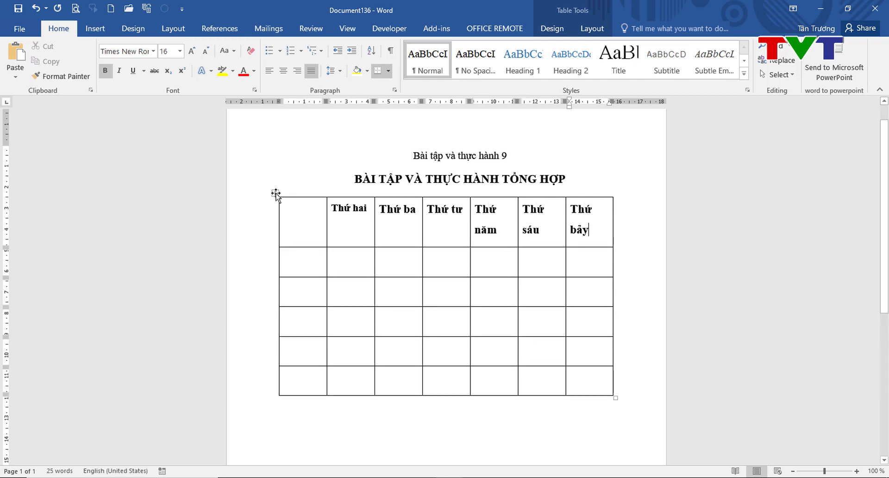
Step: Set the whole table to size 14 and widen the Thứ năm column so its header fits
{"action": "left_click", "coordinate": [275, 193]}
{"action": "left_click", "coordinate": [180, 51]}
{"action": "left_click", "coordinate": [166, 119]}
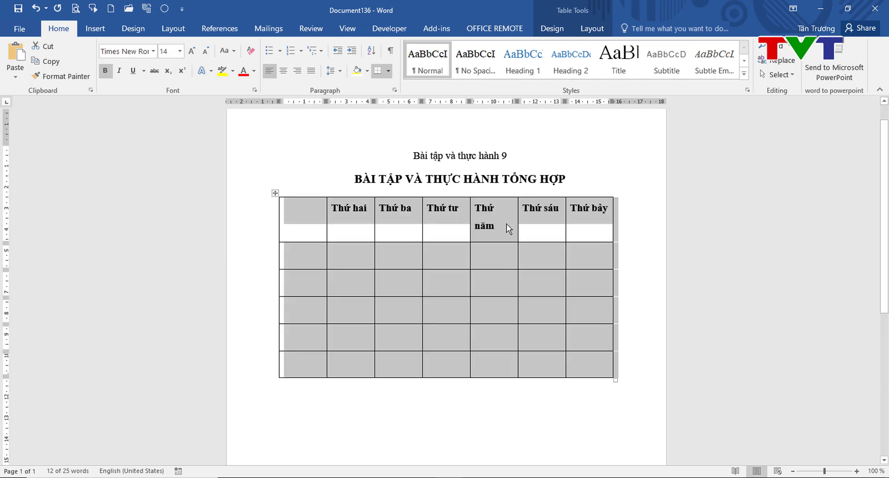
{"action": "left_click", "coordinate": [510, 211]}
{"action": "left_click_drag", "start_coordinate": [517, 211], "coordinate": [521, 210]}
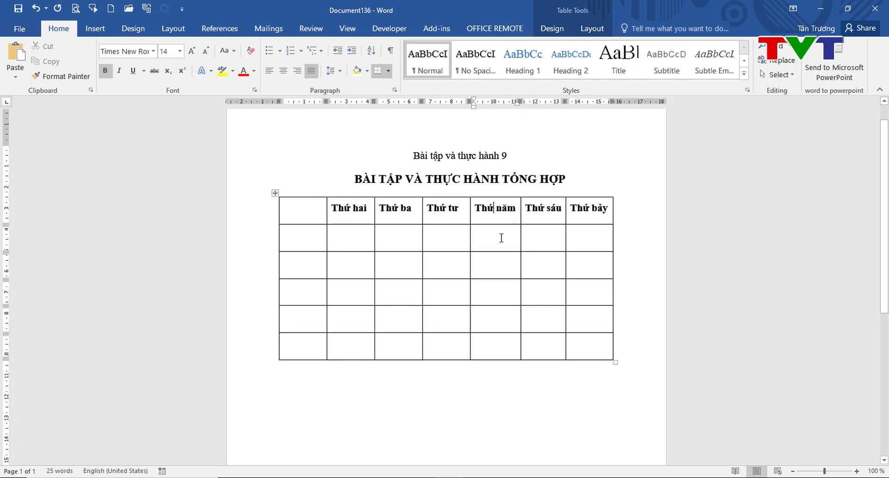
{"action": "left_click", "coordinate": [310, 233]}
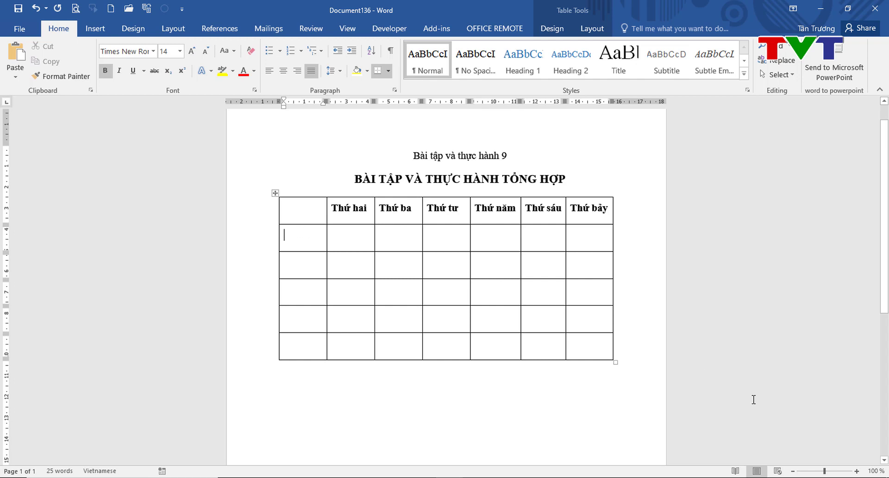
Step: Fill the first column with row labels Tiết 1 through Tiết 5
{"action": "type", "text": "Tiê"}
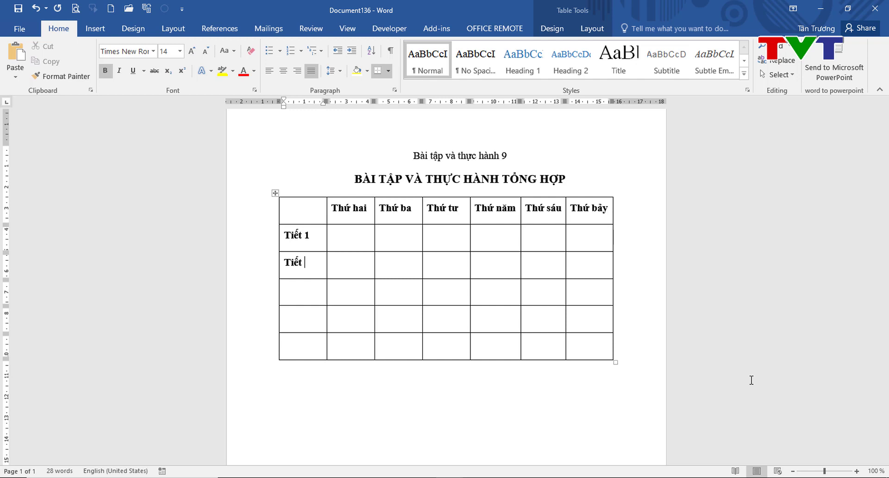
{"action": "type", "text": "iết 3"}
{"action": "key", "text": "Down"}
{"action": "type", "text": "Th"}
{"action": "key", "text": "Down"}
{"action": "type", "text": "Tie"}
{"action": "type", "text": "5"}
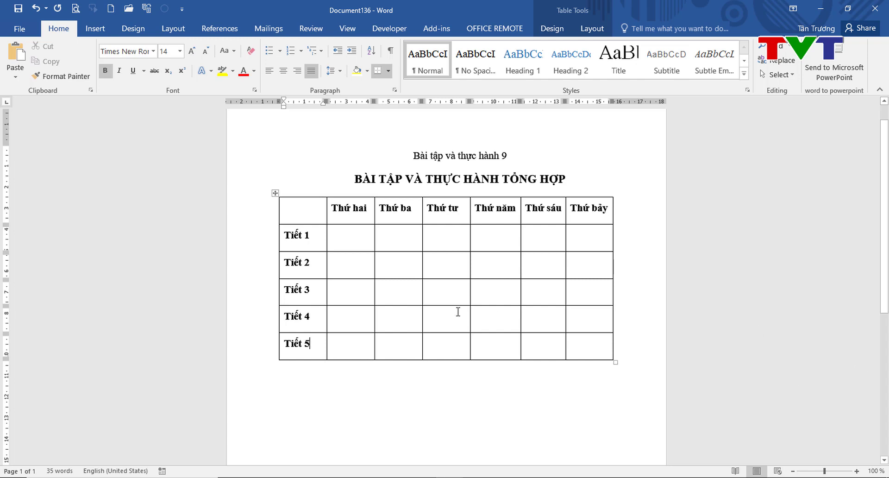
Step: Make the weekday header row and the Tiết labels italic and not bold
{"action": "left_click_drag", "start_coordinate": [342, 219], "coordinate": [602, 209]}
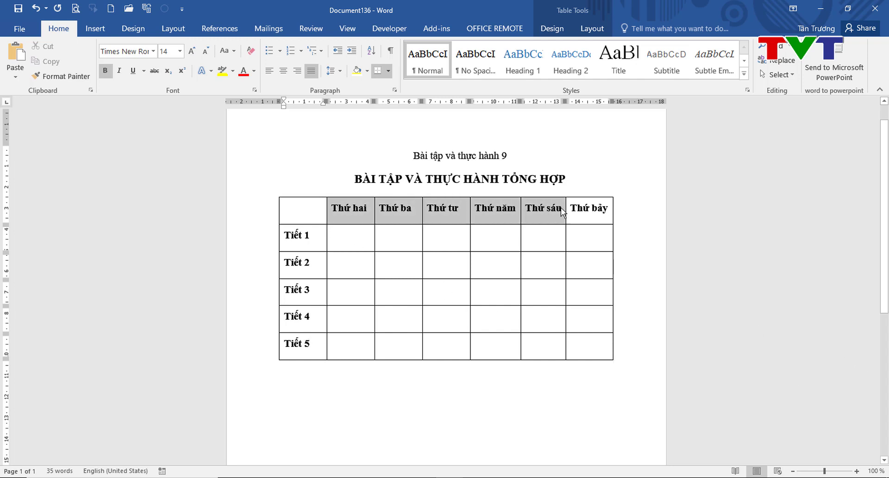
{"action": "left_click", "coordinate": [623, 237]}
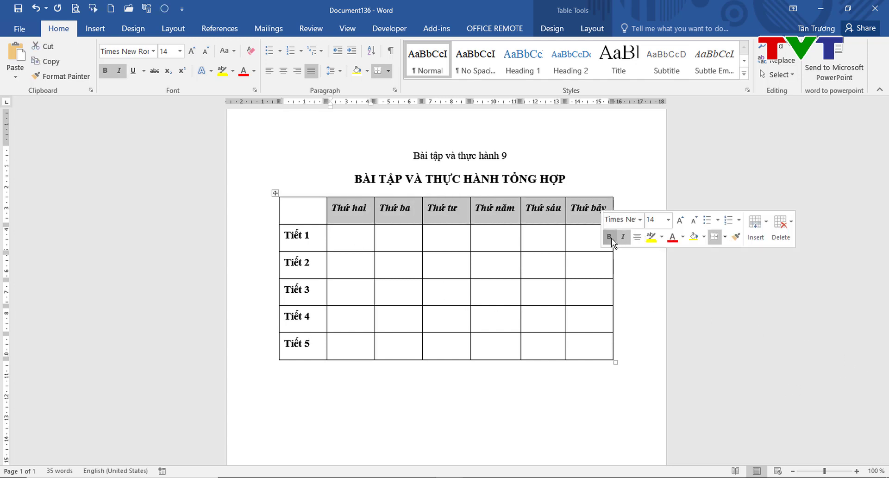
{"action": "left_click", "coordinate": [609, 236]}
{"action": "left_click_drag", "start_coordinate": [306, 234], "coordinate": [307, 344]}
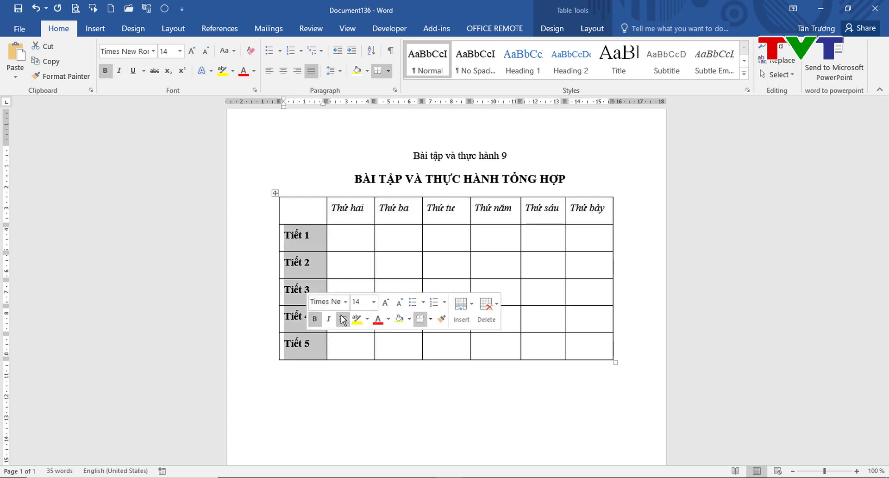
{"action": "left_click", "coordinate": [328, 319]}
{"action": "left_click", "coordinate": [318, 321]}
{"action": "left_click", "coordinate": [304, 371]}
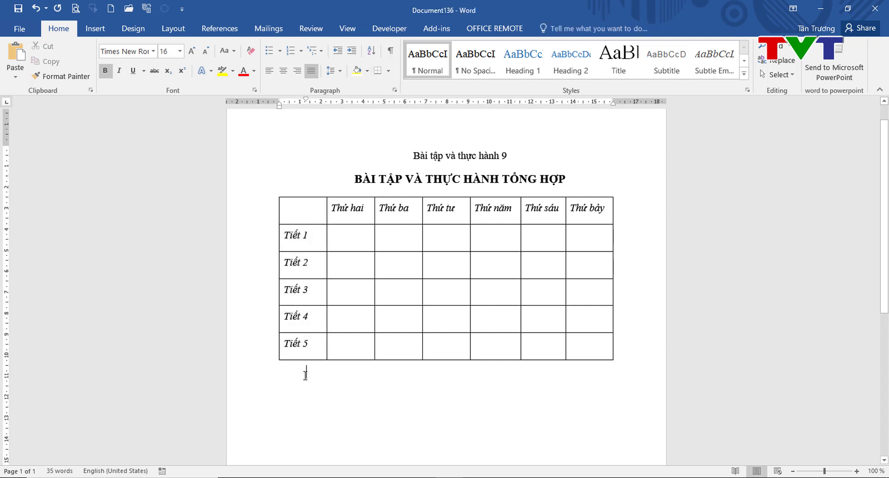
{"action": "scroll", "coordinate": [305, 375], "scroll_direction": "down", "scroll_amount": 1}
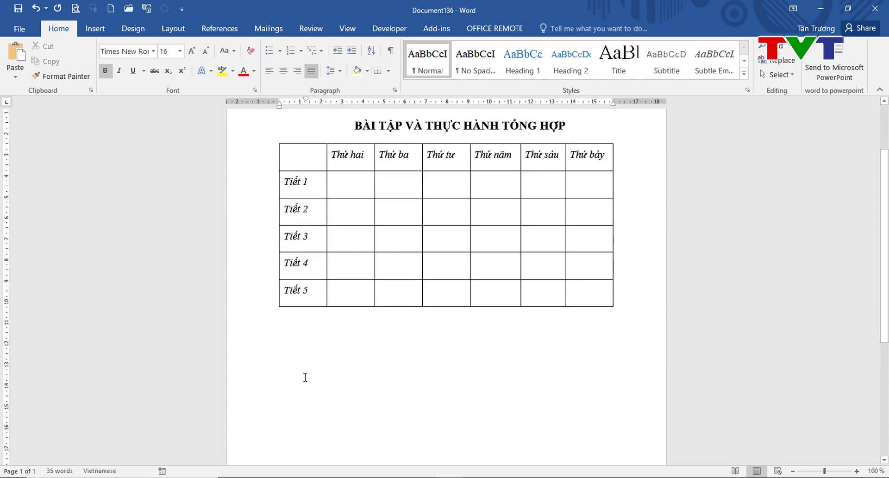
{"action": "key", "text": "alt+Tab"}
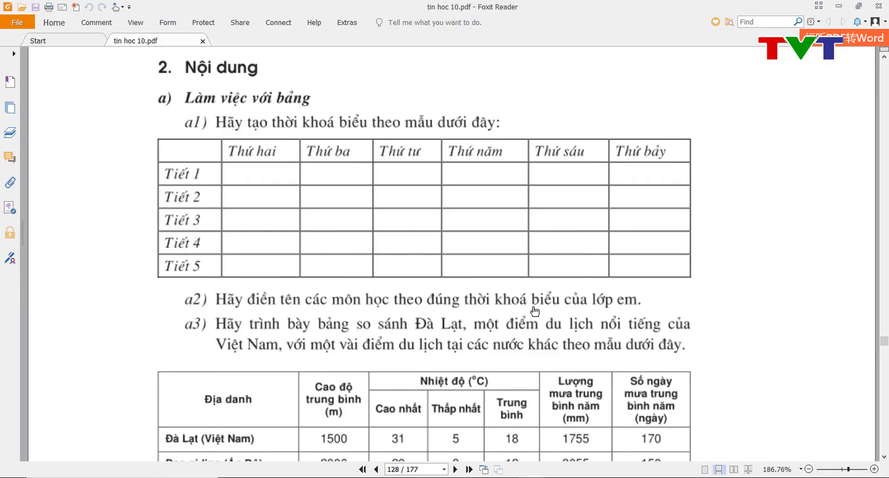
{"action": "scroll", "coordinate": [533, 320], "scroll_direction": "down", "scroll_amount": 3}
{"action": "scroll", "coordinate": [530, 325], "scroll_direction": "down", "scroll_amount": 2}
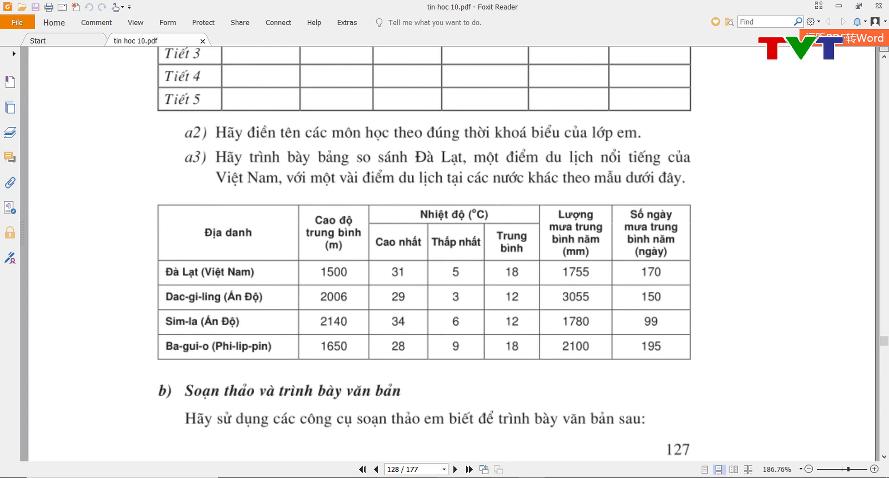
{"action": "left_click", "coordinate": [509, 431]}
Step: Insert a 7-column, 6-row table below the timetable, then switch to the textbook PDF
{"action": "scroll", "coordinate": [361, 325], "scroll_direction": "down", "scroll_amount": 3}
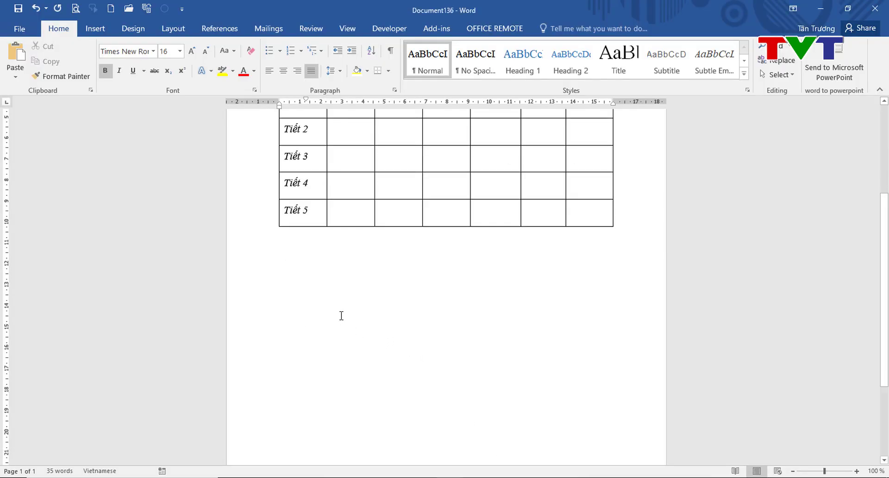
{"action": "scroll", "coordinate": [341, 315], "scroll_direction": "down", "scroll_amount": 2}
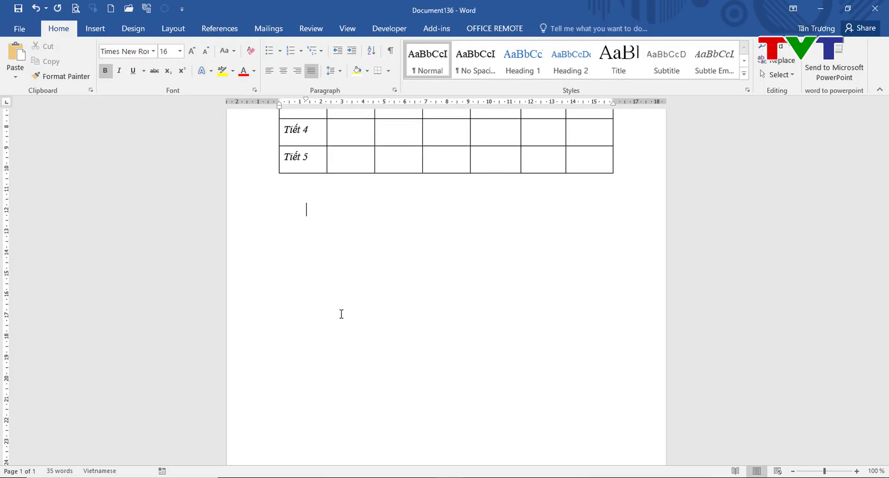
{"action": "left_click", "coordinate": [92, 30]}
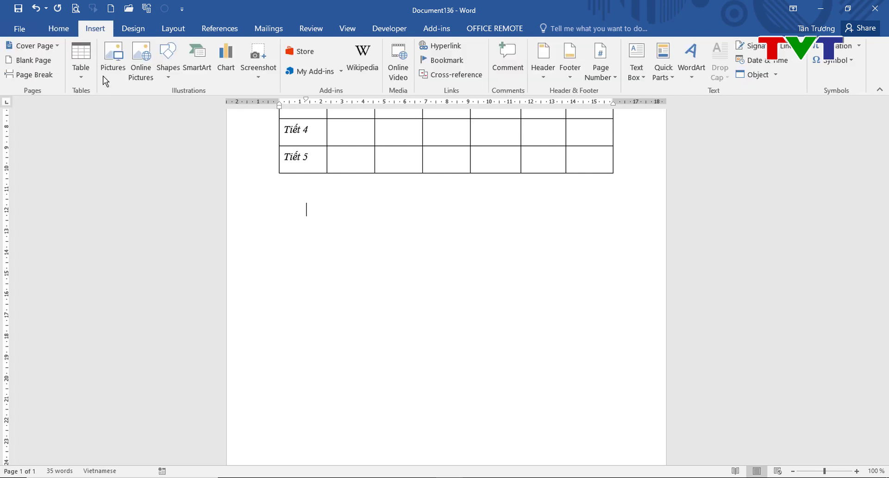
{"action": "left_click", "coordinate": [88, 79]}
{"action": "left_click", "coordinate": [103, 221]}
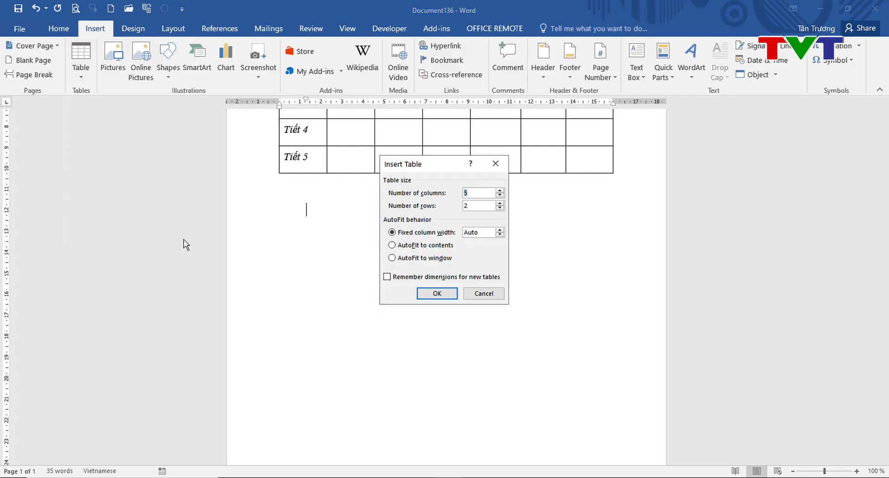
{"action": "left_click", "coordinate": [500, 191]}
{"action": "left_click", "coordinate": [445, 295]}
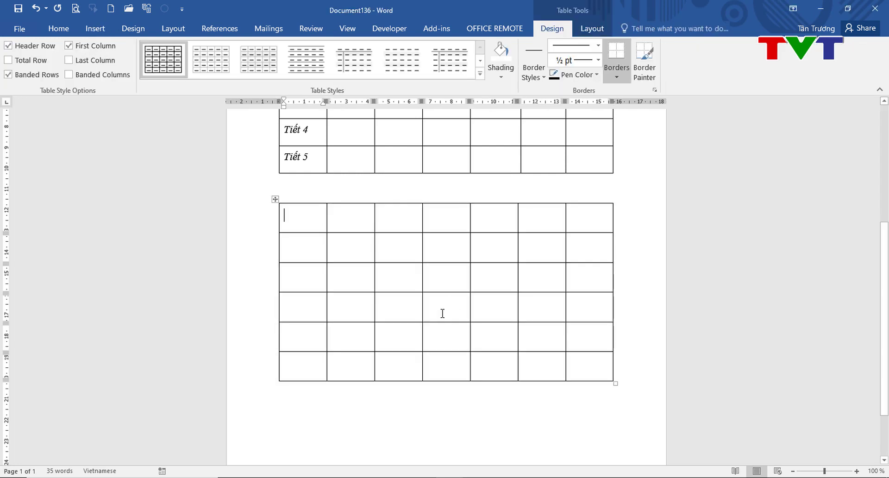
{"action": "key", "text": "alt+Tab"}
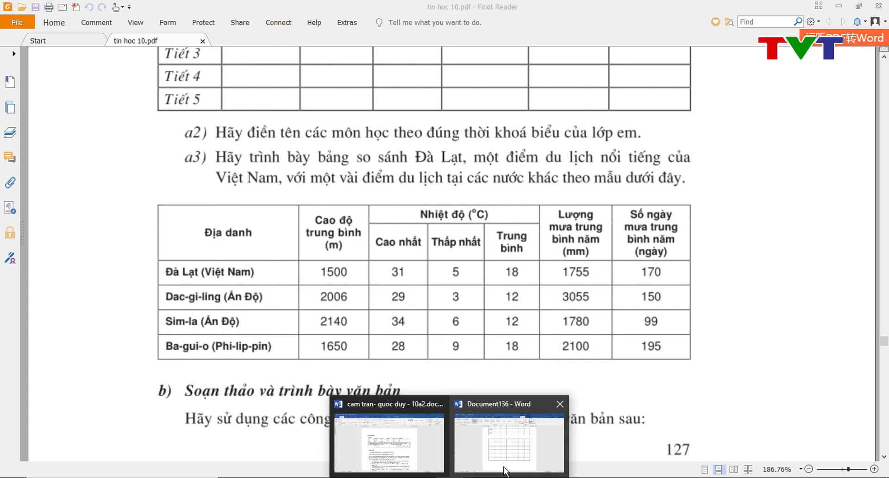
Step: Merge the top two cells of the first and second columns in the new table
{"action": "left_click", "coordinate": [507, 431]}
{"action": "left_click_drag", "start_coordinate": [299, 228], "coordinate": [314, 234]}
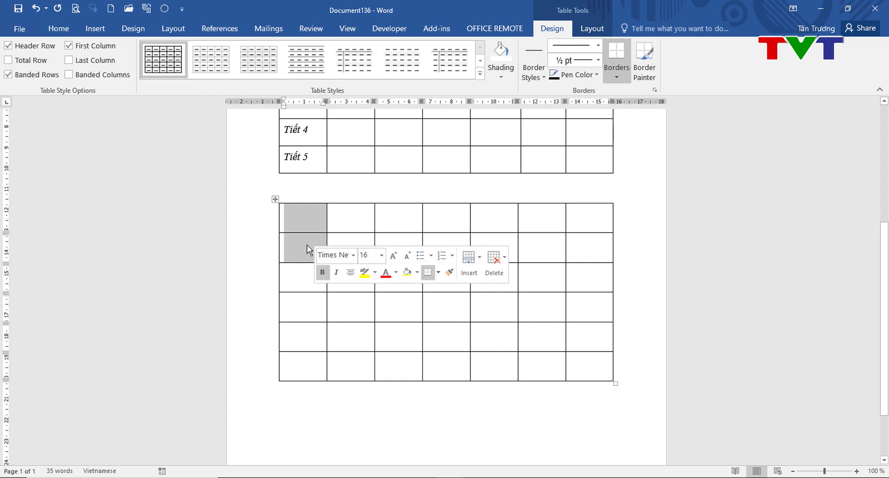
{"action": "left_click", "coordinate": [581, 27]}
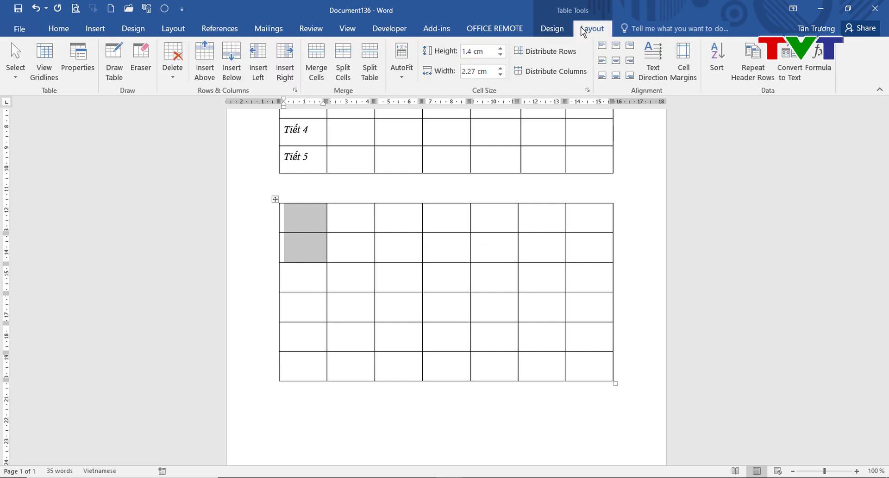
{"action": "left_click", "coordinate": [313, 71]}
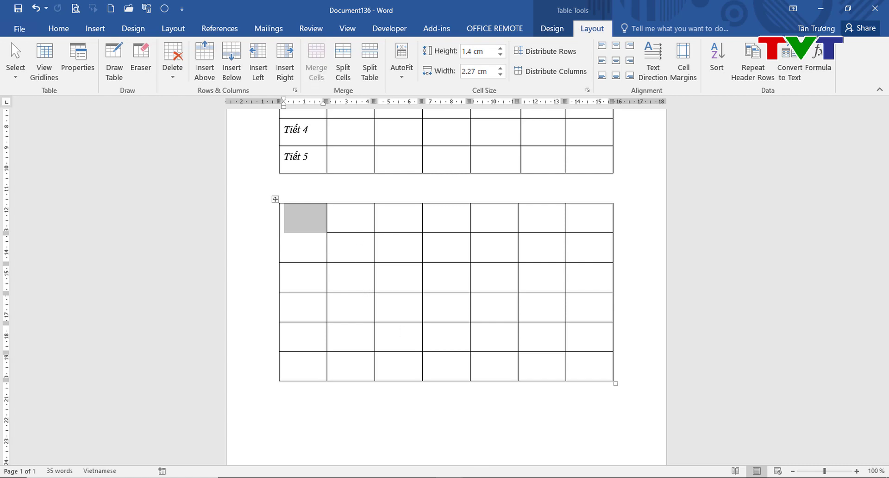
{"action": "key", "text": "alt+Tab"}
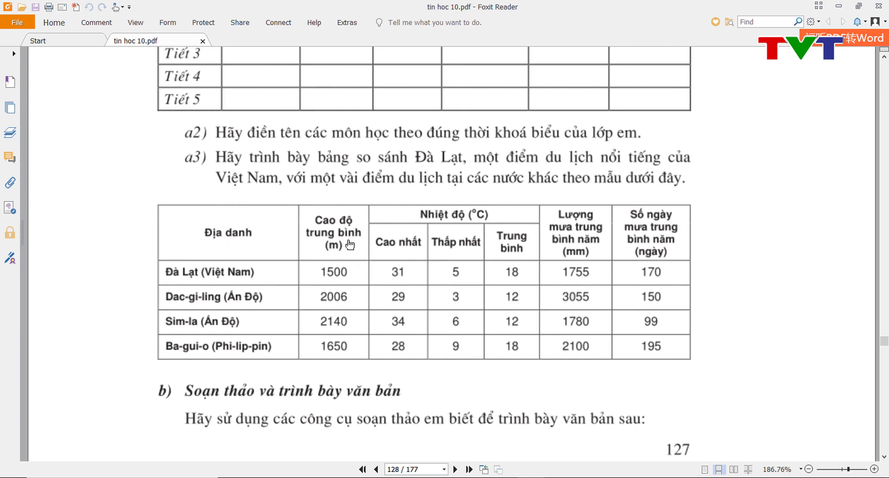
{"action": "key", "text": "alt+Tab"}
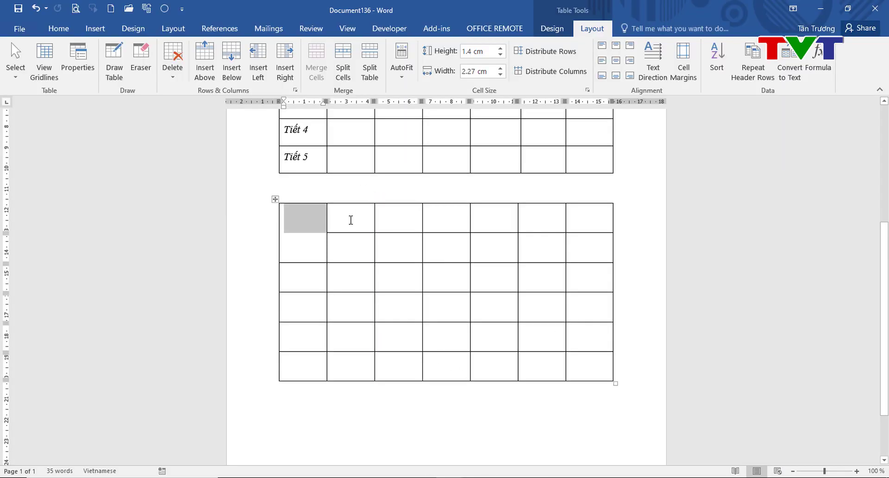
{"action": "left_click_drag", "start_coordinate": [350, 219], "coordinate": [365, 253]}
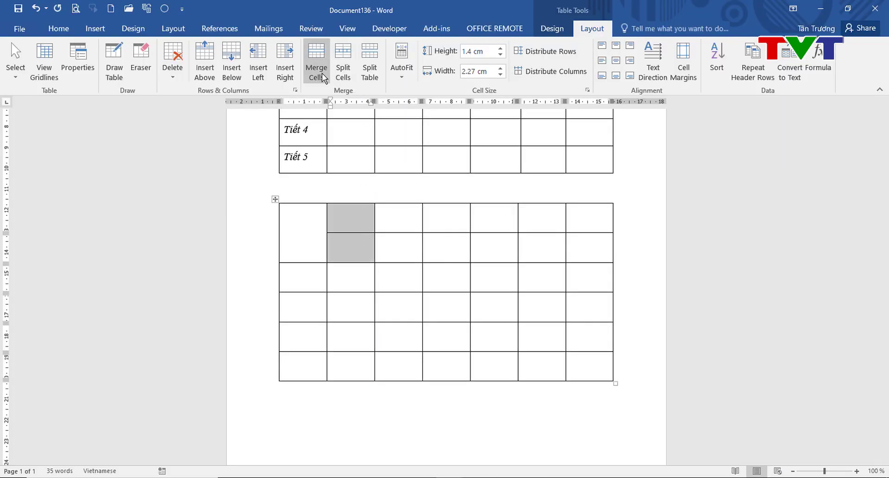
{"action": "left_click", "coordinate": [322, 75]}
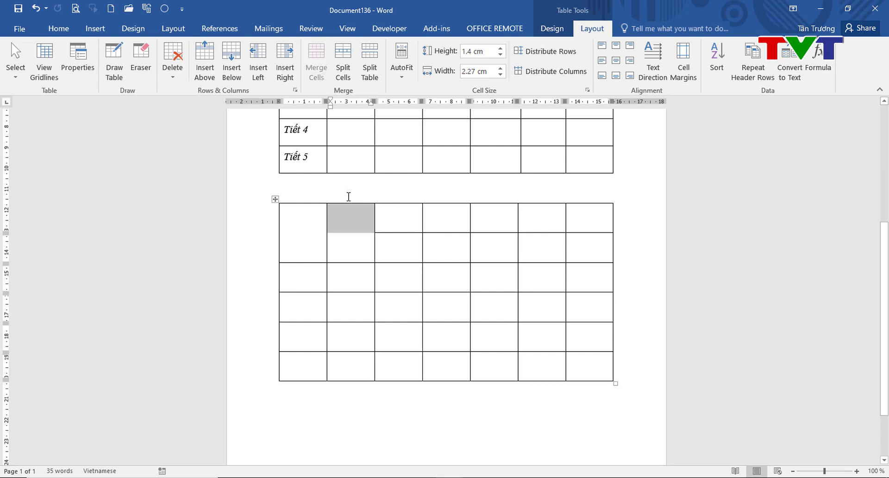
Step: Try splitting the merged second-column cell into a 2x2 grid, then undo it
{"action": "left_click", "coordinate": [352, 231]}
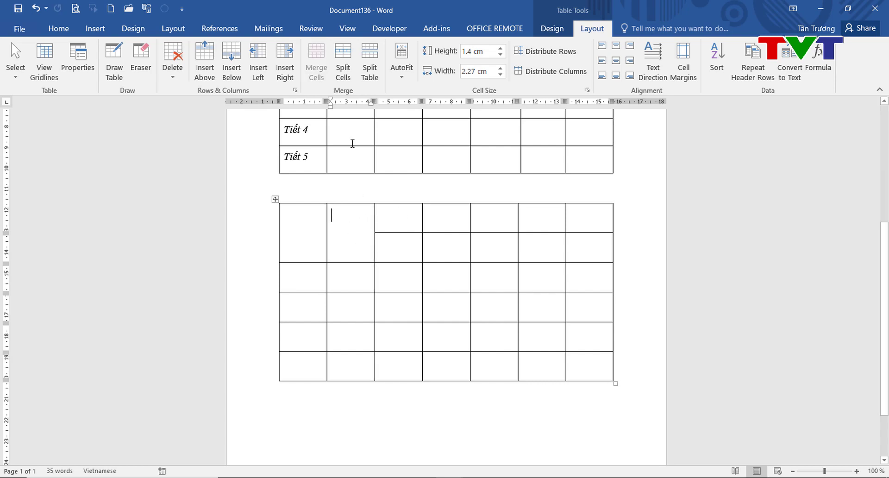
{"action": "left_click", "coordinate": [343, 70]}
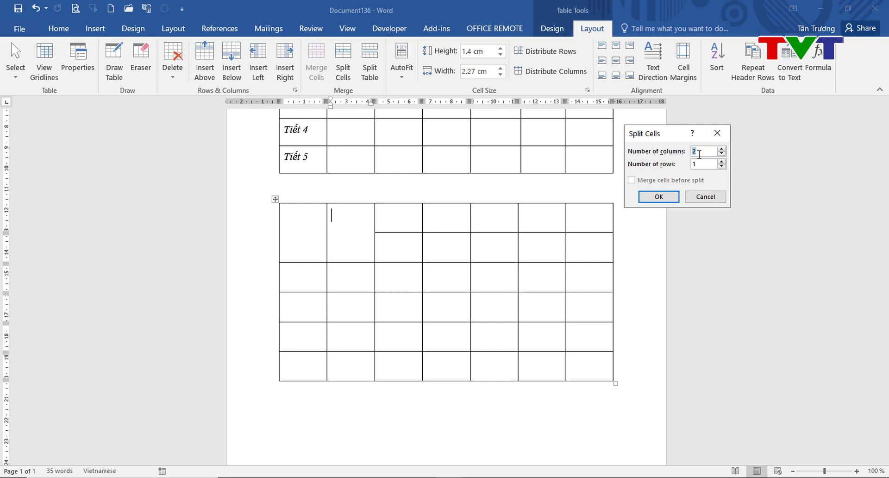
{"action": "left_click", "coordinate": [721, 161]}
{"action": "left_click", "coordinate": [659, 196]}
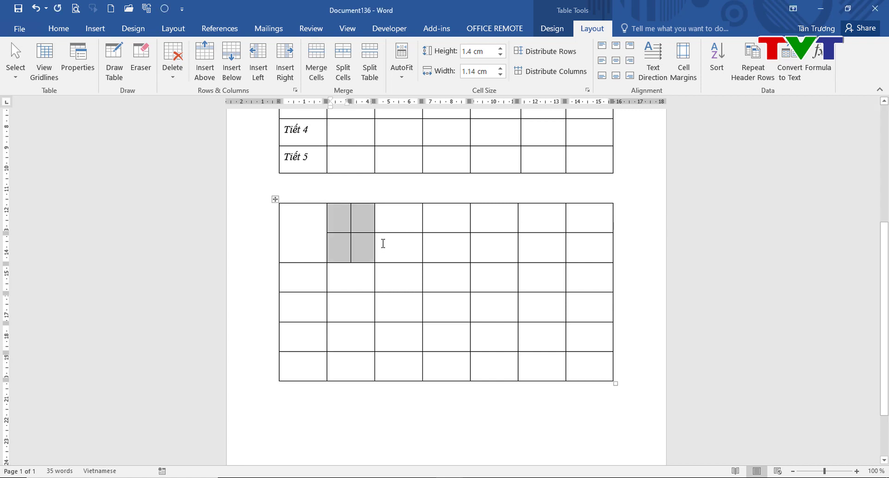
{"action": "key", "text": "ctrl+z"}
Step: Merge row 1 across columns 3–5 and the top two cells of columns 6 and 7
{"action": "left_click_drag", "start_coordinate": [394, 218], "coordinate": [494, 222]}
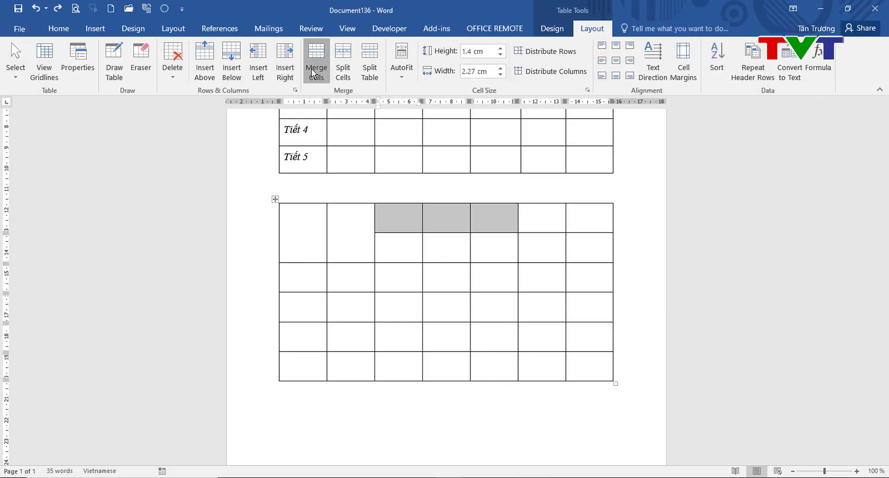
{"action": "left_click", "coordinate": [314, 72]}
{"action": "left_click_drag", "start_coordinate": [540, 218], "coordinate": [550, 238]}
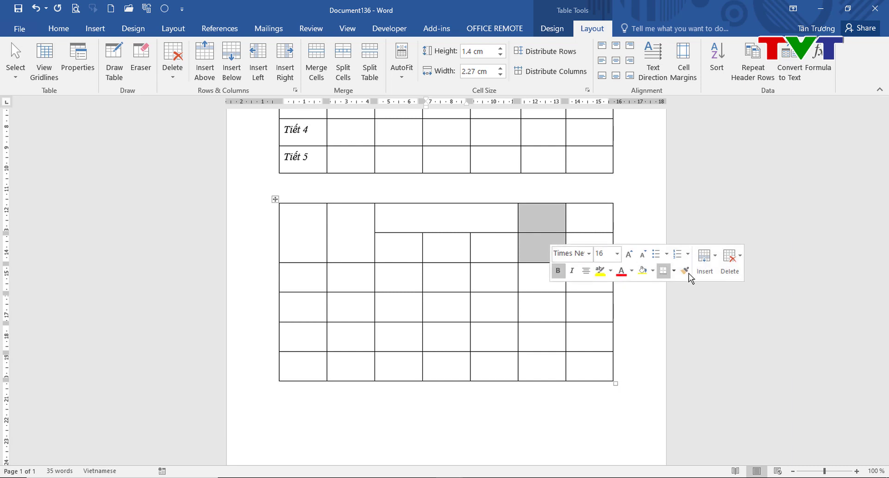
{"action": "left_click", "coordinate": [316, 65]}
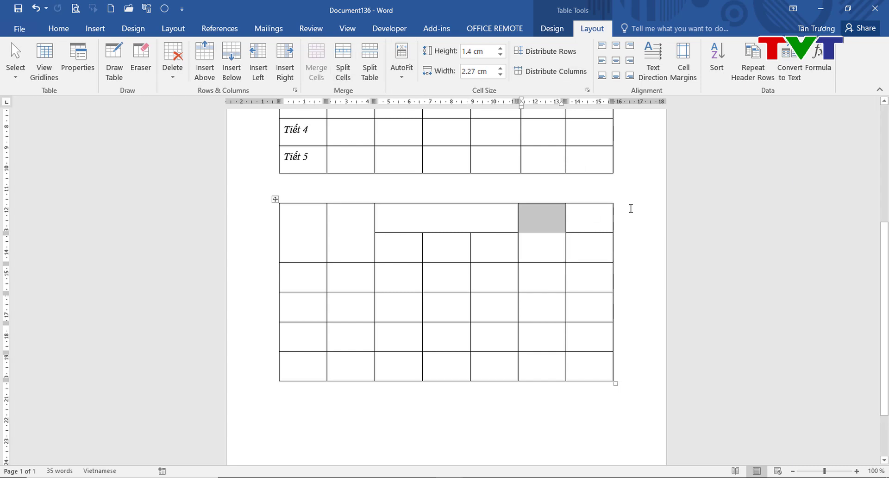
{"action": "left_click_drag", "start_coordinate": [603, 240], "coordinate": [595, 217]}
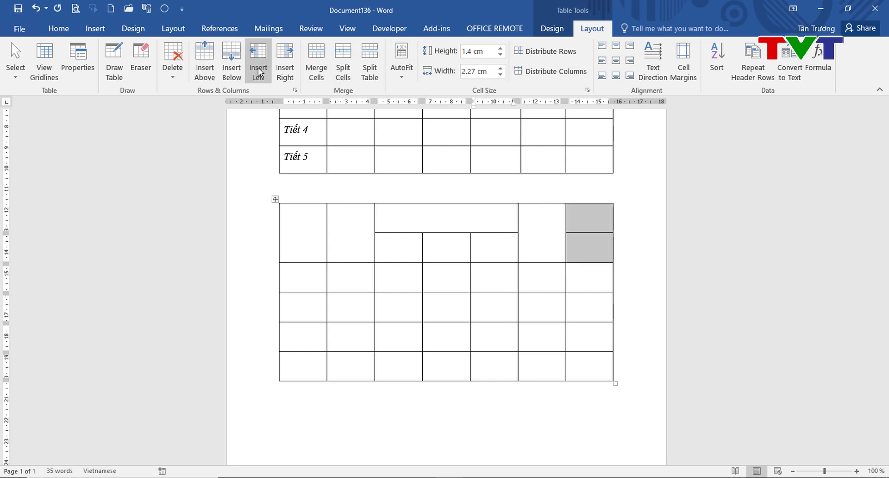
{"action": "left_click", "coordinate": [306, 71]}
{"action": "left_click", "coordinate": [455, 245]}
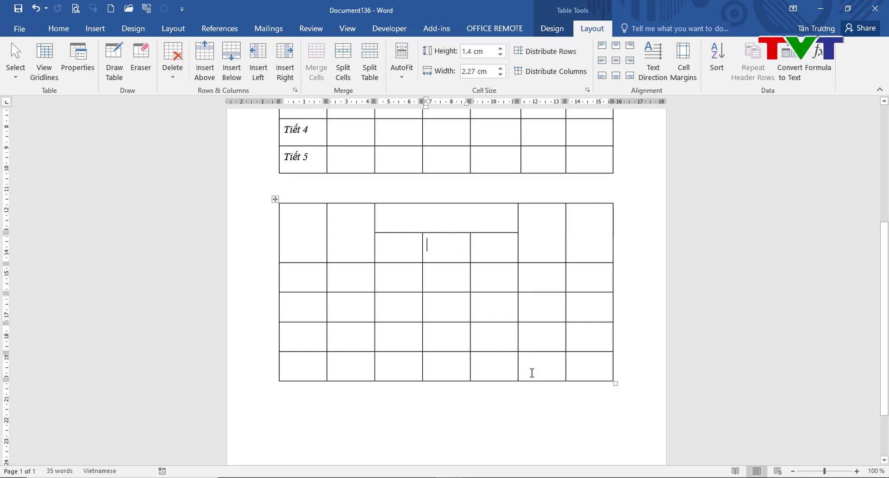
{"action": "left_click", "coordinate": [538, 473]}
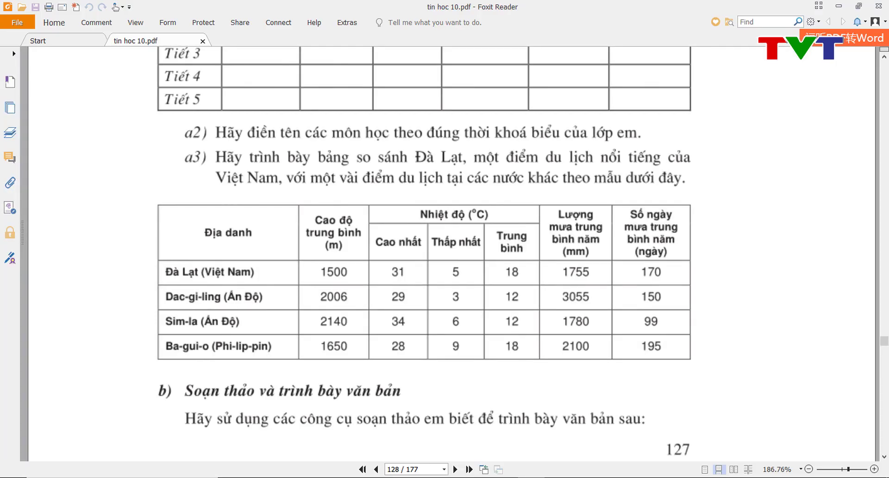
{"action": "key", "text": "alt+Tab"}
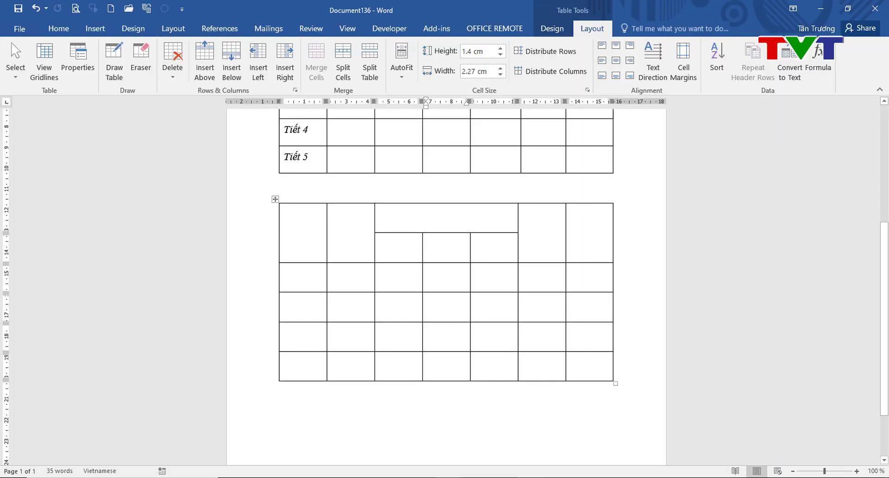
{"action": "left_click", "coordinate": [318, 233]}
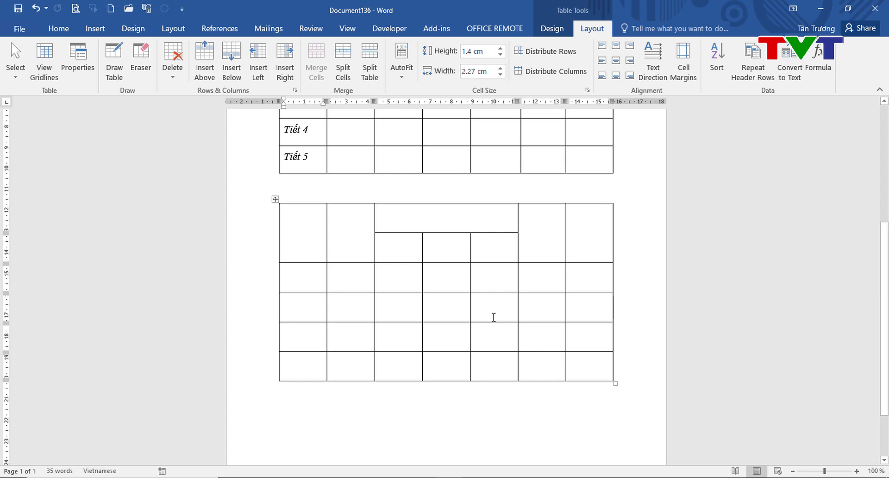
Step: Set the lower table's text to size 14 and enter the first heading 'Địa danh'
{"action": "type", "text": "Đ"}
{"action": "key", "text": "BackSpace"}
{"action": "type", "text": "Đa"}
{"action": "key", "text": "BackSpace"}
{"action": "left_click", "coordinate": [58, 28]}
{"action": "left_click", "coordinate": [275, 199]}
{"action": "left_click", "coordinate": [180, 51]}
{"action": "left_click", "coordinate": [171, 107]}
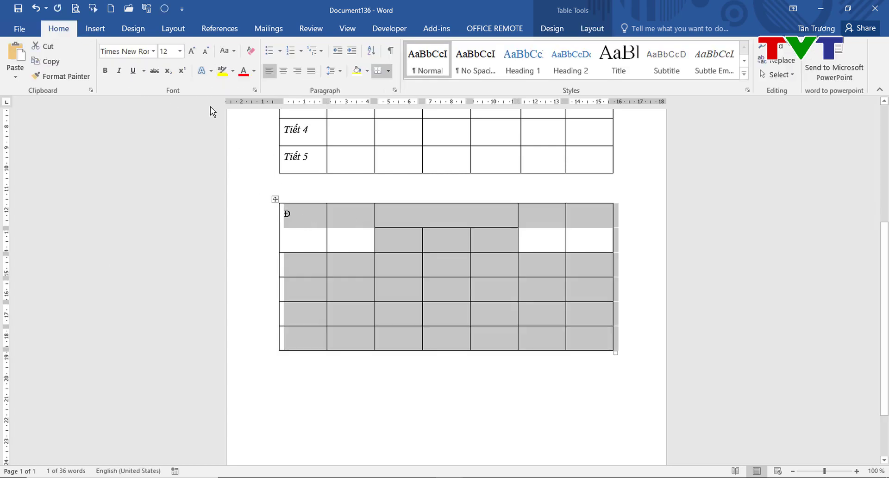
{"action": "left_click", "coordinate": [180, 51]}
{"action": "left_click", "coordinate": [174, 116]}
{"action": "left_click", "coordinate": [306, 215]}
{"action": "type", "text": "ịa danh"}
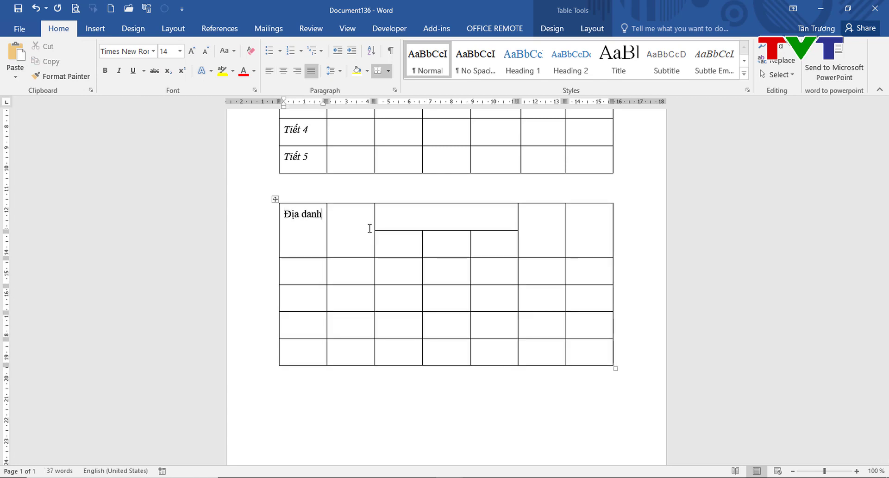
Step: Enter 'Cao độ trung bình' in the second header cell
{"action": "left_click", "coordinate": [355, 214]}
{"action": "type", "text": "Cao độ"}
{"action": "key", "text": "alt+Tab"}
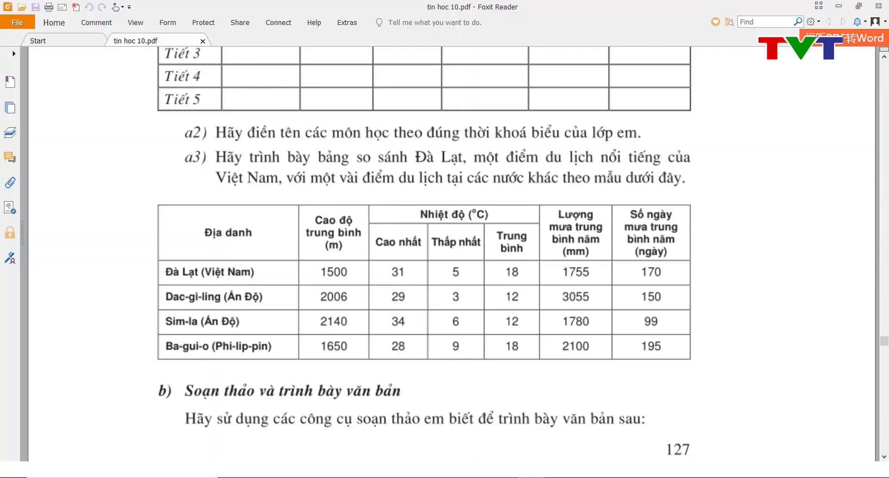
{"action": "key", "text": "alt+Tab"}
{"action": "type", "text": "trung bình"}
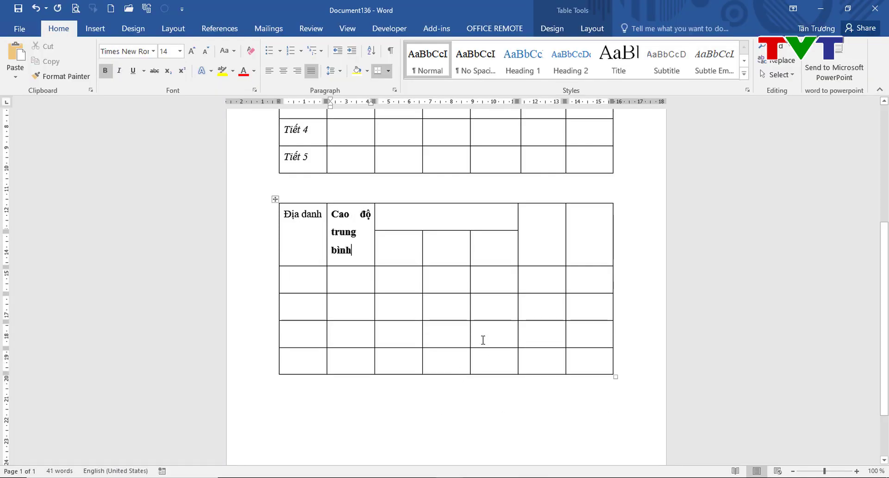
Step: Enter 'Nhiệt độ (0C)' in the merged temperature header cell
{"action": "left_click", "coordinate": [451, 218]}
{"action": "type", "text": "Nhiệt độ"}
{"action": "key", "text": "alt+Tab"}
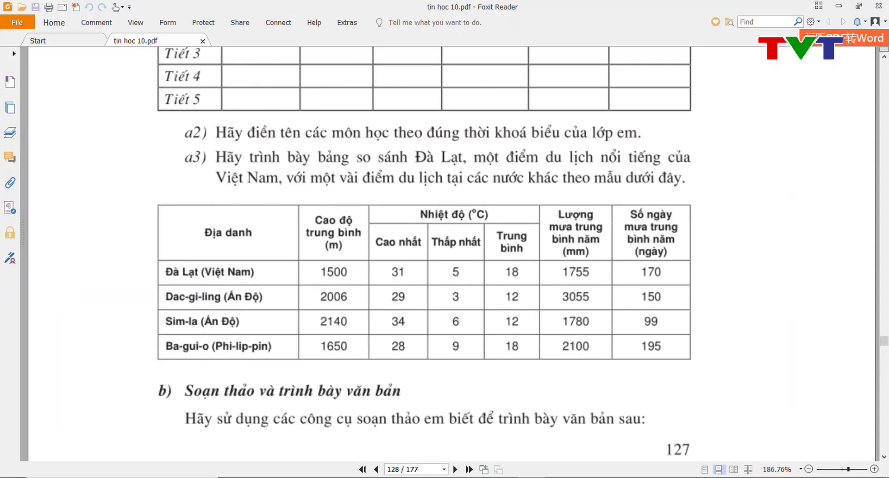
{"action": "key", "text": "alt+Tab"}
{"action": "type", "text": "()"}
{"action": "key", "text": "Left"}
{"action": "type", "text": "0"}
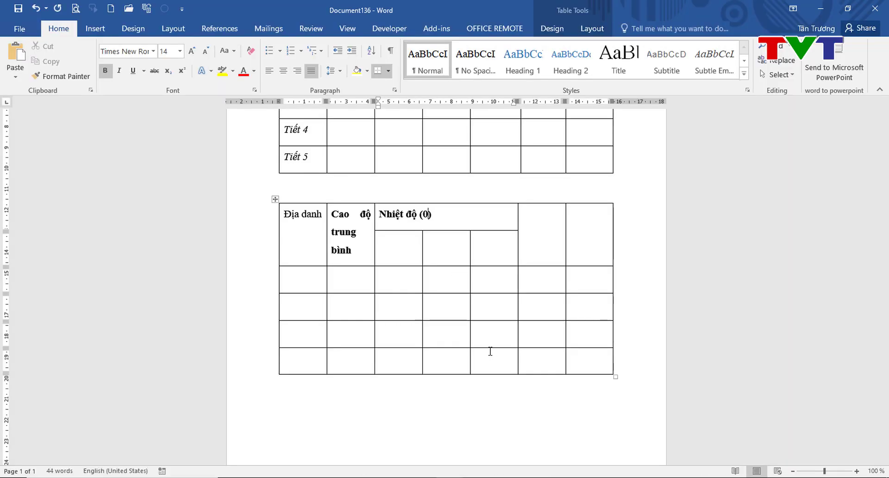
{"action": "type", "text": "C"}
{"action": "key", "text": "alt+Tab"}
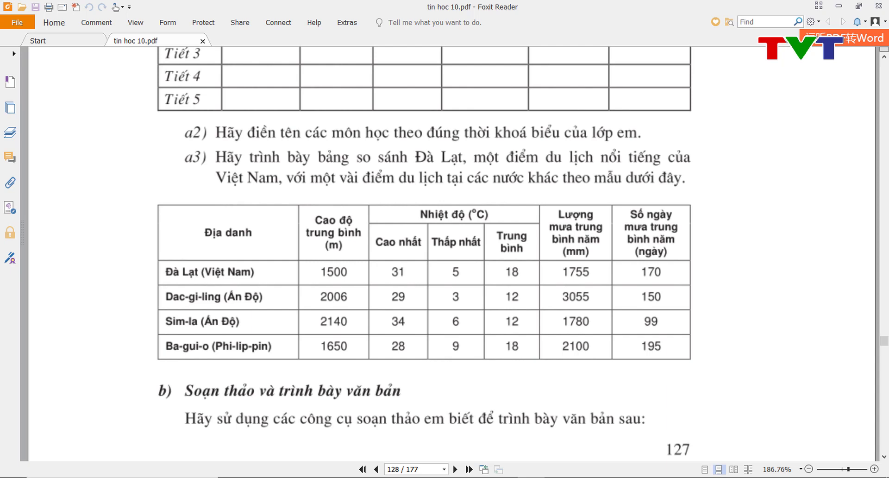
{"action": "key", "text": "alt+Tab"}
Step: Fill the temperature sub-headings: Cao nhất, Thấp nhất and Trung bình
{"action": "left_click", "coordinate": [405, 241]}
{"action": "type", "text": "Cao nhất"}
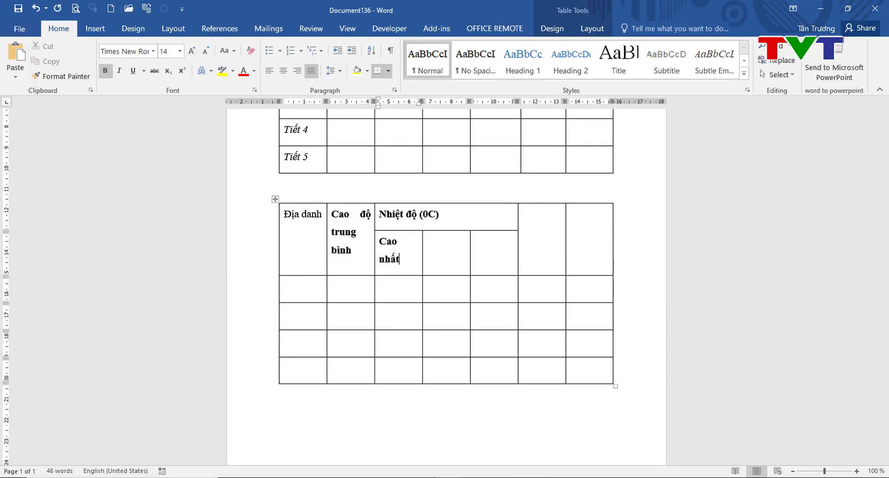
{"action": "key", "text": "Tab"}
{"action": "type", "text": "Thấp nhất"}
{"action": "key", "text": "Tab"}
{"action": "type", "text": "Tru"}
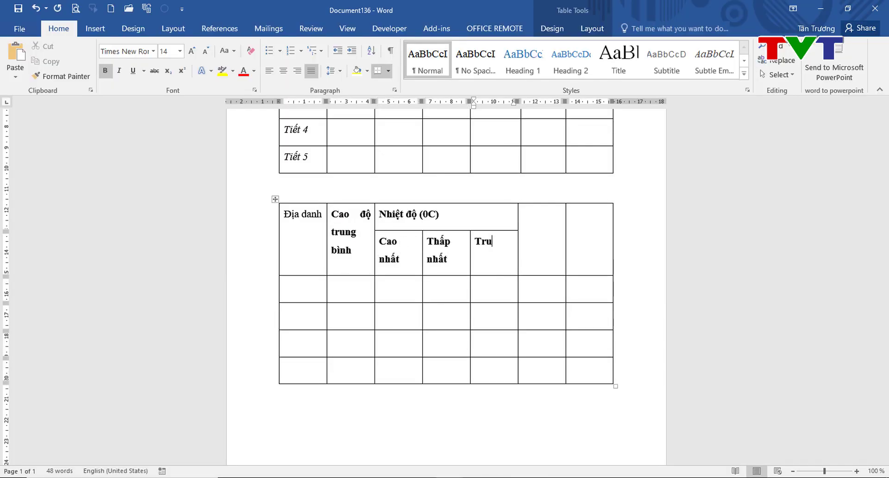
{"action": "type", "text": "ng bình"}
Step: Add 'Lượng mưa trung bình năm (mm)' and 'Số ngày mưa trung bình năm' headings, widening the last column
{"action": "key", "text": "alt+Tab"}
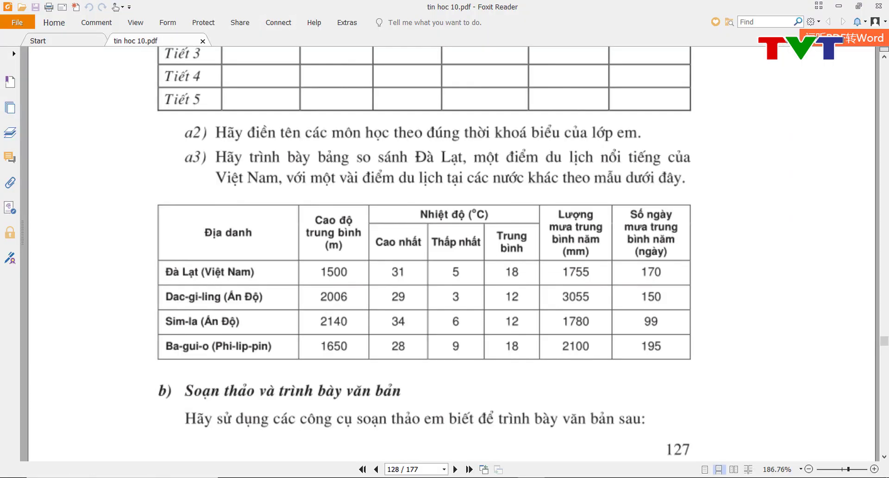
{"action": "key", "text": "alt+Tab"}
{"action": "left_click", "coordinate": [547, 225]}
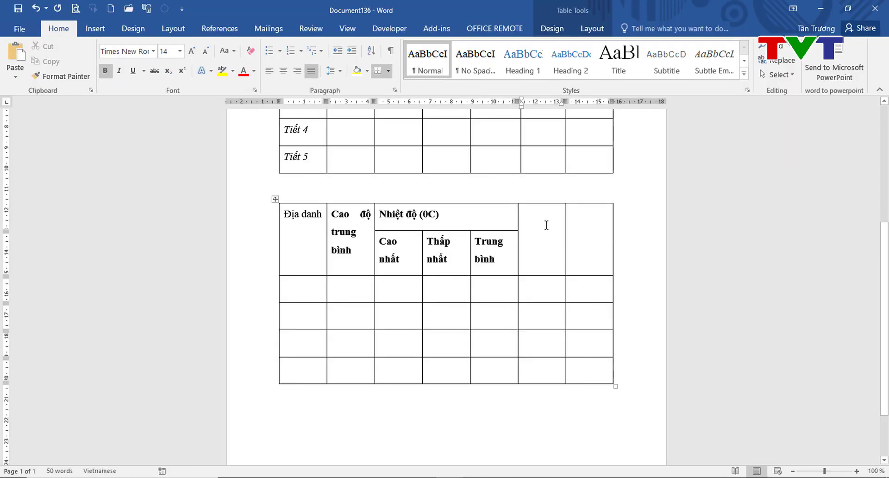
{"action": "type", "text": "Lượng mưa trung bình năm"}
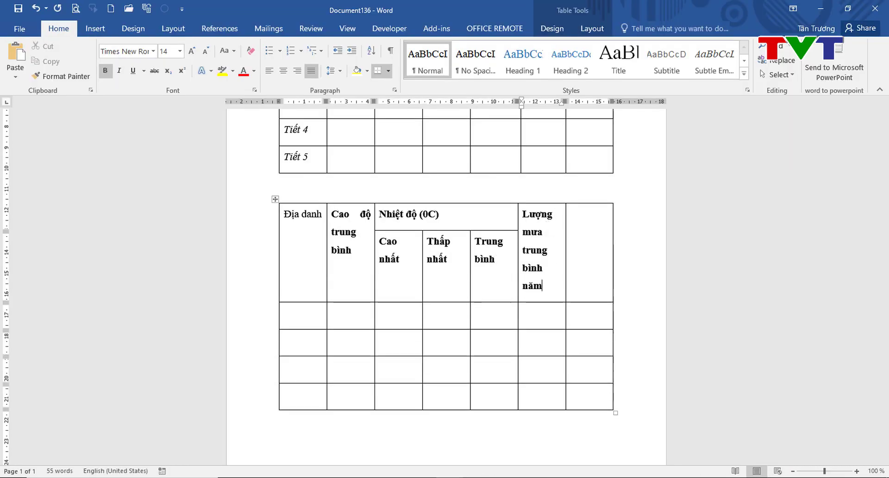
{"action": "key", "text": "Tab"}
{"action": "type", "text": "Số ngayf mưa trung bìn"}
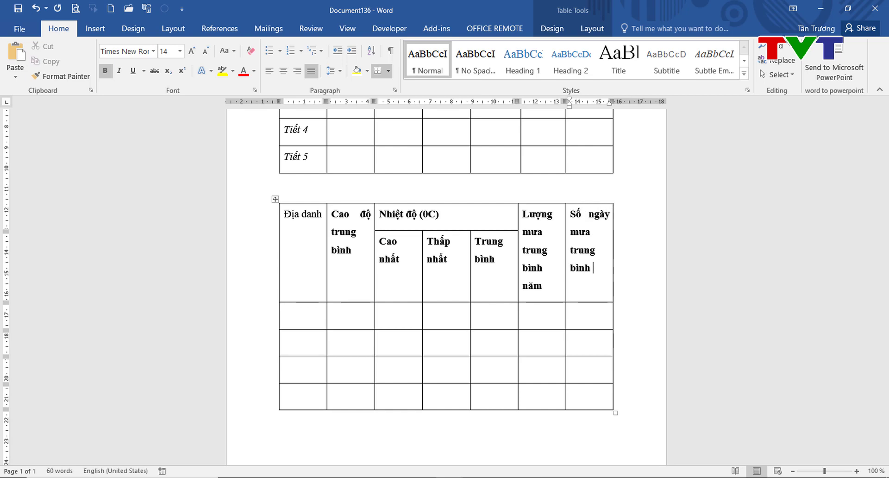
{"action": "type", "text": "h năm ()mm"}
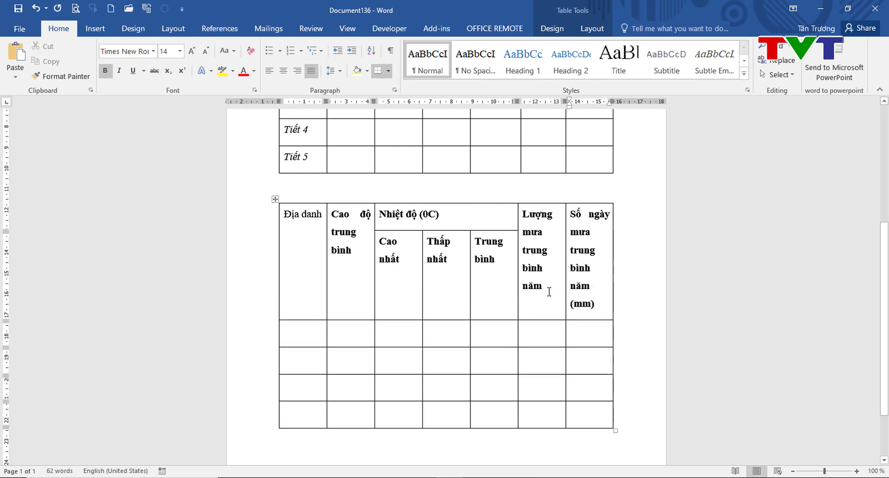
{"action": "left_click", "coordinate": [549, 288]}
{"action": "type", "text": "()"}
{"action": "type", "text": "mm"}
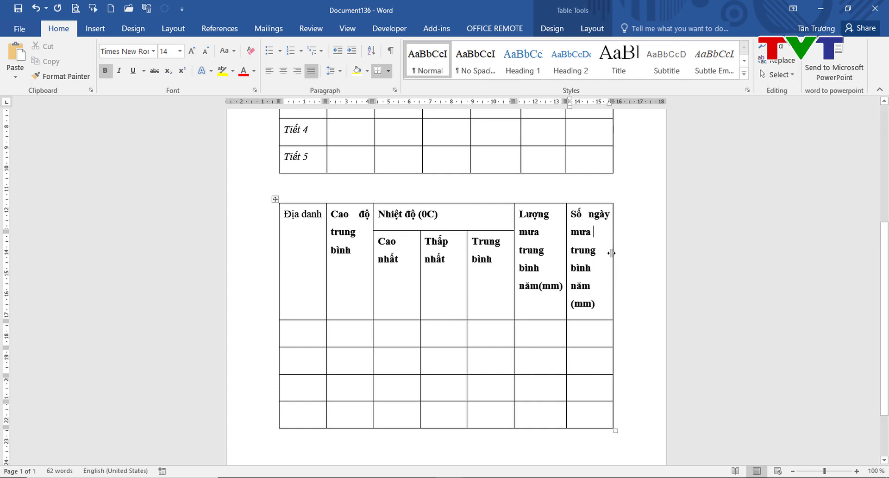
{"action": "left_click_drag", "start_coordinate": [614, 253], "coordinate": [637, 254]}
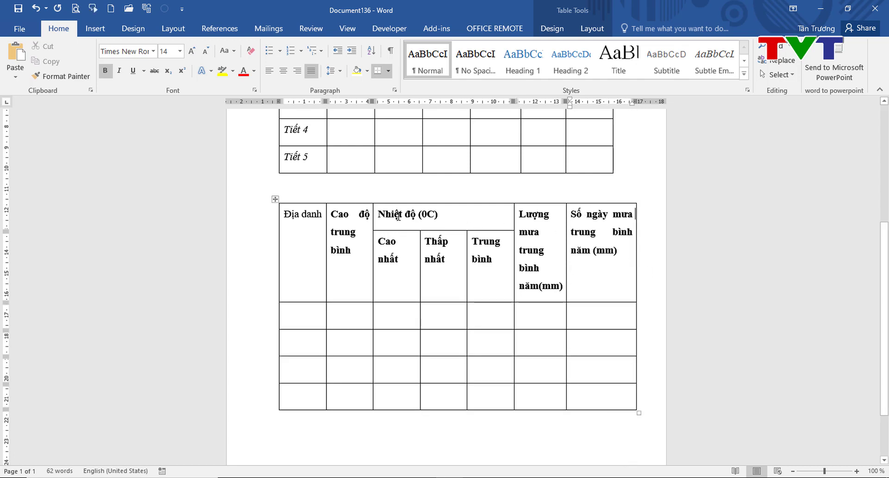
{"action": "key", "text": "alt+Tab"}
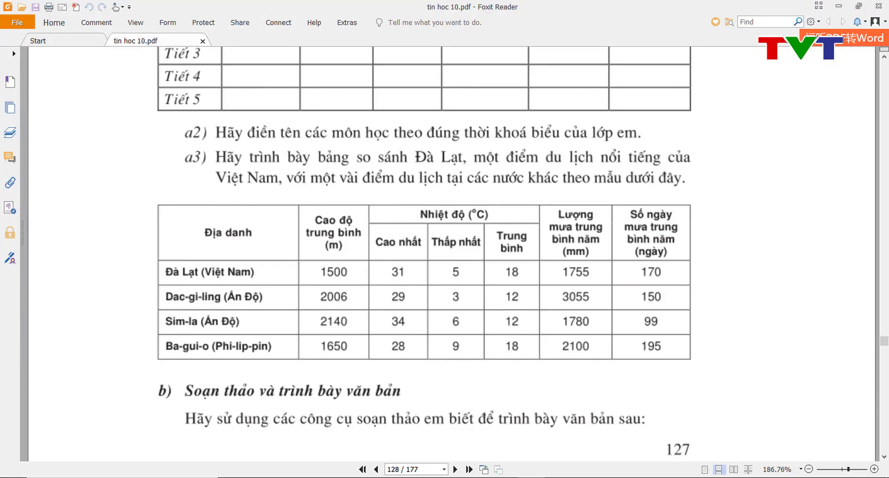
Step: Set all header cells, including sub-headings, to font size 12
{"action": "key", "text": "alt+Tab"}
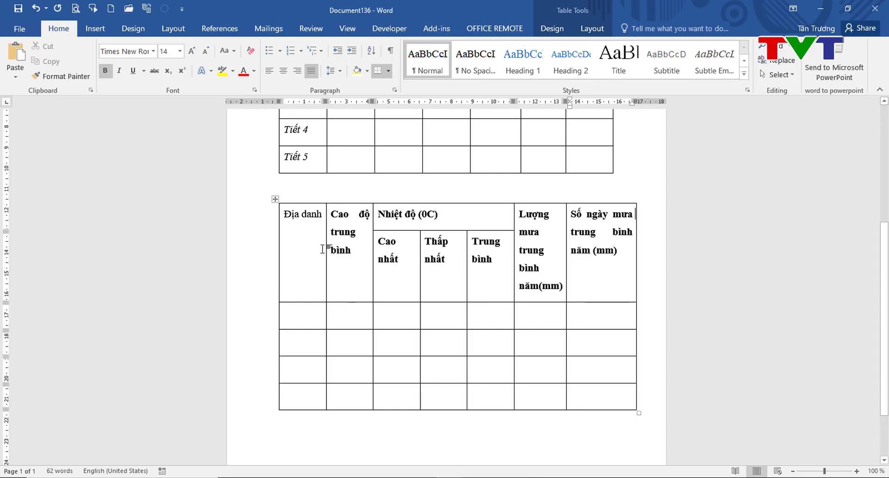
{"action": "left_click_drag", "start_coordinate": [317, 247], "coordinate": [560, 300]}
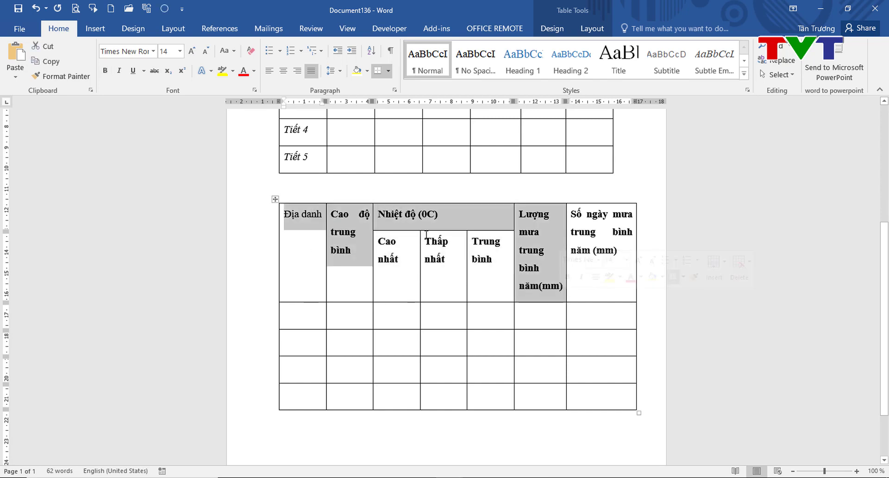
{"action": "left_click_drag", "start_coordinate": [310, 243], "coordinate": [602, 292]}
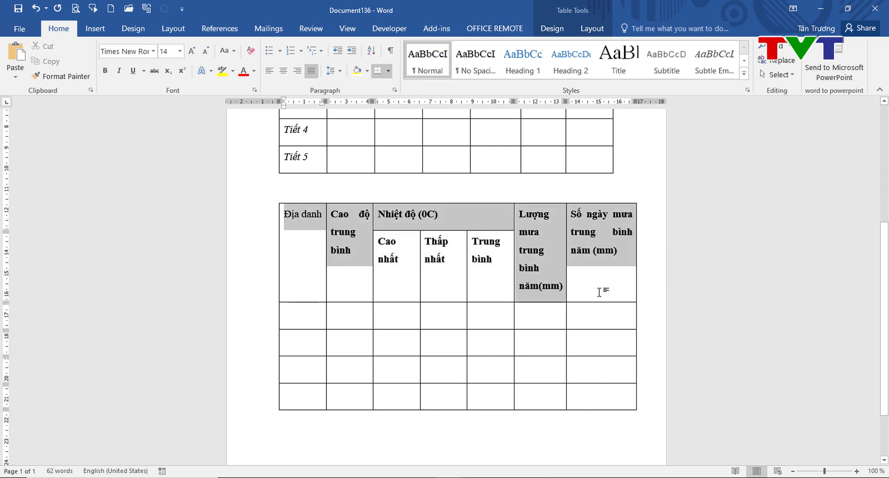
{"action": "left_click", "coordinate": [664, 257]}
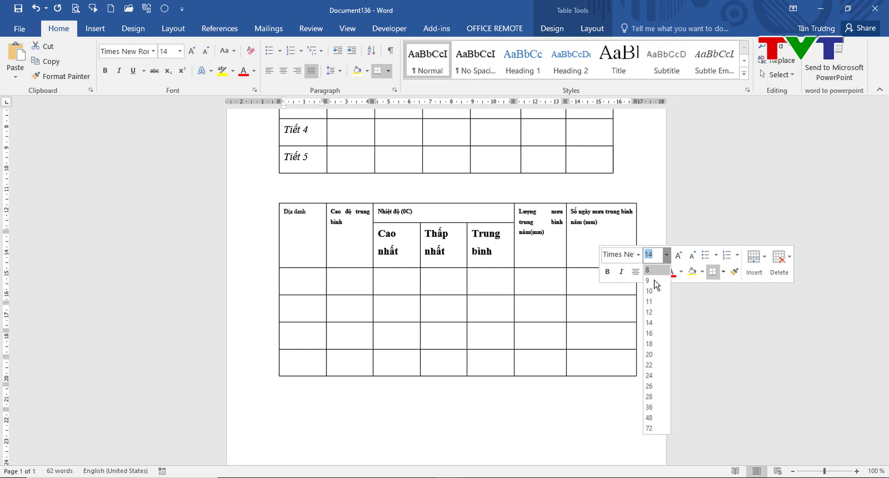
{"action": "left_click", "coordinate": [651, 313]}
{"action": "left_click", "coordinate": [527, 244]}
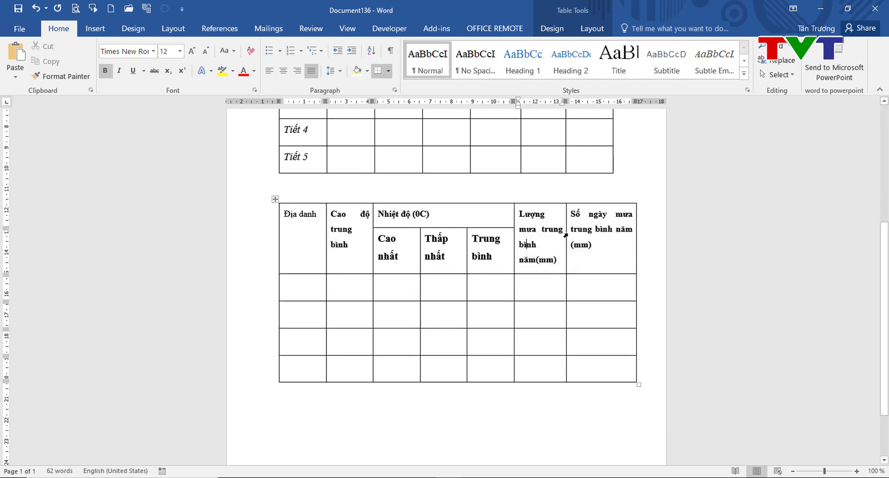
Step: Widen the Lượng mưa column and select the Địa danh heading
{"action": "left_click_drag", "start_coordinate": [567, 235], "coordinate": [574, 235]}
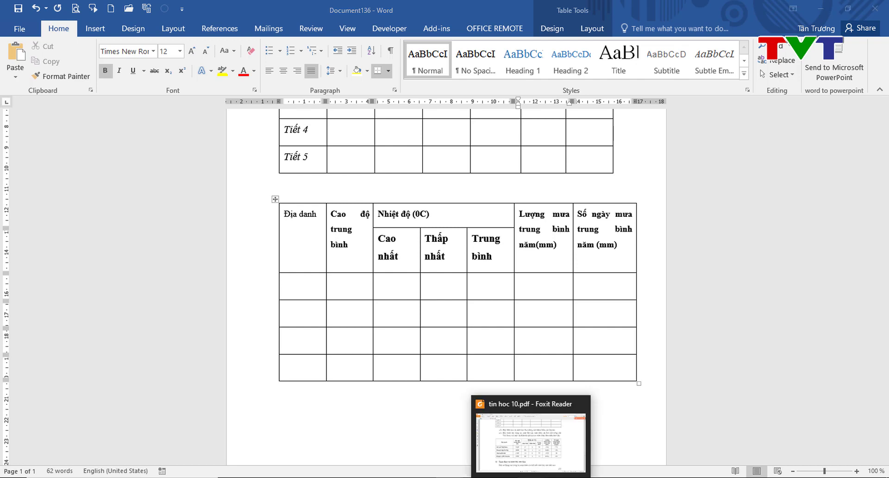
{"action": "left_click", "coordinate": [532, 476]}
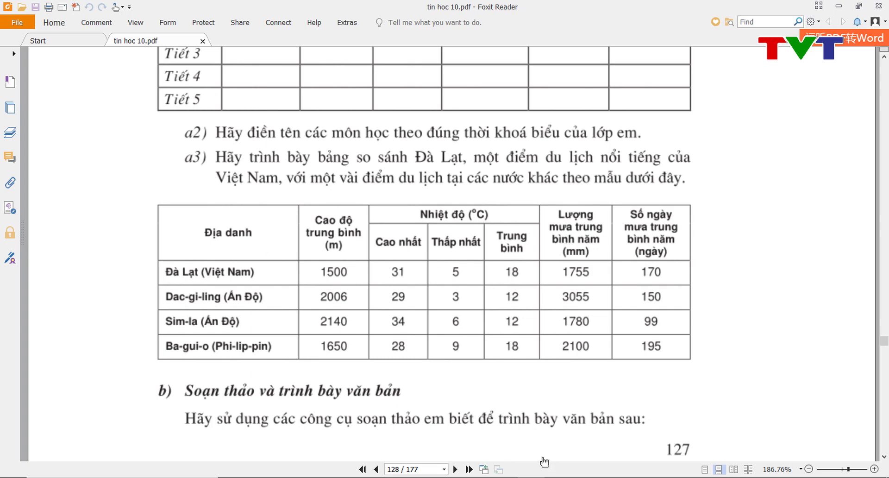
{"action": "left_click", "coordinate": [450, 445]}
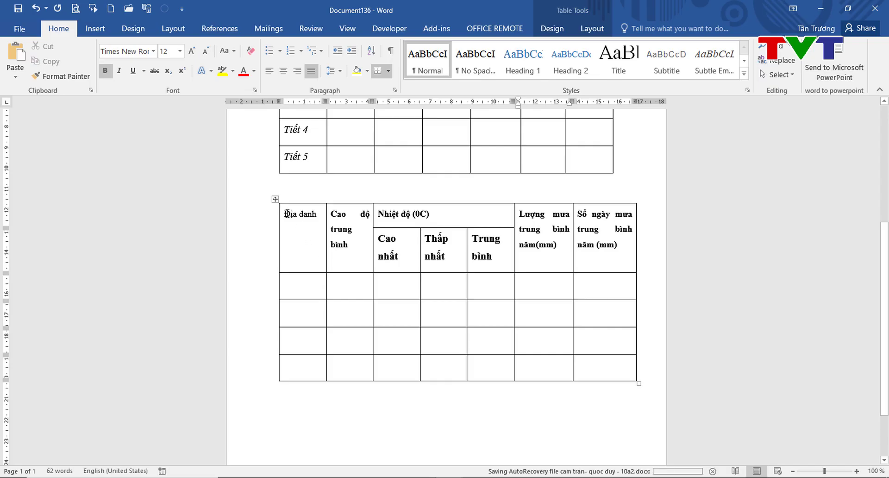
{"action": "left_click_drag", "start_coordinate": [284, 214], "coordinate": [311, 227]}
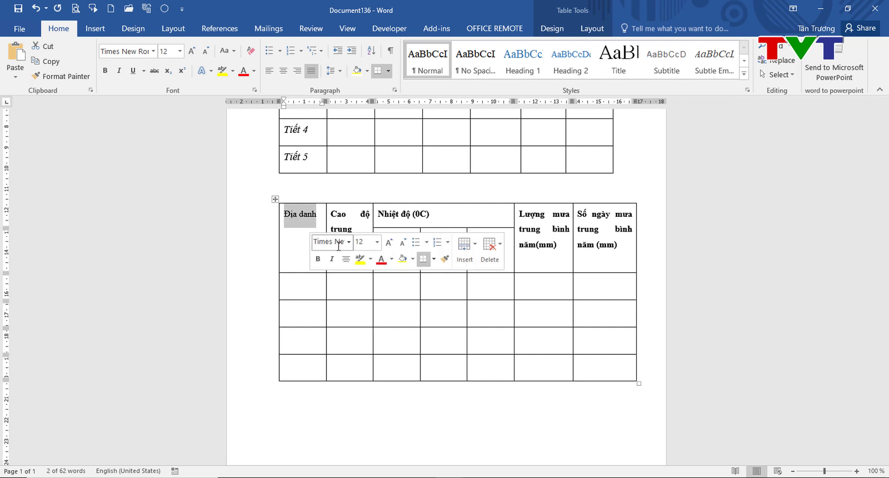
Step: Center the whole header row horizontally and vertically with Align Center
{"action": "left_click", "coordinate": [301, 232]}
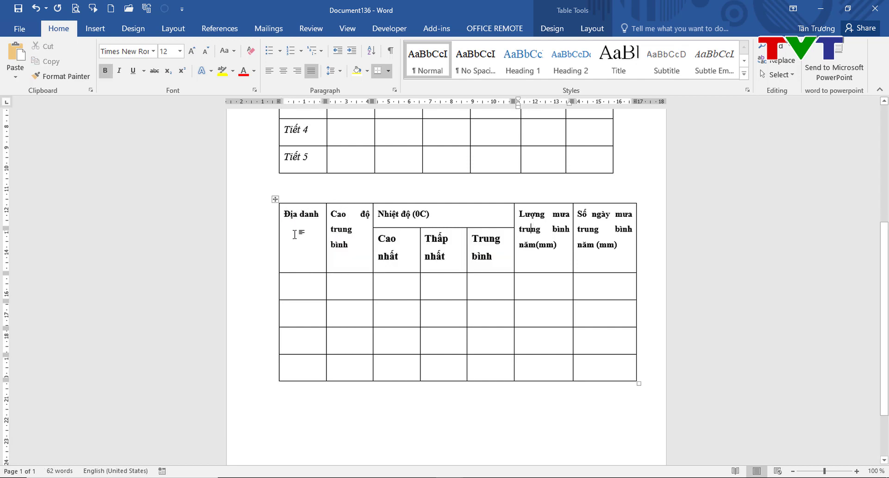
{"action": "left_click_drag", "start_coordinate": [298, 217], "coordinate": [596, 255]}
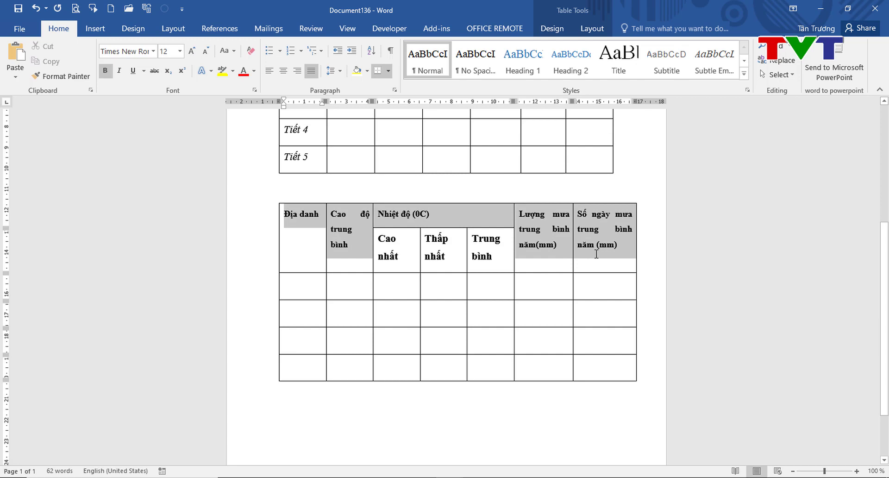
{"action": "left_click", "coordinate": [586, 29]}
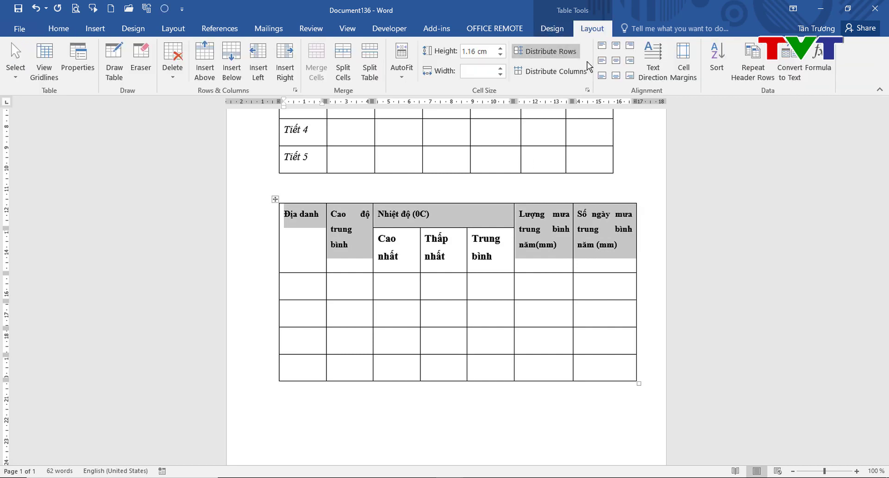
{"action": "left_click", "coordinate": [616, 60]}
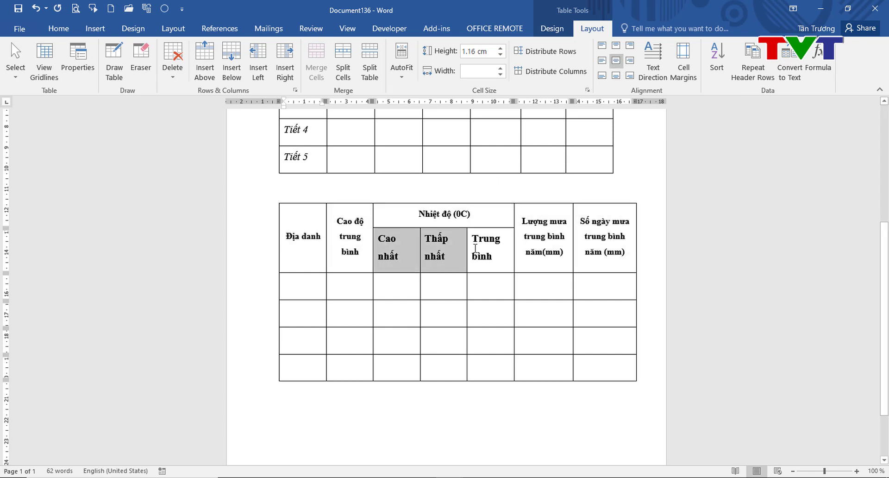
Step: Apply Align Center to the Cao nhất, Thấp nhất and Trung bình cells
{"action": "left_click_drag", "start_coordinate": [398, 239], "coordinate": [502, 237]}
{"action": "left_click", "coordinate": [616, 64]}
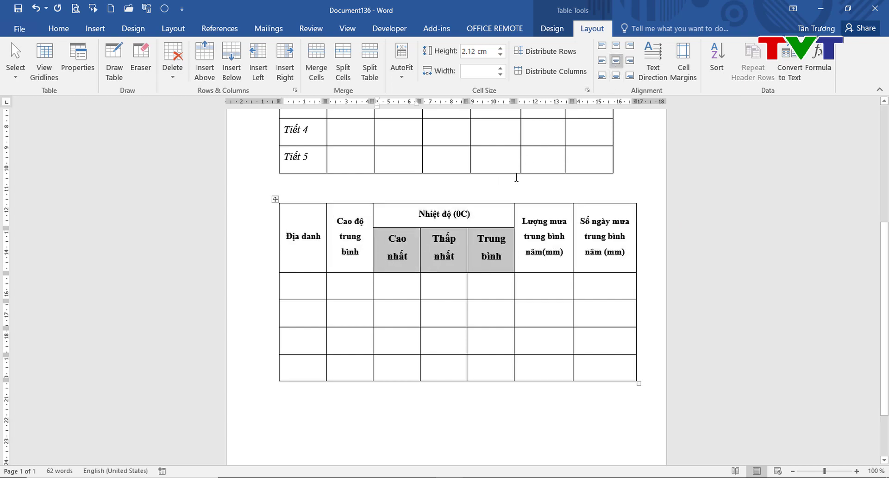
{"action": "left_click", "coordinate": [452, 248]}
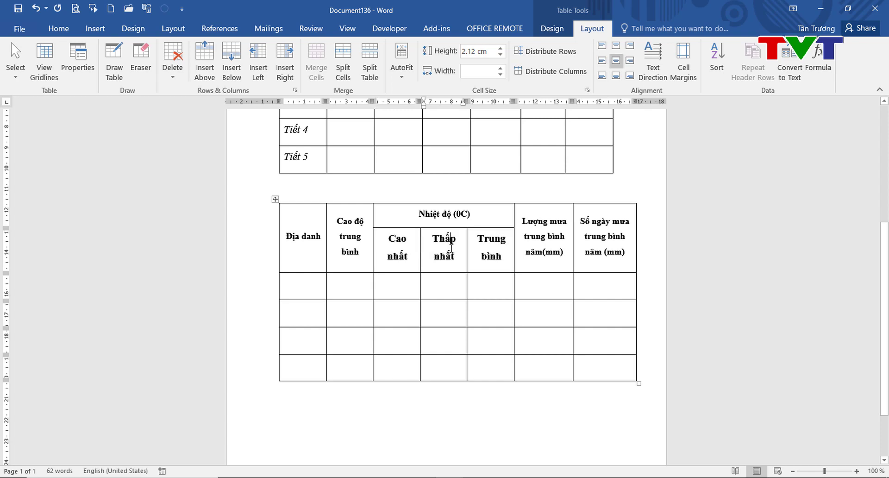
{"action": "left_click", "coordinate": [488, 214]}
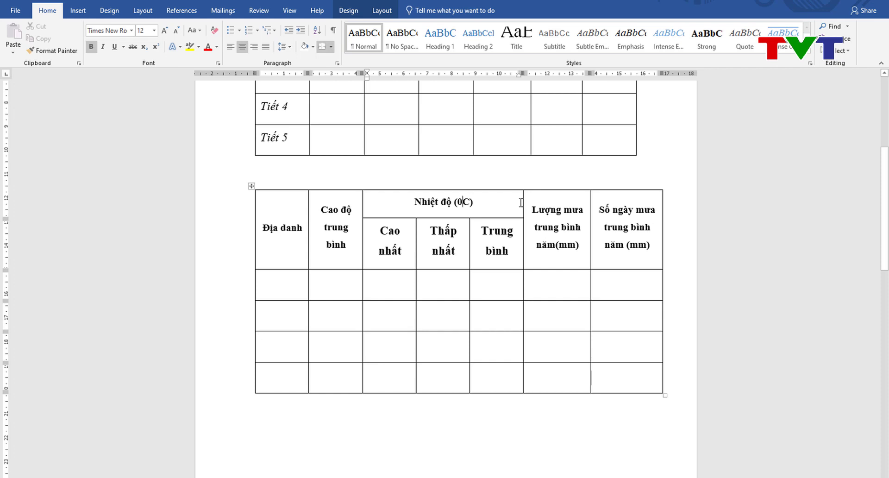
Step: Replace the 0 in 'Nhiệt độ (0C)' with a superscript o so it reads °C
{"action": "key", "text": "BackSpace"}
{"action": "type", "text": "o"}
{"action": "left_click_drag", "start_coordinate": [457, 202], "coordinate": [462, 201]}
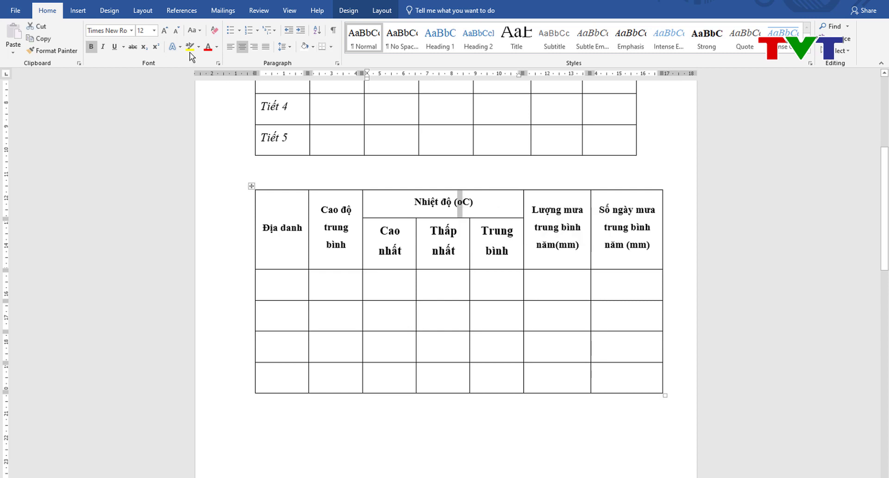
{"action": "left_click", "coordinate": [157, 47]}
{"action": "left_click", "coordinate": [469, 203]}
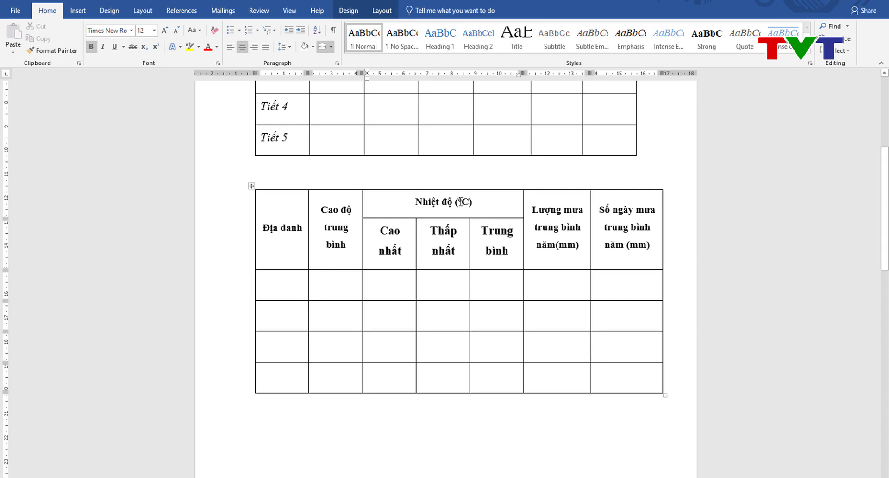
{"action": "left_click_drag", "start_coordinate": [461, 202], "coordinate": [459, 201]}
{"action": "left_click", "coordinate": [218, 63]}
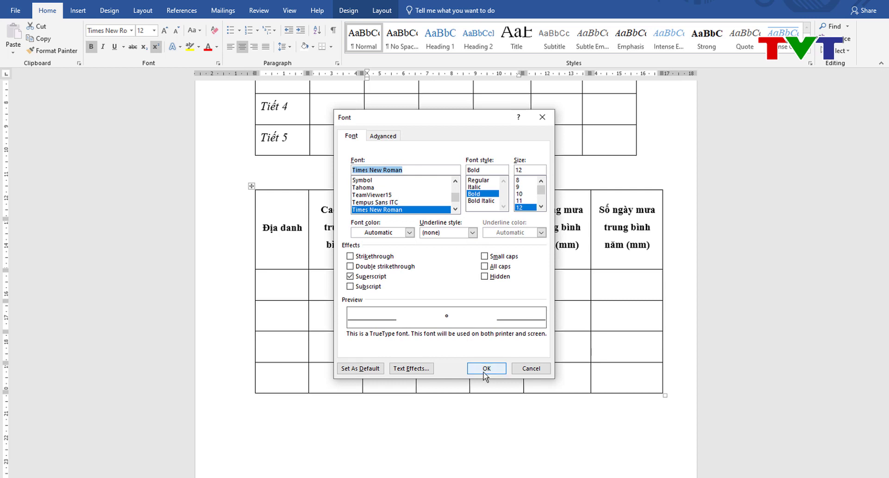
{"action": "left_click", "coordinate": [484, 371]}
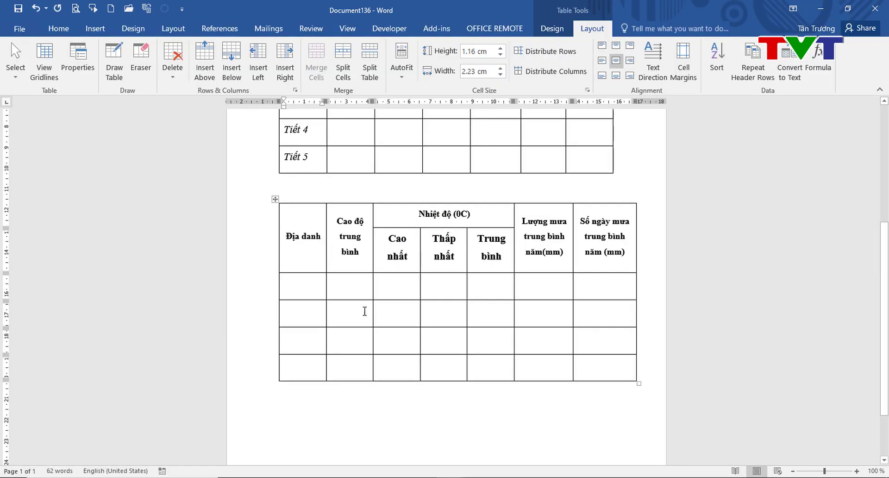
{"action": "left_click", "coordinate": [316, 278]}
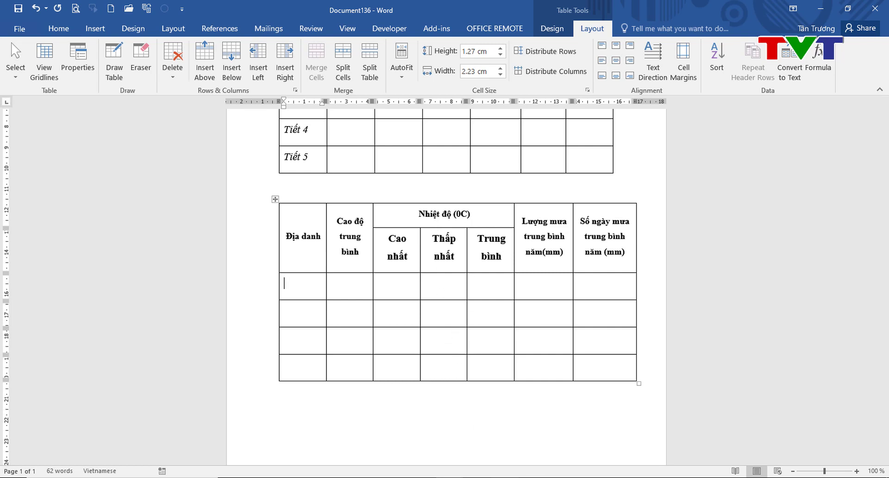
{"action": "key", "text": "alt+Tab"}
{"action": "scroll", "coordinate": [444, 324], "scroll_direction": "down", "scroll_amount": 1}
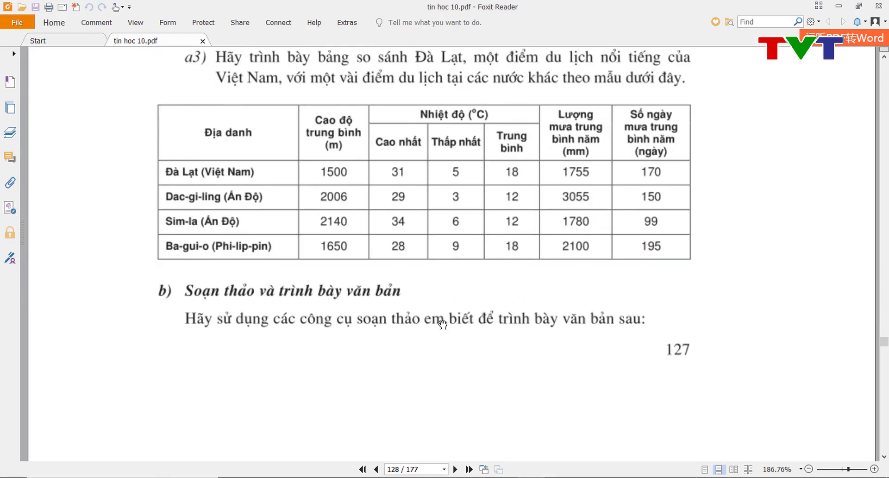
{"action": "scroll", "coordinate": [443, 324], "scroll_direction": "down", "scroll_amount": 4}
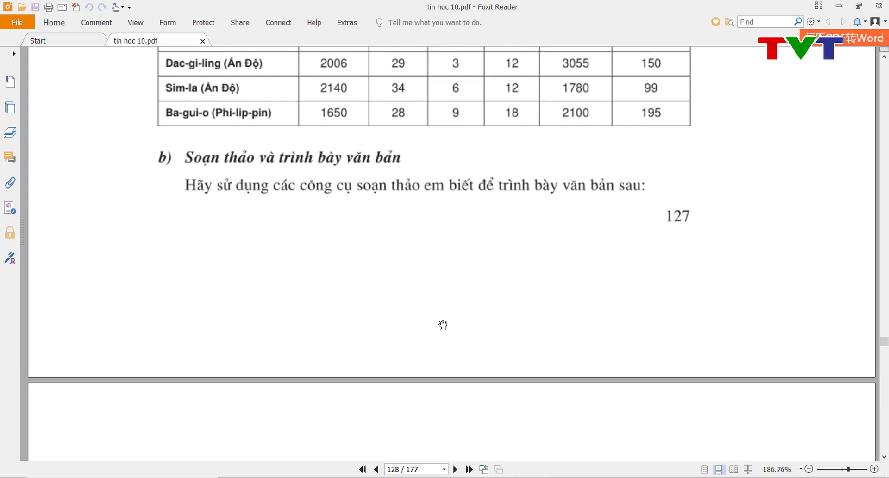
{"action": "scroll", "coordinate": [444, 325], "scroll_direction": "down", "scroll_amount": 3}
{"action": "scroll", "coordinate": [443, 323], "scroll_direction": "down", "scroll_amount": 7}
{"action": "scroll", "coordinate": [445, 323], "scroll_direction": "down", "scroll_amount": 2}
{"action": "scroll", "coordinate": [444, 320], "scroll_direction": "down", "scroll_amount": 3}
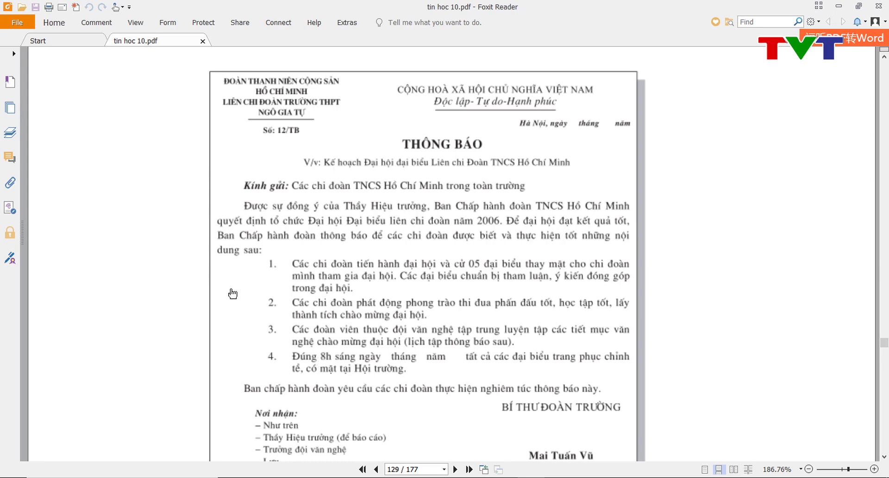
{"action": "scroll", "coordinate": [287, 296], "scroll_direction": "down", "scroll_amount": 3}
{"action": "scroll", "coordinate": [293, 302], "scroll_direction": "down", "scroll_amount": 3}
{"action": "scroll", "coordinate": [293, 302], "scroll_direction": "up", "scroll_amount": 4}
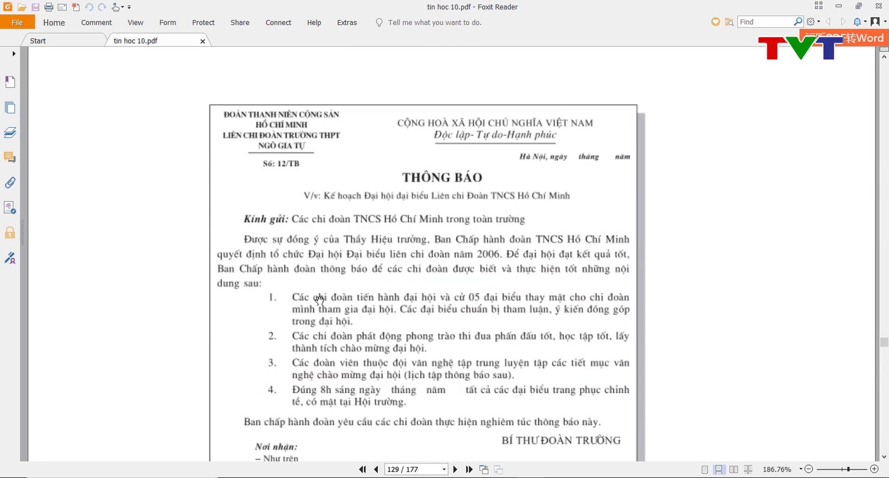
{"action": "scroll", "coordinate": [357, 303], "scroll_direction": "up", "scroll_amount": 2}
{"action": "scroll", "coordinate": [358, 303], "scroll_direction": "down", "scroll_amount": 2}
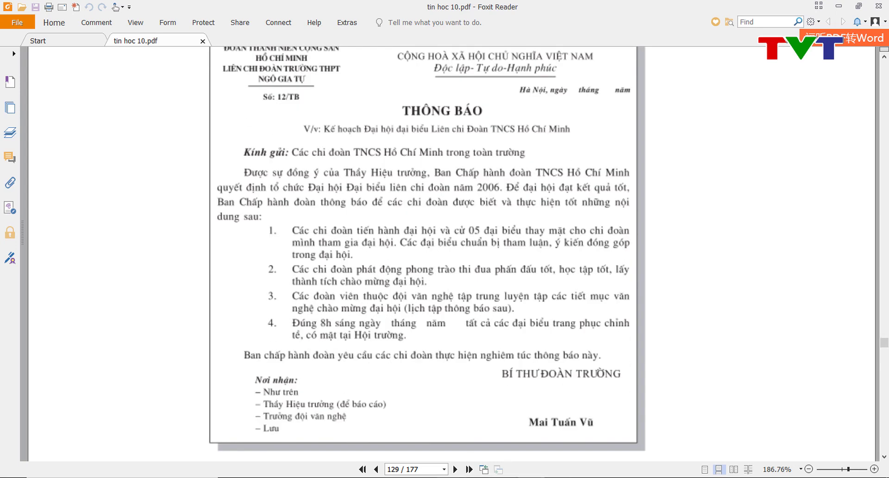
{"action": "left_click", "coordinate": [487, 472]}
Step: Insert a page break below the climate table to start a new page
{"action": "scroll", "coordinate": [426, 365], "scroll_direction": "down", "scroll_amount": 2}
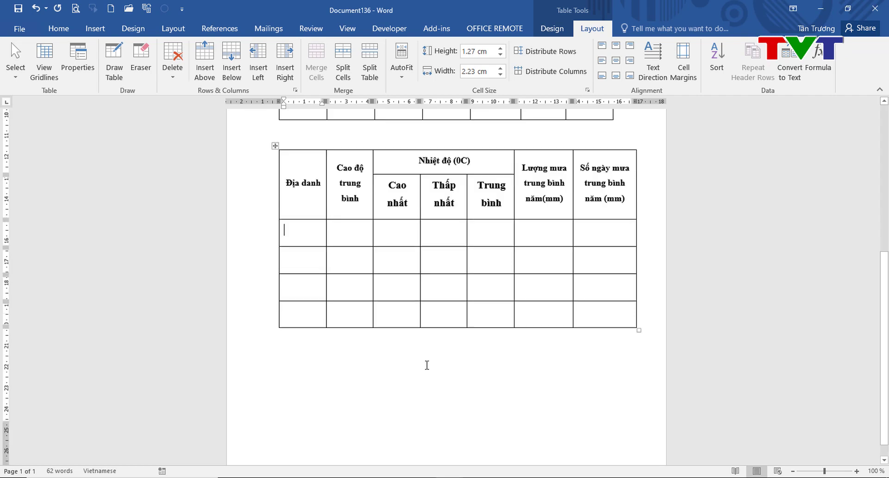
{"action": "scroll", "coordinate": [420, 361], "scroll_direction": "up", "scroll_amount": 1}
{"action": "left_click", "coordinate": [340, 376]}
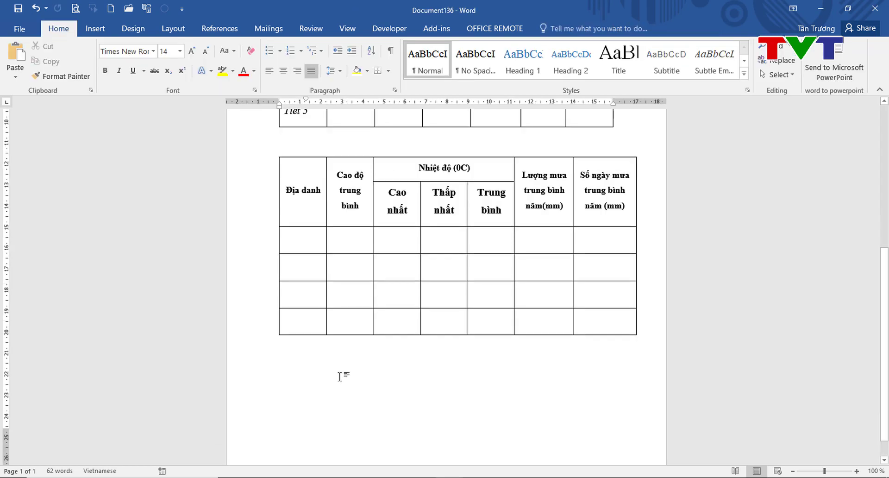
{"action": "key", "text": "ctrl+Return"}
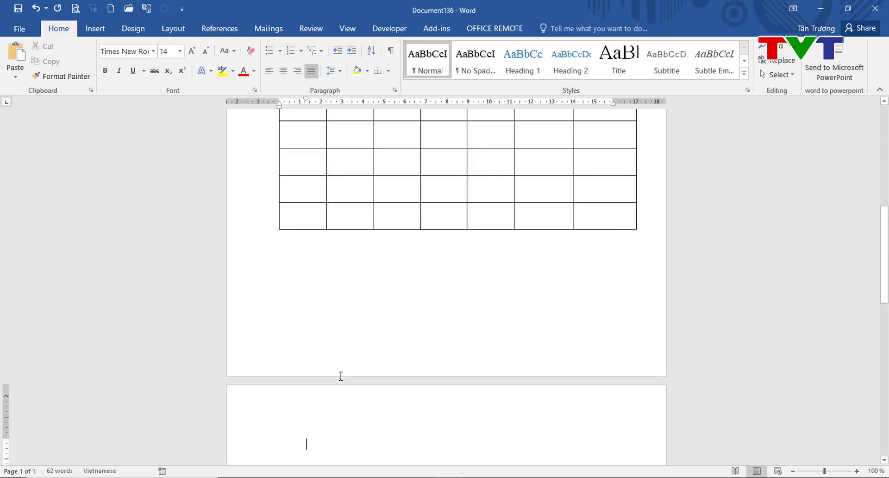
{"action": "scroll", "coordinate": [349, 371], "scroll_direction": "down", "scroll_amount": 2}
{"action": "scroll", "coordinate": [354, 371], "scroll_direction": "down", "scroll_amount": 2}
{"action": "scroll", "coordinate": [355, 370], "scroll_direction": "down", "scroll_amount": 2}
{"action": "scroll", "coordinate": [355, 371], "scroll_direction": "down", "scroll_amount": 1}
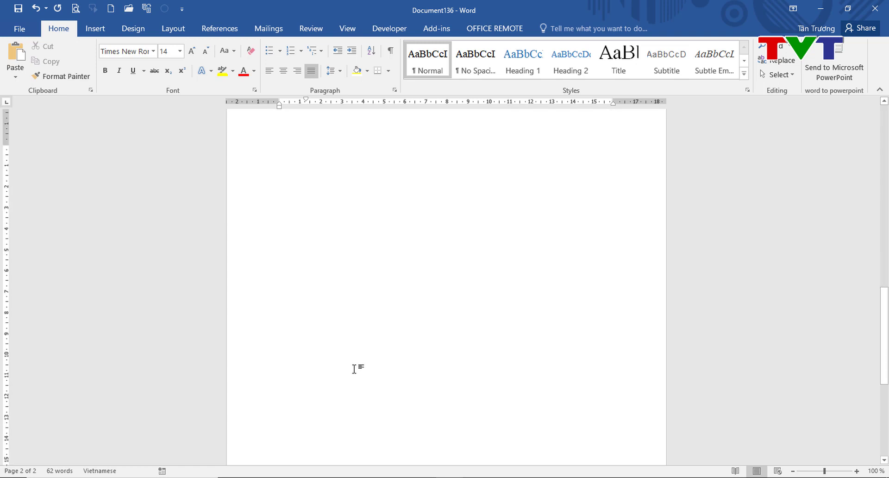
Step: Insert a simple text box and type 'Thông báo' followed by a new line
{"action": "left_click", "coordinate": [107, 30]}
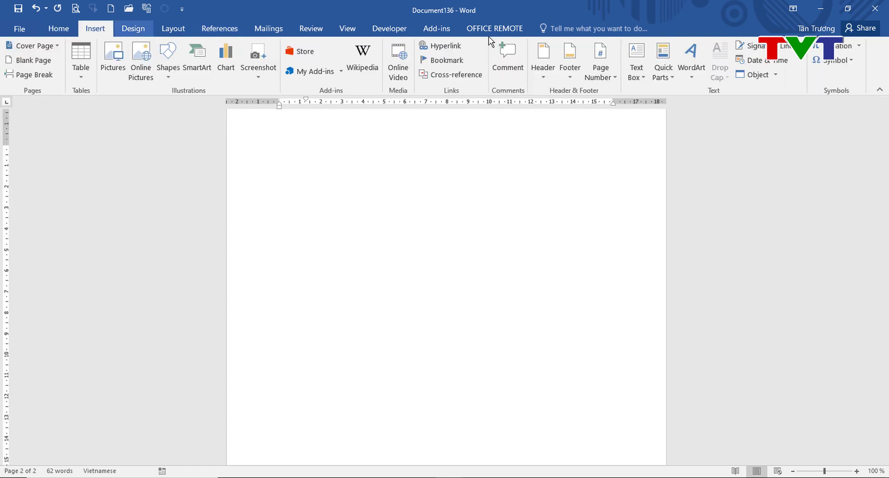
{"action": "left_click", "coordinate": [635, 69]}
{"action": "left_click", "coordinate": [653, 148]}
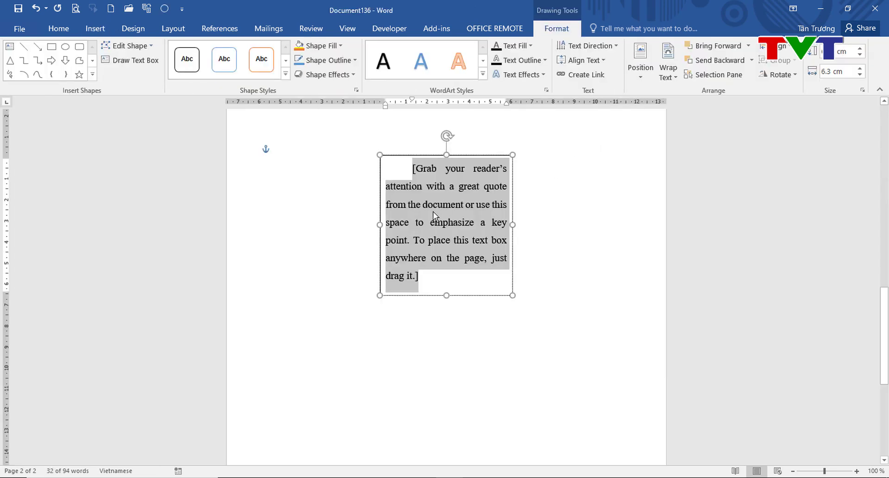
{"action": "type", "text": "Thông "}
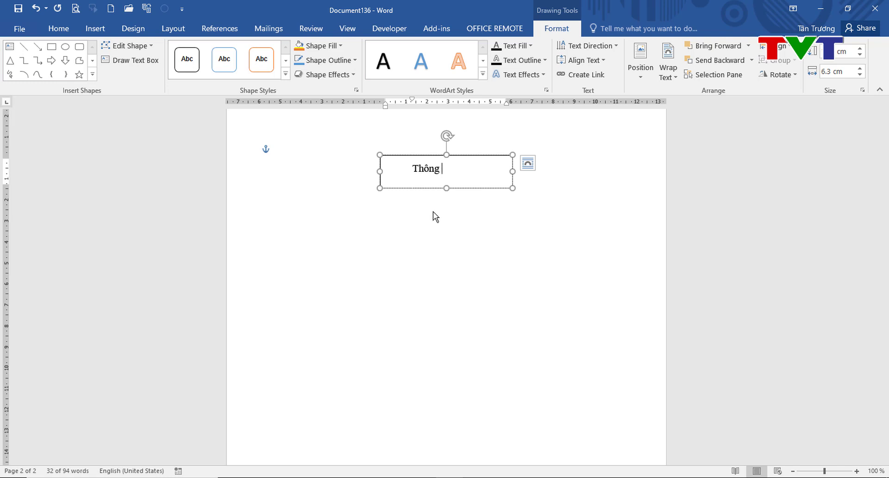
{"action": "type", "text": "báo"}
{"action": "key", "text": "Return"}
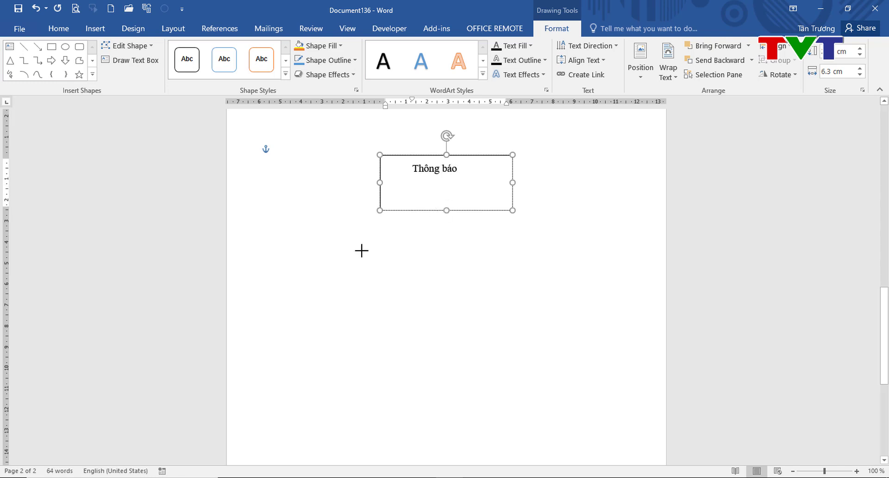
Step: Stretch the text box so it frames most of the new page
{"action": "left_click_drag", "start_coordinate": [380, 211], "coordinate": [291, 371]}
{"action": "scroll", "coordinate": [537, 359], "scroll_direction": "down", "scroll_amount": 3}
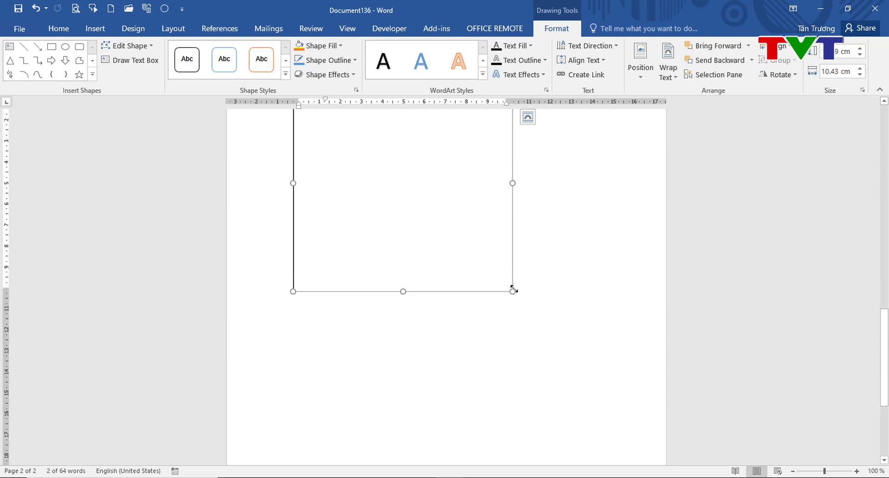
{"action": "left_click_drag", "start_coordinate": [538, 315], "coordinate": [617, 428]}
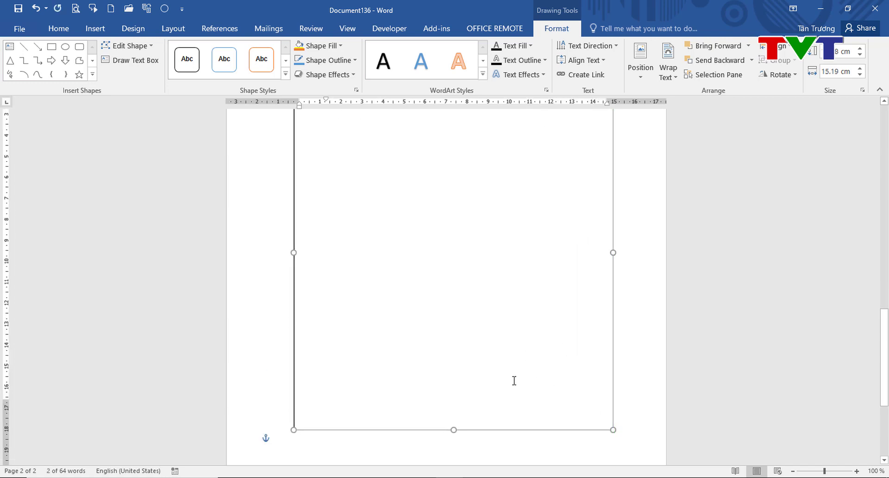
{"action": "scroll", "coordinate": [316, 340], "scroll_direction": "down", "scroll_amount": 3}
{"action": "left_click_drag", "start_coordinate": [294, 350], "coordinate": [257, 404]}
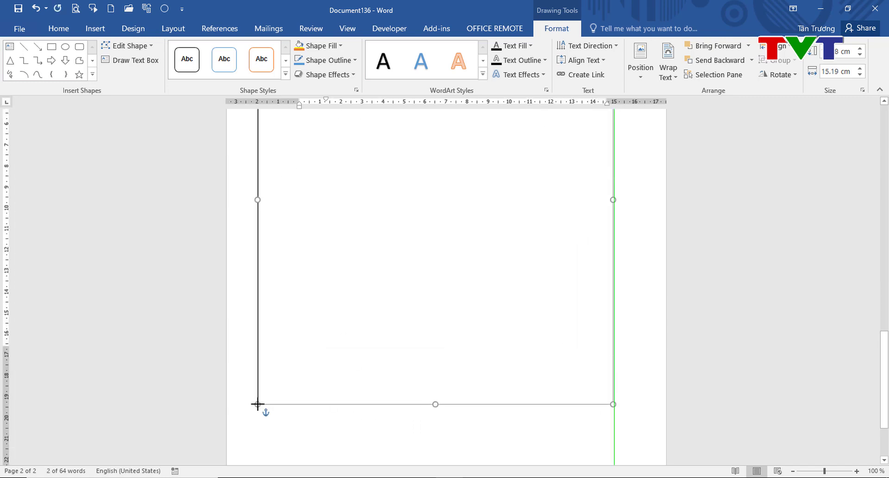
{"action": "left_click_drag", "start_coordinate": [614, 405], "coordinate": [638, 445]}
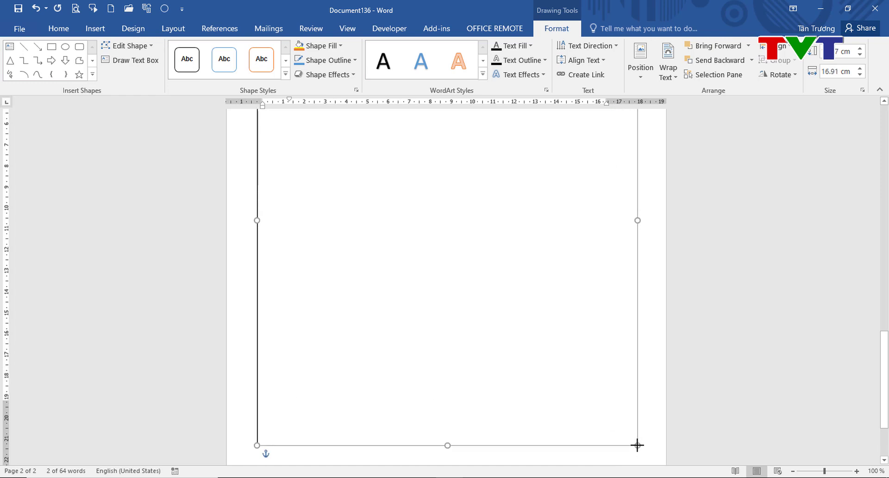
{"action": "scroll", "coordinate": [623, 429], "scroll_direction": "down", "scroll_amount": 3}
{"action": "scroll", "coordinate": [616, 397], "scroll_direction": "up", "scroll_amount": 7}
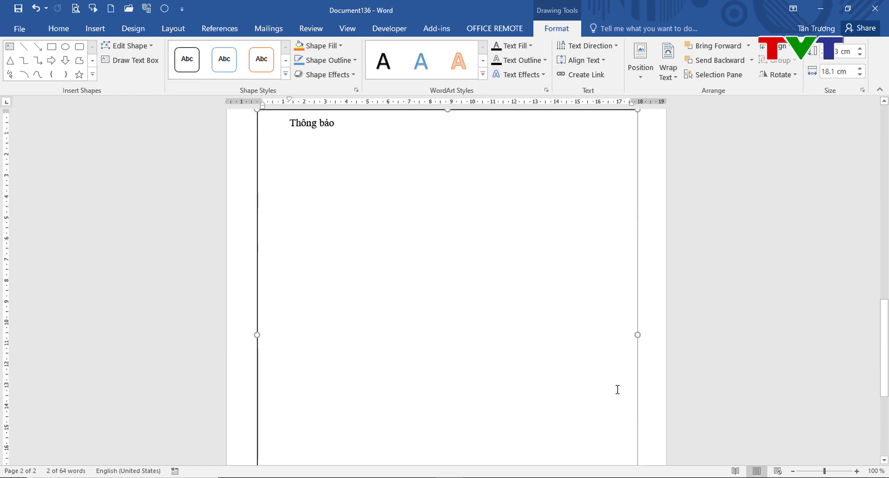
{"action": "scroll", "coordinate": [601, 381], "scroll_direction": "up", "scroll_amount": 3}
Step: Select the whole text box and bring up the reference notice PDF in Foxit
{"action": "left_click", "coordinate": [290, 229]}
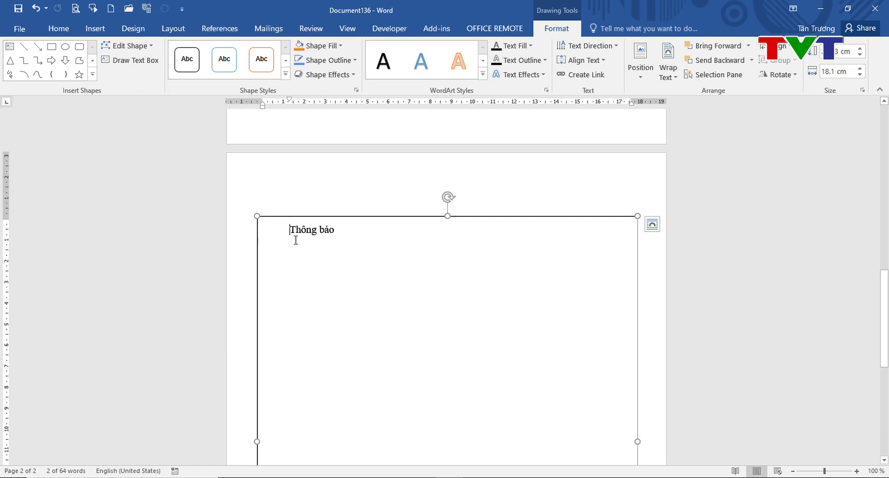
{"action": "key", "text": "Return"}
{"action": "key", "text": "Return"}
{"action": "key", "text": "Return"}
{"action": "key", "text": "ctrl+z"}
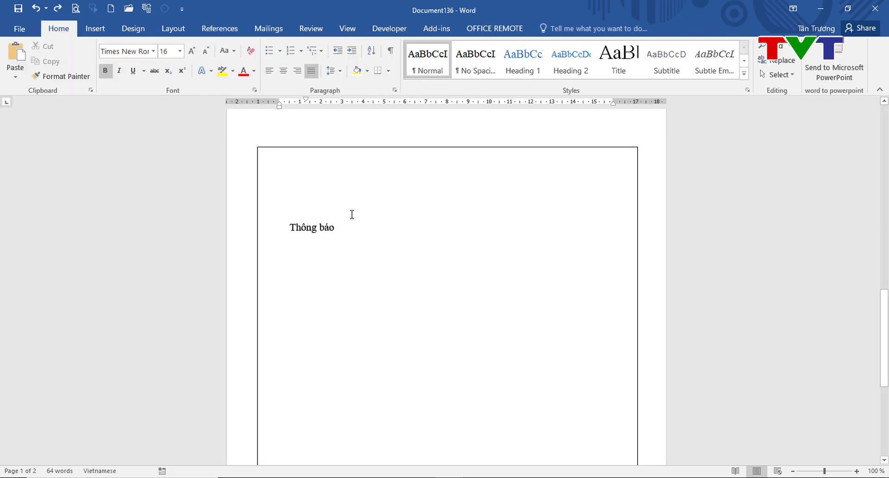
{"action": "left_click", "coordinate": [354, 217]}
{"action": "scroll", "coordinate": [324, 176], "scroll_direction": "down", "scroll_amount": 2}
{"action": "scroll", "coordinate": [301, 153], "scroll_direction": "up", "scroll_amount": 2}
{"action": "left_click", "coordinate": [308, 171]}
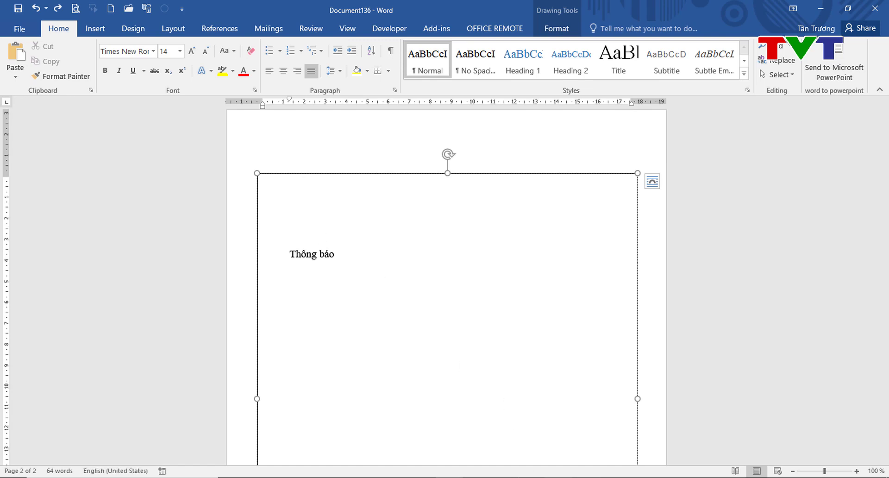
{"action": "key", "text": "alt+Tab"}
{"action": "scroll", "coordinate": [391, 289], "scroll_direction": "up", "scroll_amount": 3}
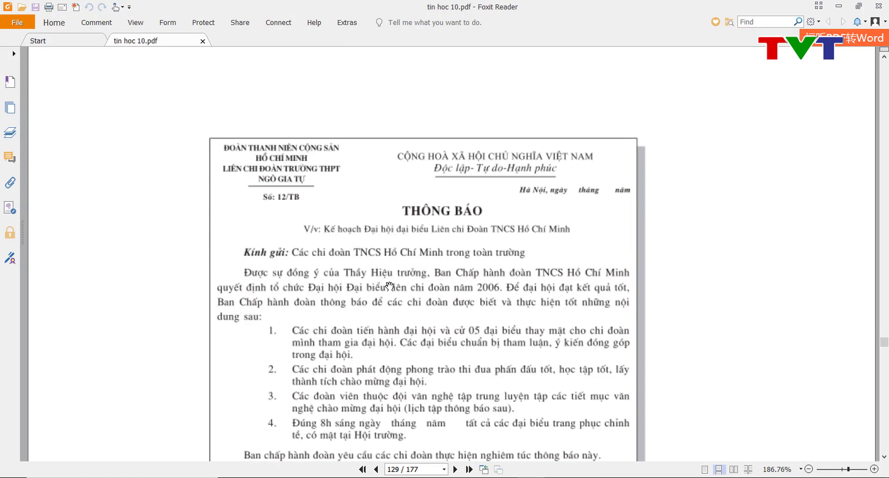
Step: Scroll the reference notice to its signature block, then return to Word
{"action": "scroll", "coordinate": [390, 285], "scroll_direction": "down", "scroll_amount": 2}
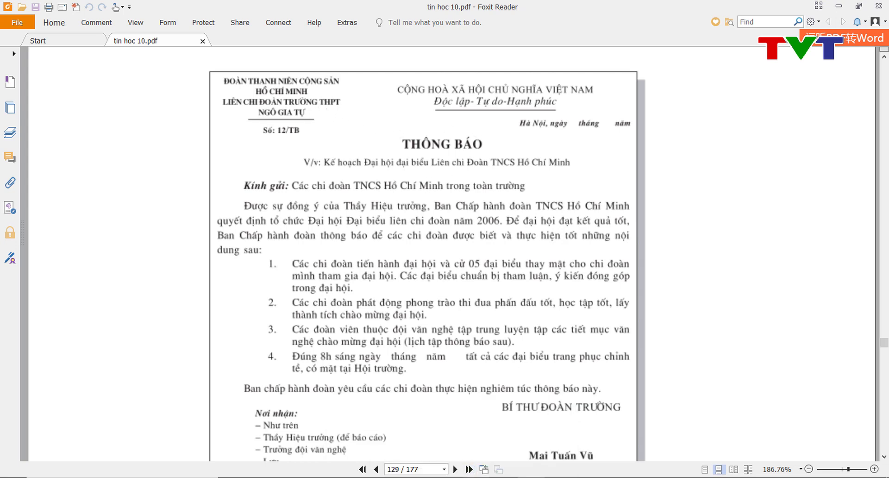
{"action": "left_click", "coordinate": [491, 463]}
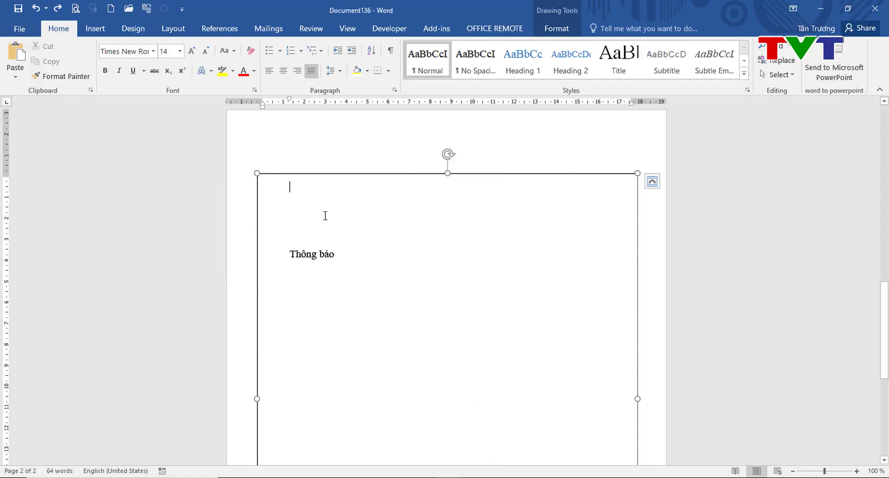
Step: Insert a 2-column, 1-row table inside the text box
{"action": "left_click", "coordinate": [96, 32]}
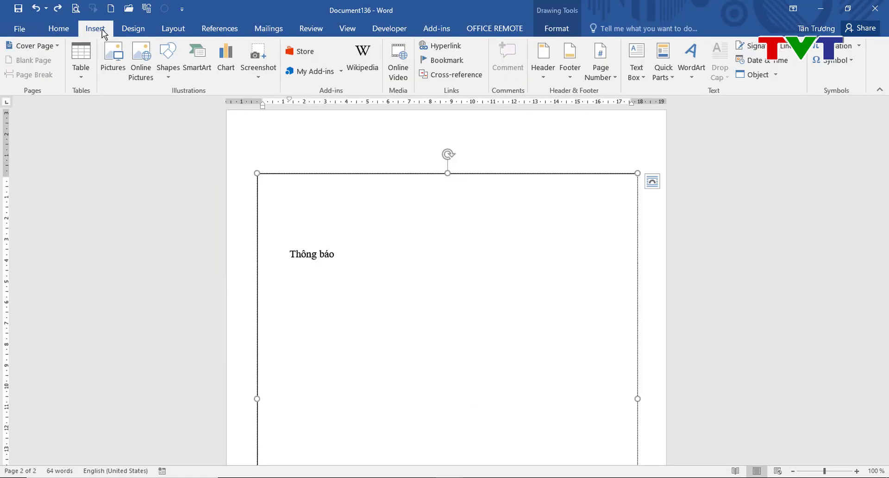
{"action": "left_click", "coordinate": [81, 60]}
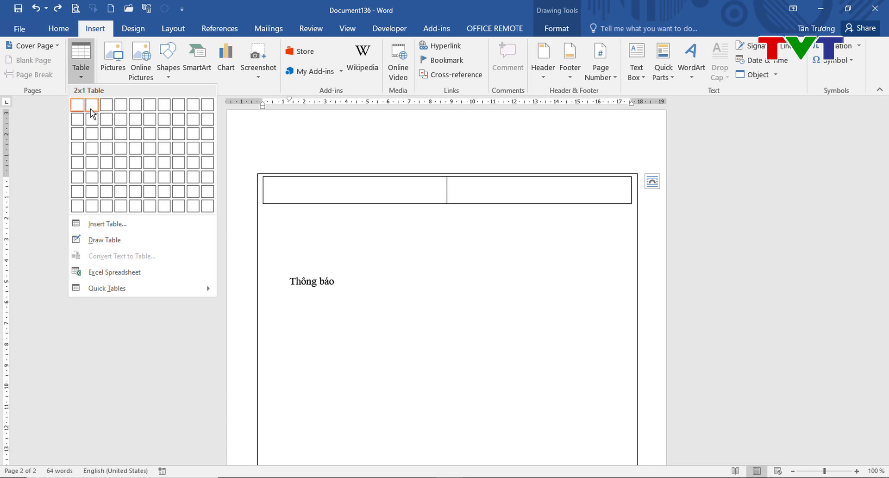
{"action": "left_click", "coordinate": [92, 113]}
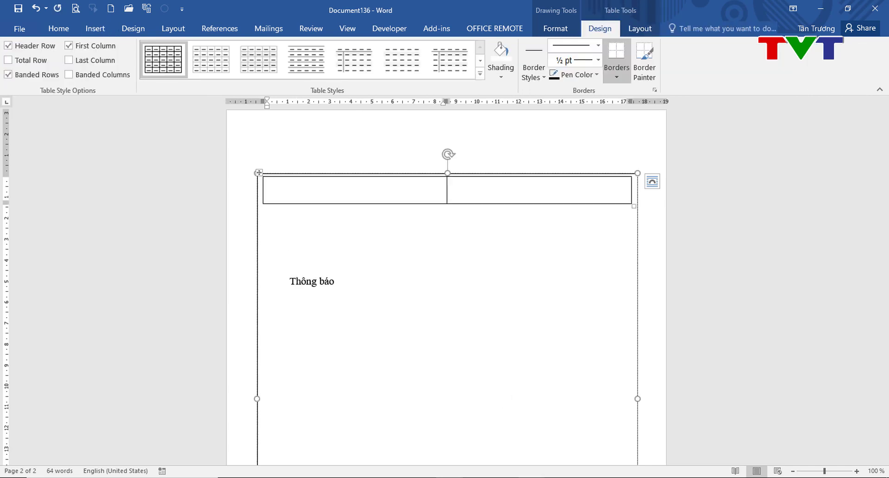
{"action": "key", "text": "alt+Tab"}
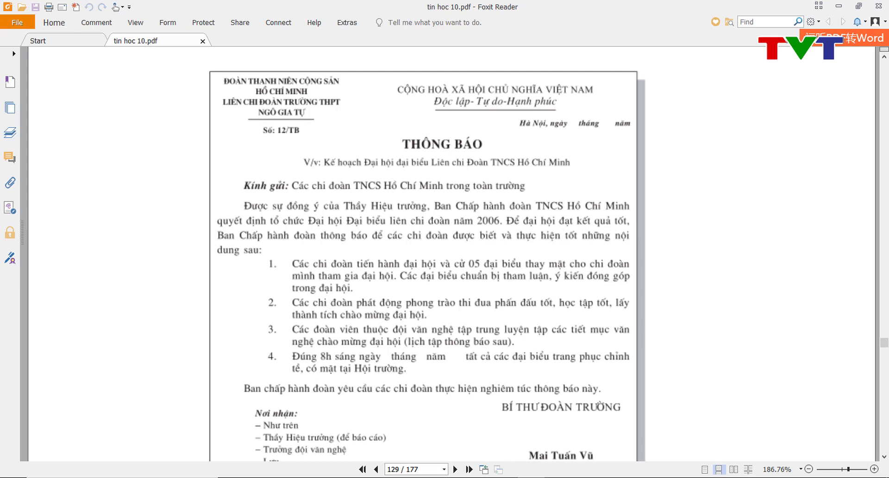
{"action": "key", "text": "alt+Tab"}
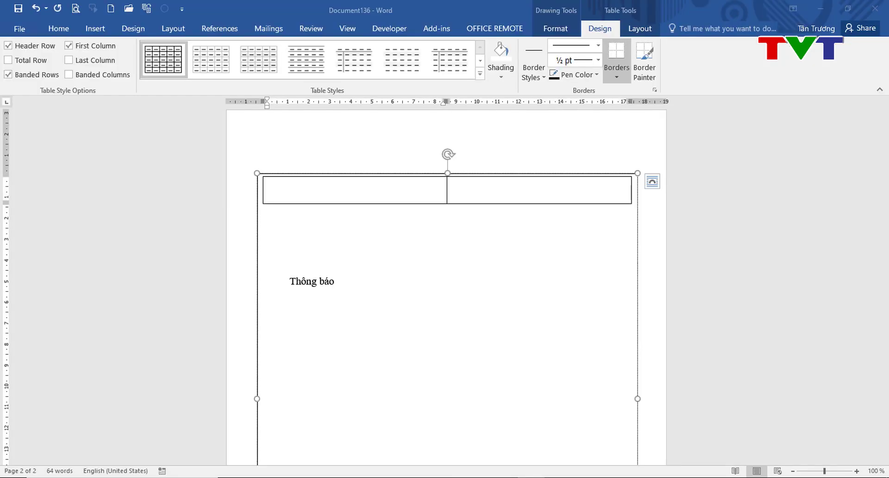
Step: Type the union name ending 'Hồ Chí Minh' left and 'Cộng hòa xã hội chủ nghĩa Việt Nam' right
{"action": "type", "text": "Đoàn thanh"}
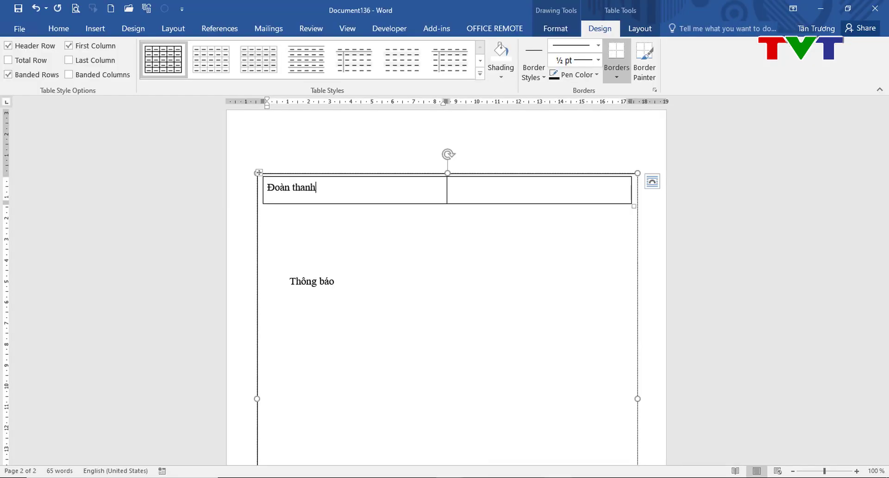
{"action": "type", "text": " công san"}
{"action": "type", "text": " ho"}
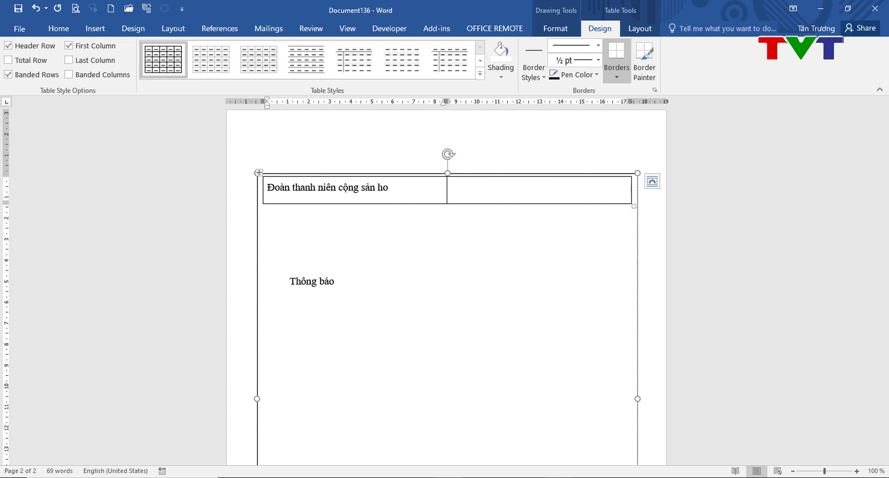
{"action": "key", "text": "BackSpace"}
{"action": "key", "text": "BackSpace"}
{"action": "type", "text": "Hồ Chí Minh"}
{"action": "key", "text": "Tab"}
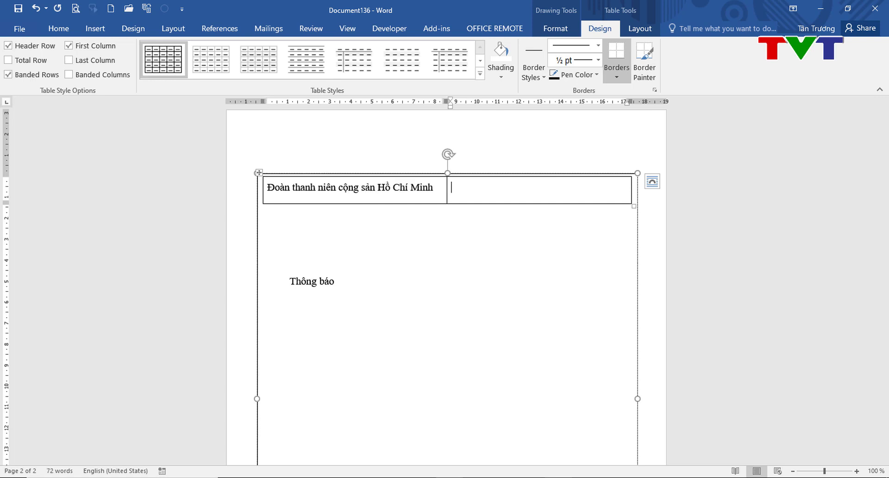
{"action": "type", "text": "Cộng hòa xã hjo"}
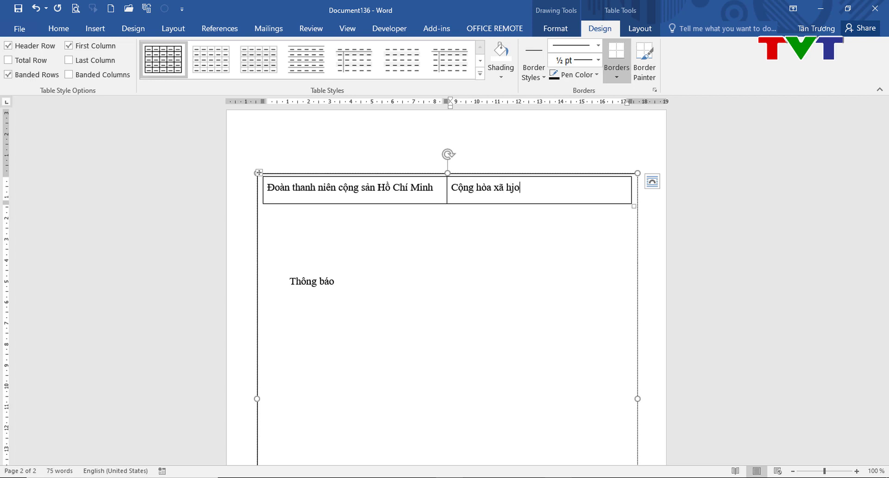
{"action": "type", "text": "ội chủ ngh"}
{"action": "key", "text": "BackSpace"}
{"action": "type", "text": "Vie"}
{"action": "type", "text": " Nam"}
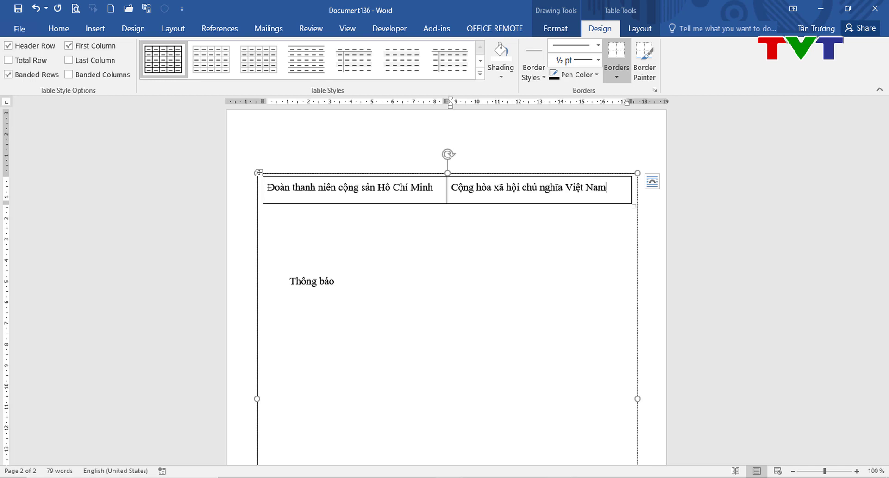
Step: Add the school line 'Liên chi đoàn trường THPT Ngô Gia' in the left cell
{"action": "left_click", "coordinate": [439, 188]}
{"action": "key", "text": "Return"}
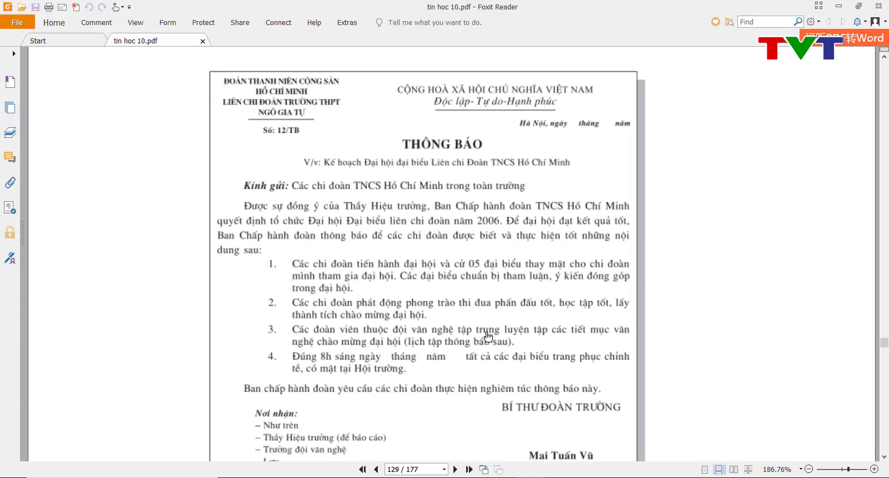
{"action": "type", "text": "Liên chi đoa"}
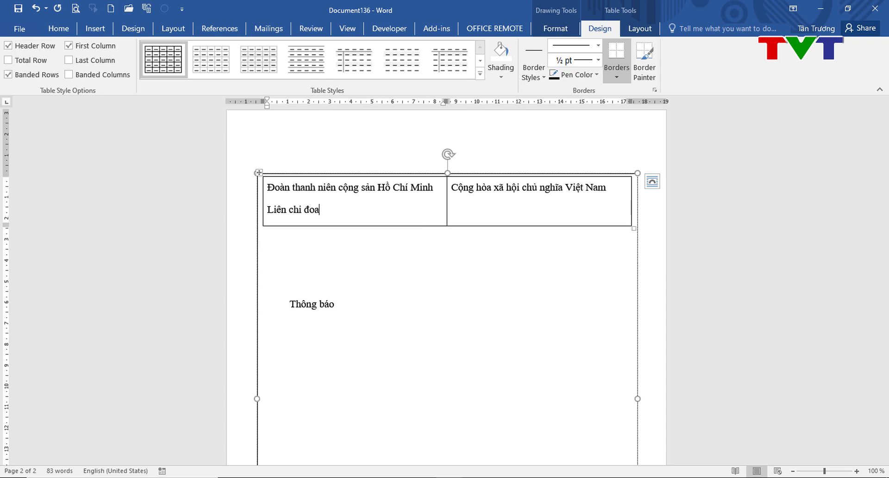
{"action": "type", "text": " đoàn trường THPT Ngô hi"}
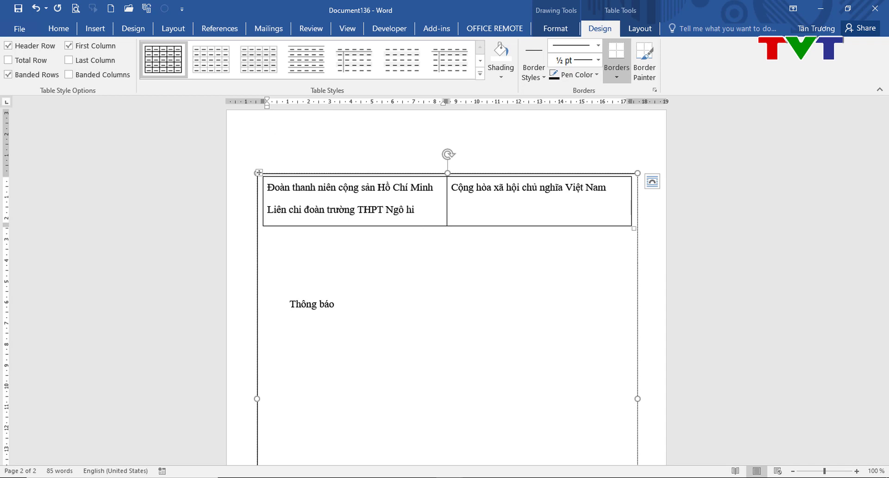
{"action": "key", "text": "BackSpace"}
{"action": "key", "text": "BackSpace"}
{"action": "type", "text": "Gia"}
{"action": "key", "text": "alt+Tab"}
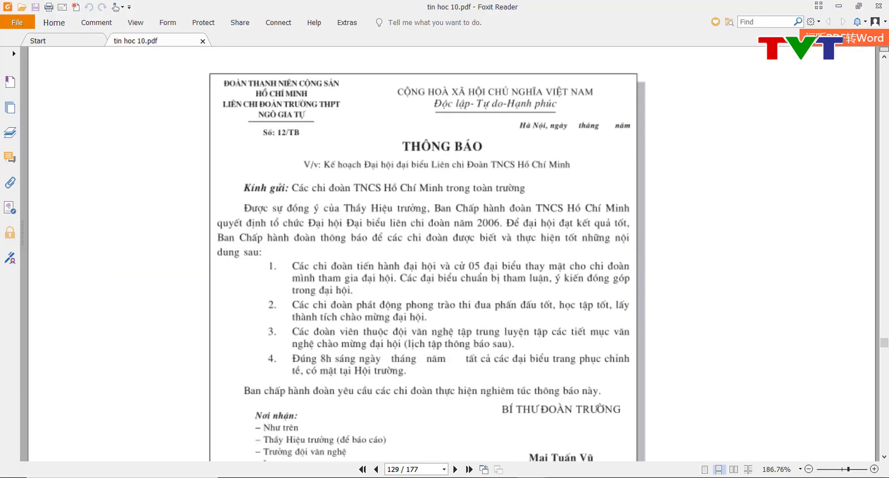
{"action": "key", "text": "alt+Tab"}
Step: Add the motto 'Độc lập - Tự do - Hạnh phúc' and the 'Hà Nội, ngày tháng năm' date line on the right
{"action": "left_click", "coordinate": [610, 190]}
{"action": "key", "text": "Return"}
{"action": "type", "text": "Độc"}
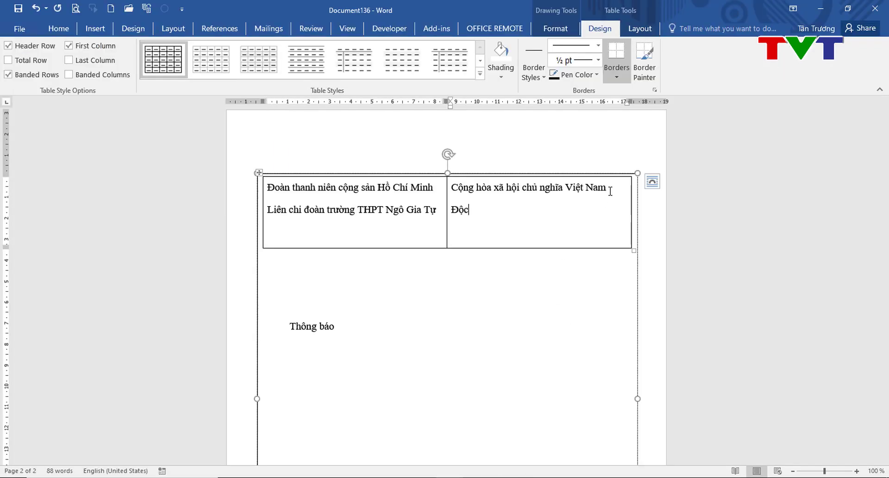
{"action": "type", "text": "ập - Tự do -"}
{"action": "type", "text": " Haạnh phúc"}
{"action": "left_click", "coordinate": [638, 168]}
{"action": "scroll", "coordinate": [638, 168], "scroll_direction": "down", "scroll_amount": 1}
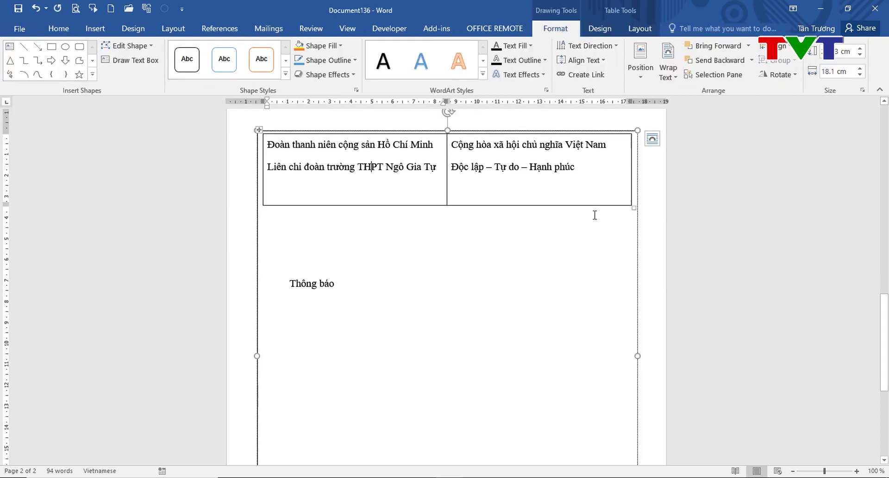
{"action": "key", "text": "alt+Tab"}
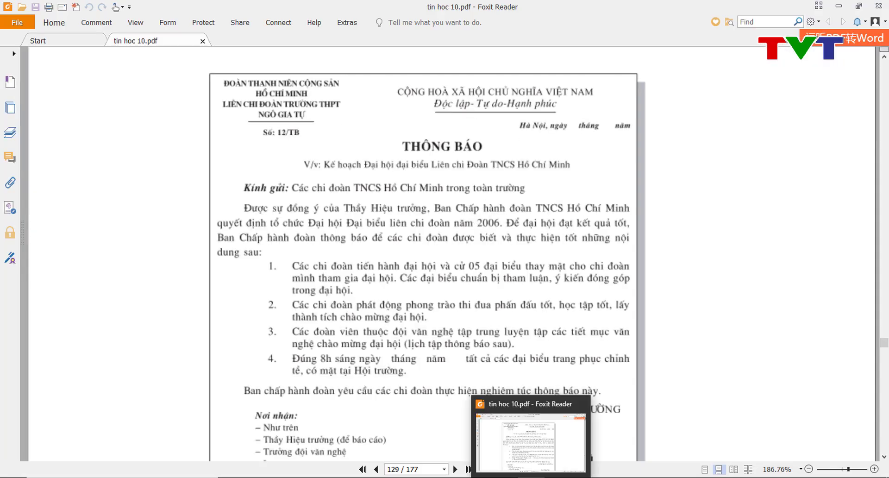
{"action": "key", "text": "alt+Tab"}
{"action": "type", "text": "Hà"}
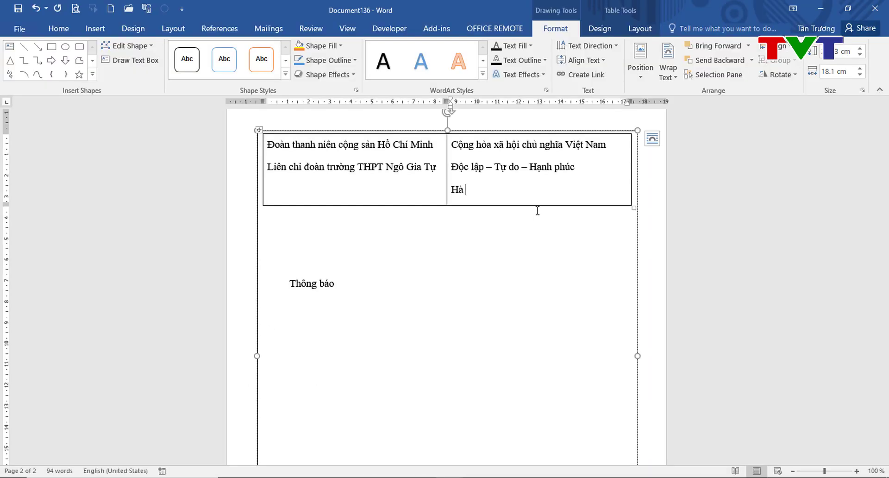
{"action": "type", "text": " Noi"}
{"action": "type", "text": "gày"}
{"action": "type", "text": "    thán"}
{"action": "type", "text": "g    năm"}
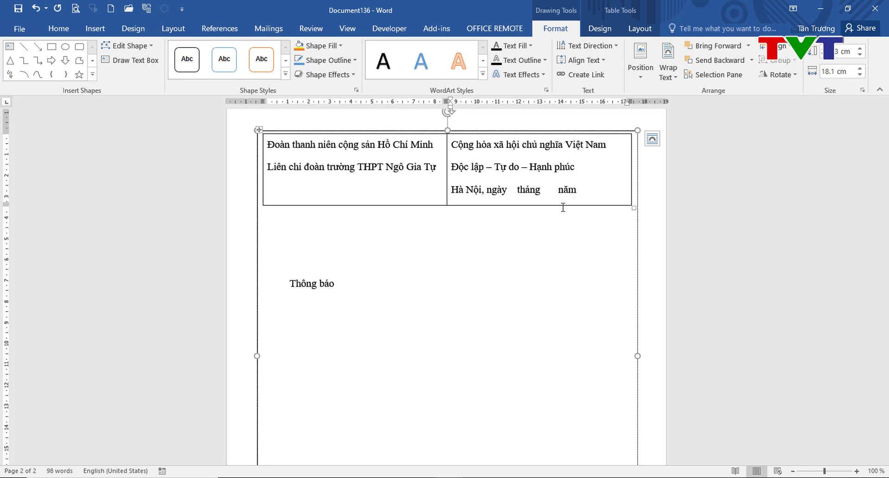
{"action": "key", "text": "alt+Tab"}
{"action": "key", "text": "alt+Tab"}
Step: Add 'Số 12/TB' under the school line in the left cell
{"action": "left_click", "coordinate": [346, 191]}
{"action": "key", "text": "Return"}
{"action": "key", "text": "Return"}
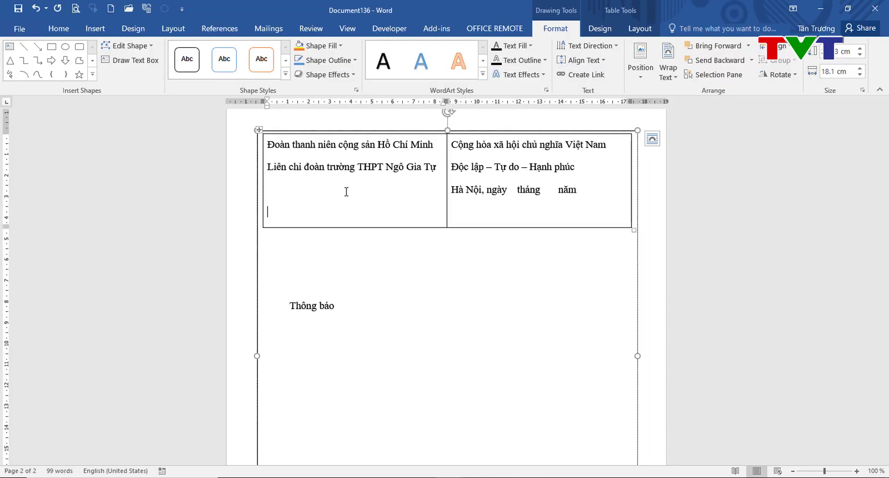
{"action": "type", "text": "Số 12/TB"}
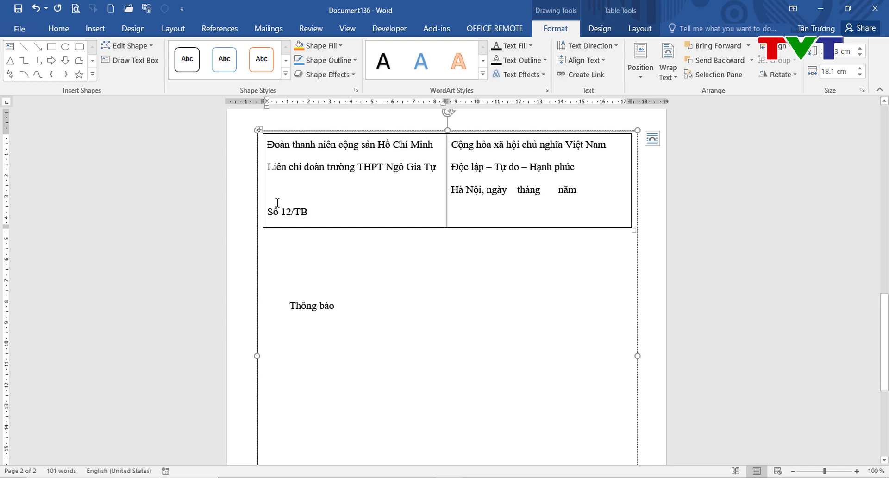
{"action": "left_click", "coordinate": [278, 190]}
{"action": "key", "text": "BackSpace"}
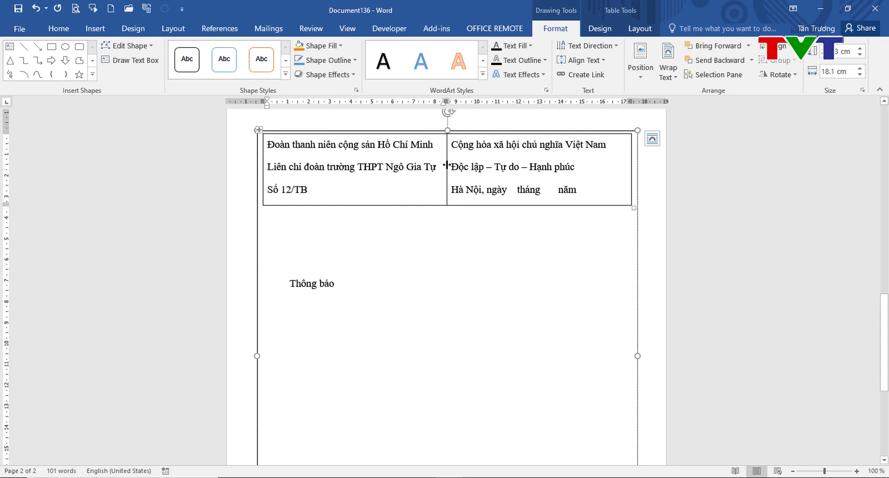
Step: Narrow the left column of the header table, comparing it against the reference PDF
{"action": "left_click_drag", "start_coordinate": [447, 164], "coordinate": [397, 166]}
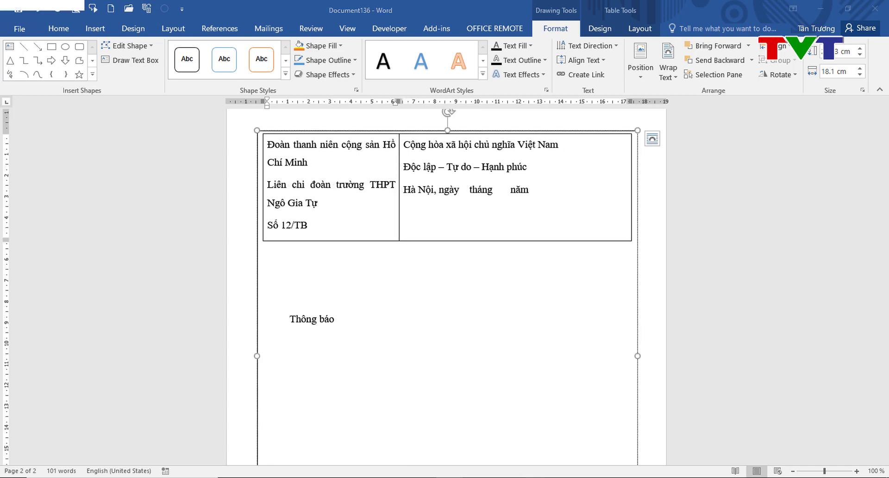
{"action": "key", "text": "alt+Tab"}
{"action": "key", "text": "alt+Tab"}
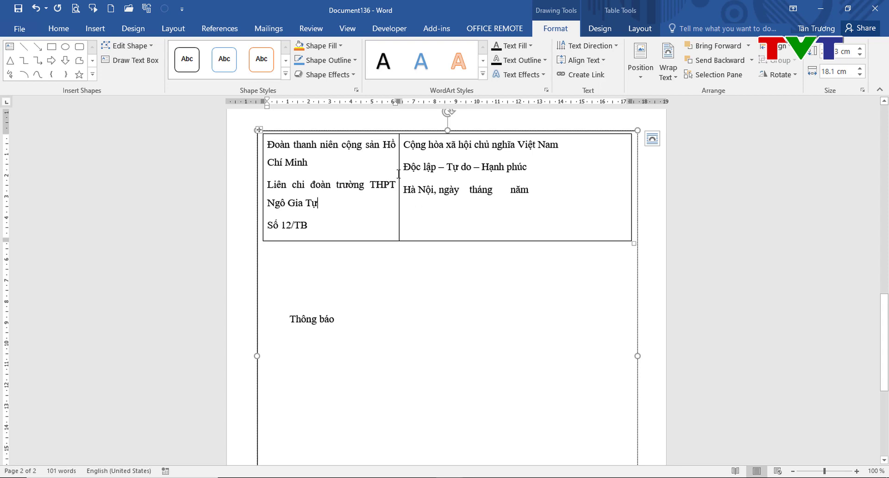
{"action": "left_click_drag", "start_coordinate": [398, 173], "coordinate": [389, 170]}
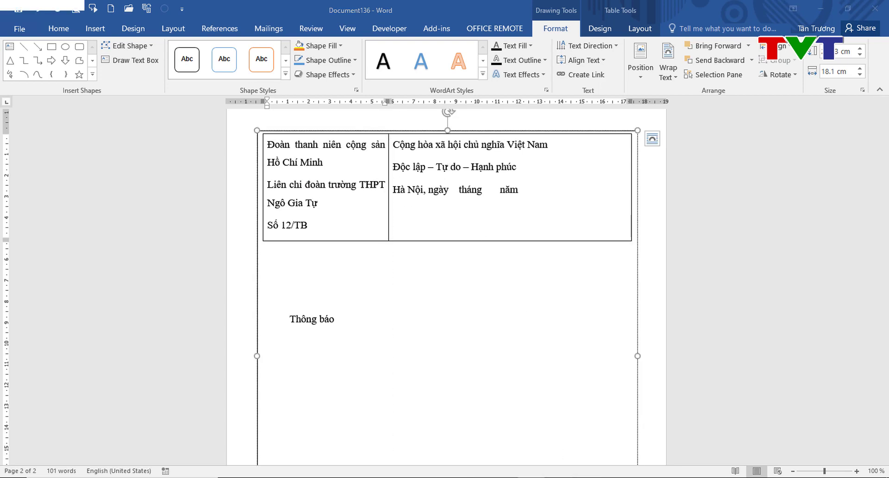
{"action": "key", "text": "alt+Tab"}
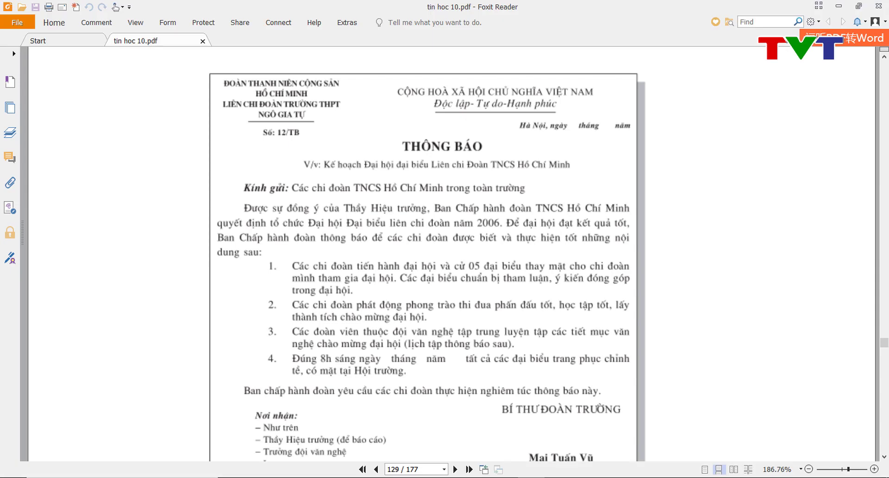
{"action": "key", "text": "alt+Tab"}
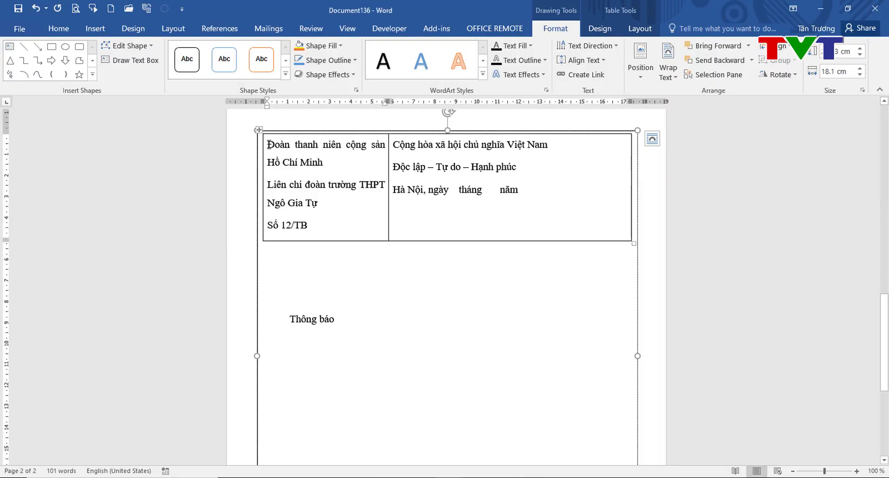
Step: Make the left cell's union name, school and Số 12/TB text bold and centred
{"action": "left_click_drag", "start_coordinate": [268, 141], "coordinate": [334, 224]}
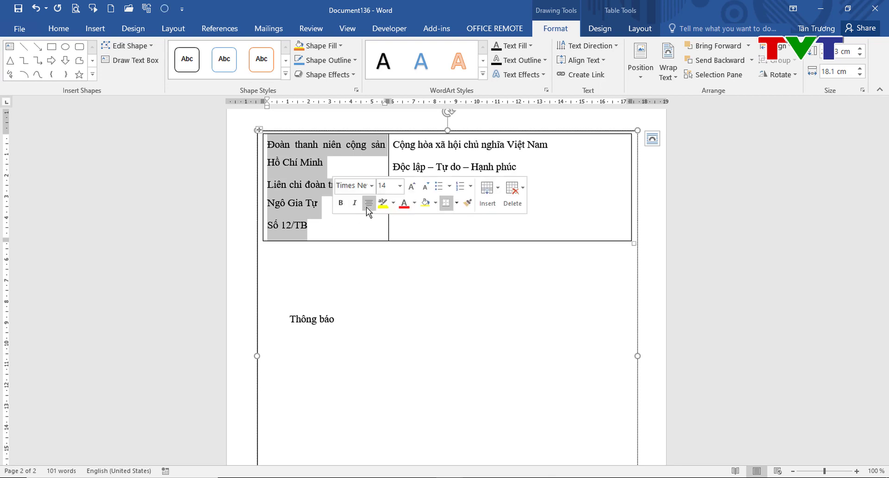
{"action": "left_click", "coordinate": [342, 202]}
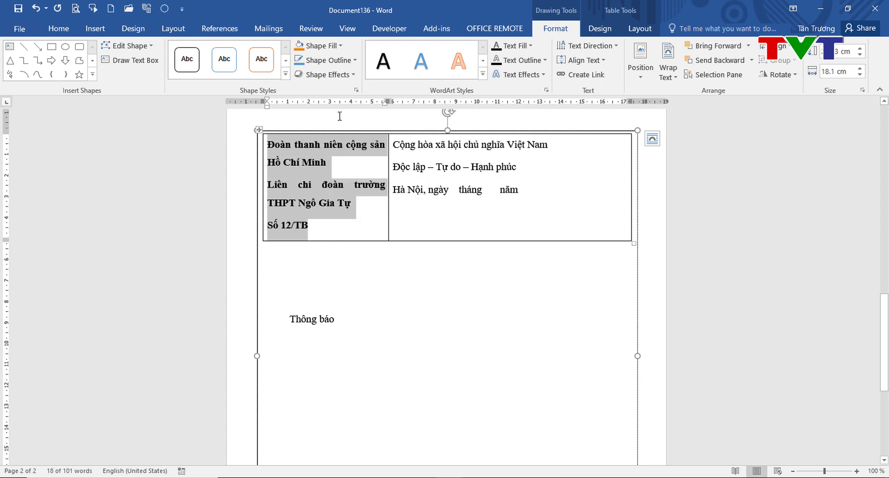
{"action": "left_click", "coordinate": [64, 29]}
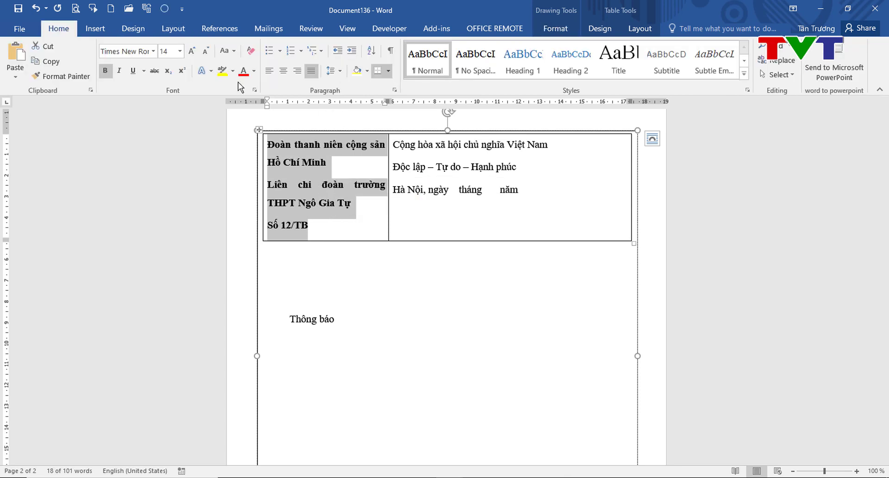
{"action": "left_click", "coordinate": [283, 72]}
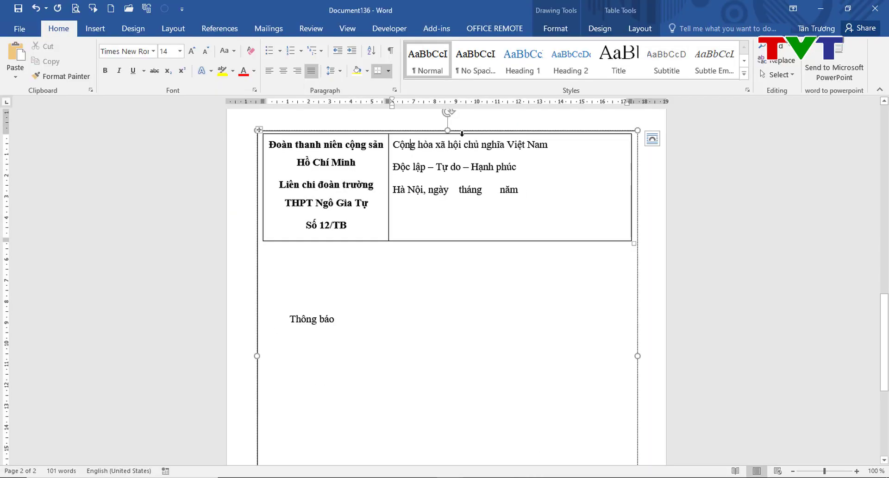
Step: Convert the Cộng hòa xã hội chủ nghĩa Việt Nam line to uppercase and centre it with the Độc lập line
{"action": "left_click_drag", "start_coordinate": [418, 147], "coordinate": [553, 144]}
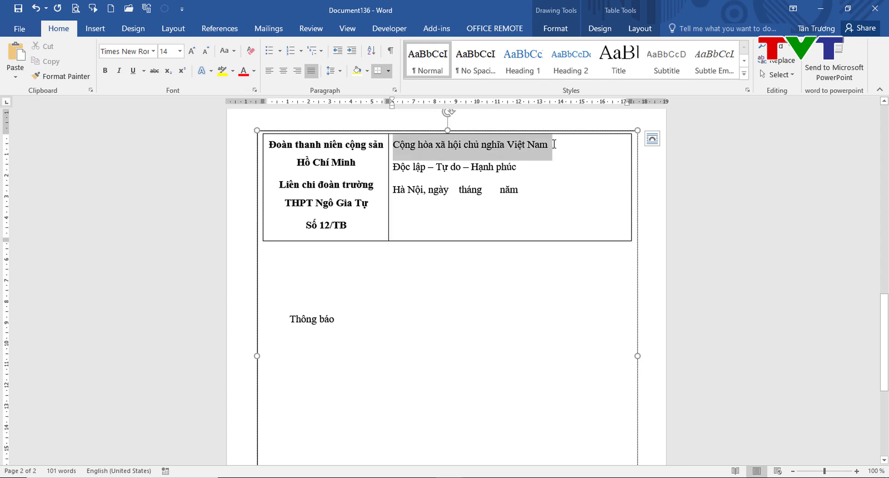
{"action": "left_click", "coordinate": [226, 50]}
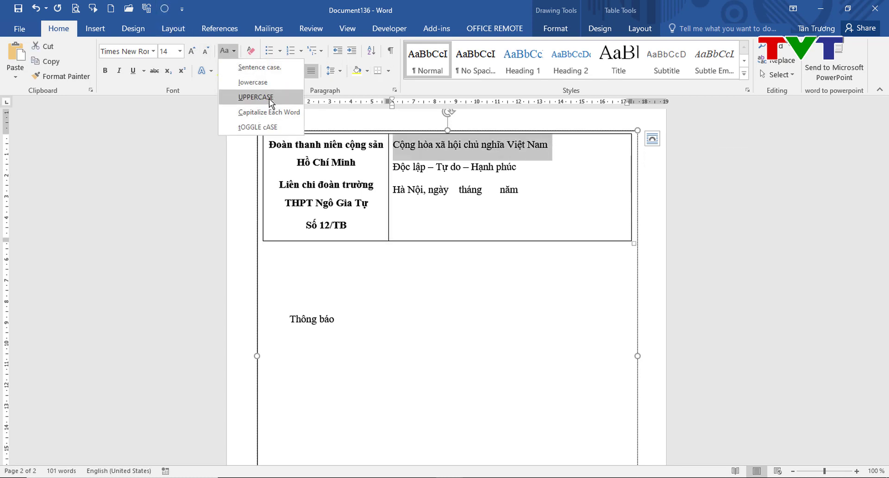
{"action": "left_click", "coordinate": [255, 97]}
{"action": "left_click", "coordinate": [485, 152]}
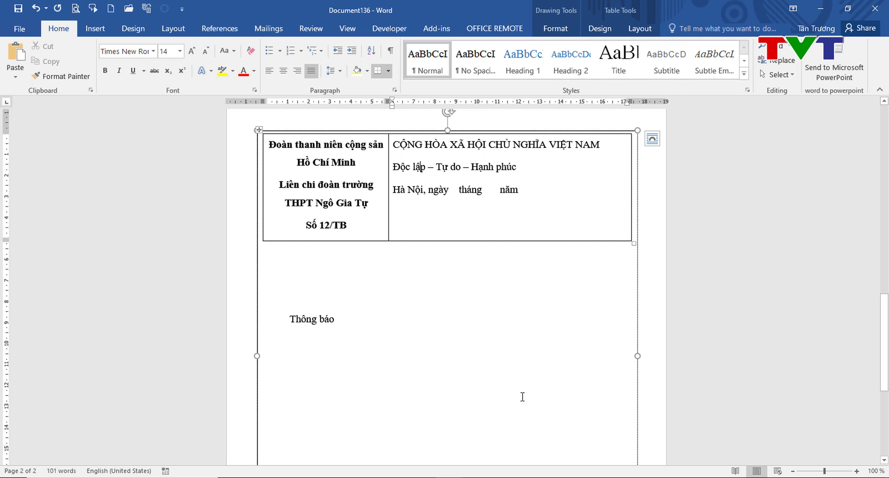
{"action": "key", "text": "alt+Tab"}
{"action": "key", "text": "alt+Tab"}
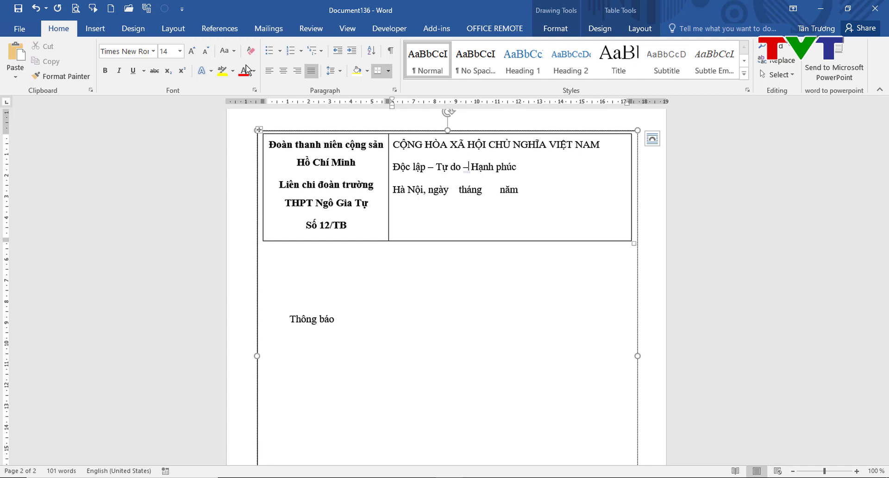
{"action": "left_click", "coordinate": [284, 71]}
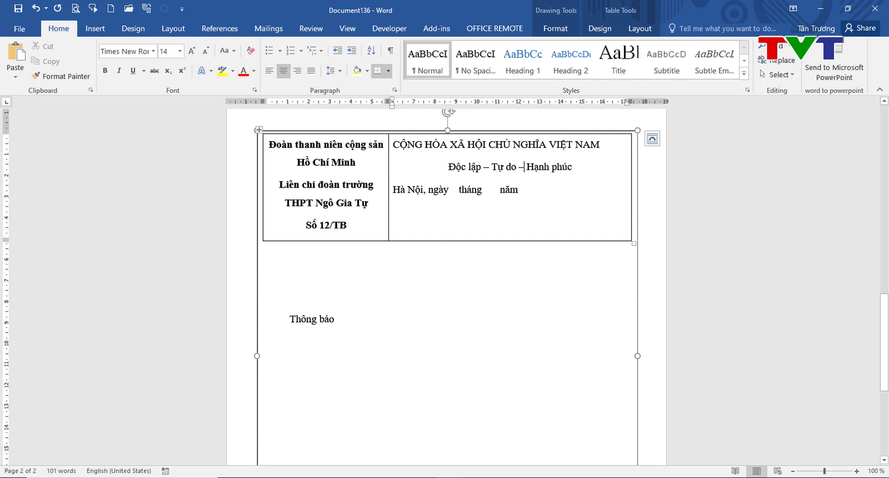
{"action": "key", "text": "alt+Tab"}
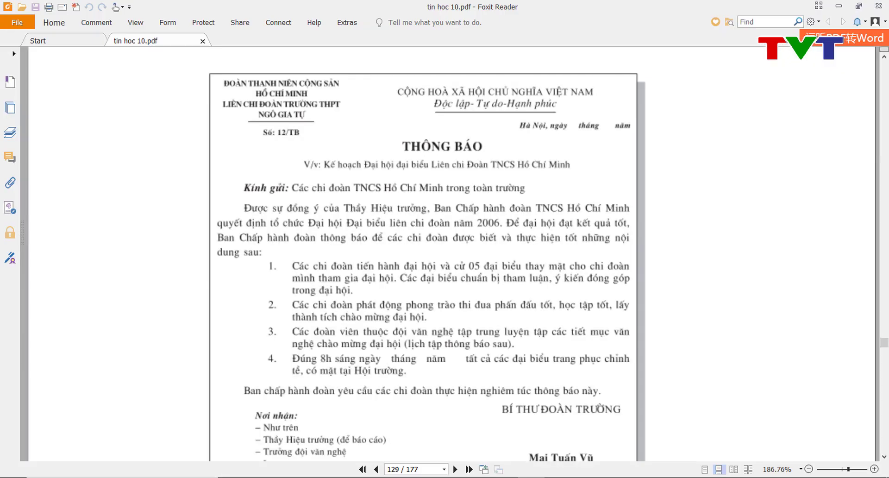
{"action": "key", "text": "alt+Tab"}
{"action": "left_click", "coordinate": [284, 70]}
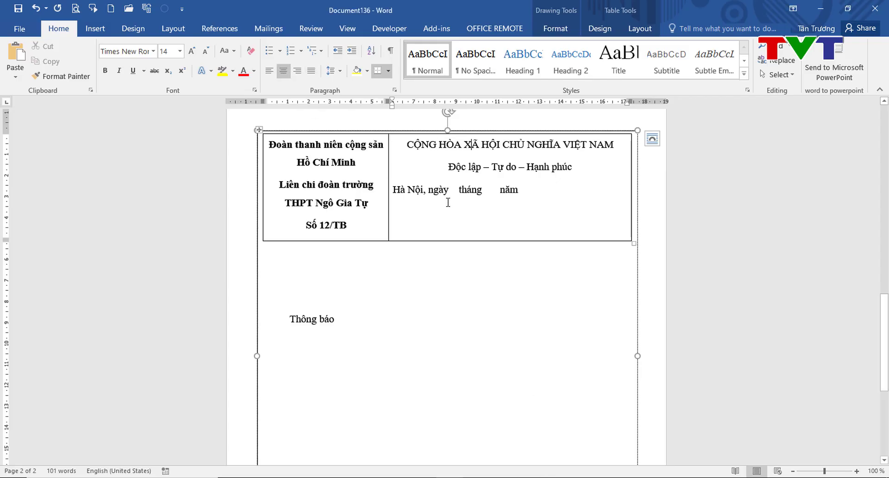
Step: Right-align the date line Hà Nội, ngày tháng năm and make it bold italic
{"action": "left_click", "coordinate": [439, 188]}
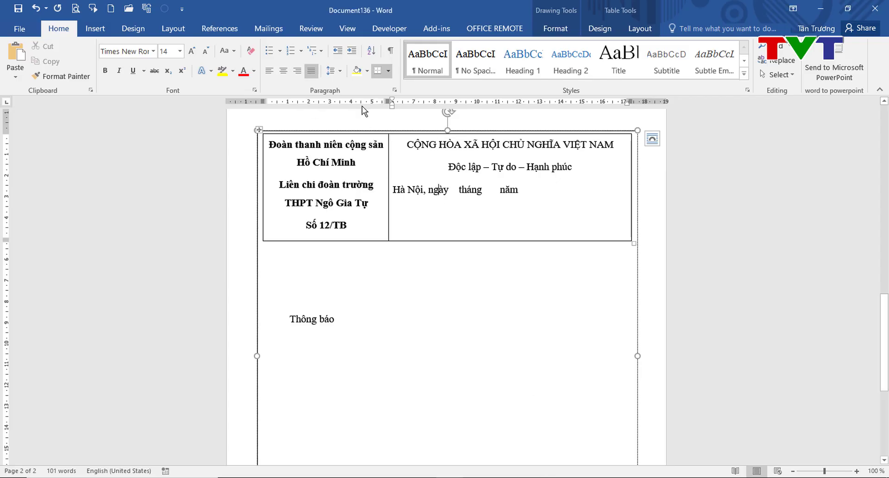
{"action": "left_click", "coordinate": [298, 70]}
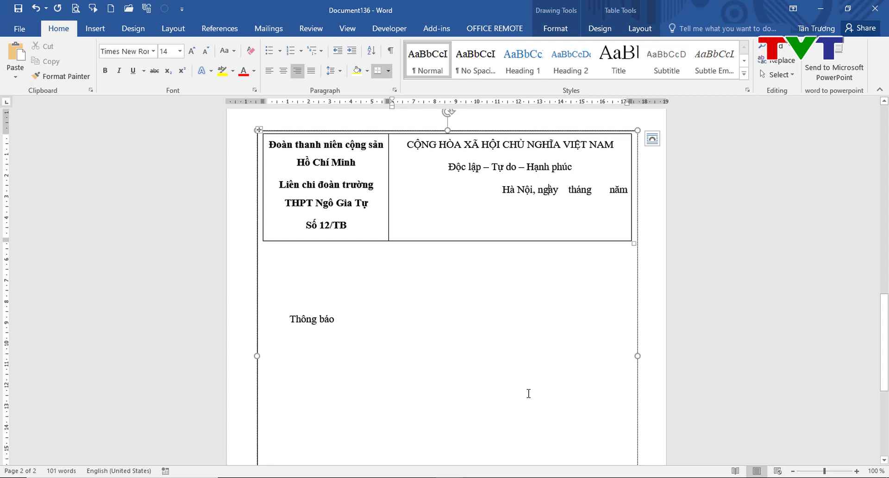
{"action": "key", "text": "alt+Tab"}
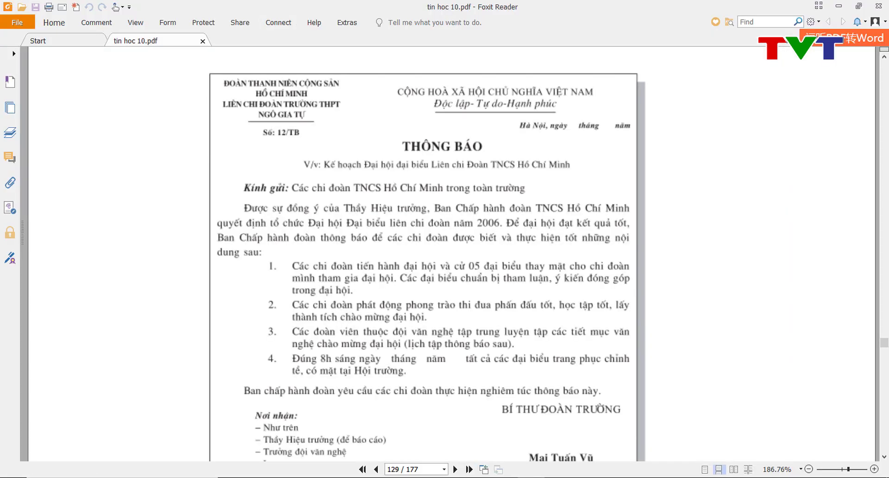
{"action": "key", "text": "alt+Tab"}
{"action": "left_click_drag", "start_coordinate": [506, 189], "coordinate": [628, 197]}
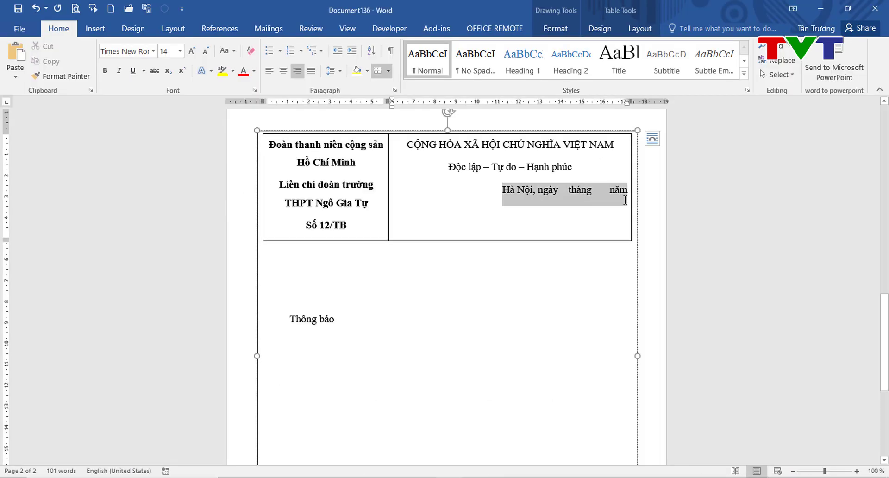
{"action": "left_click", "coordinate": [647, 180]}
{"action": "left_click", "coordinate": [633, 180]}
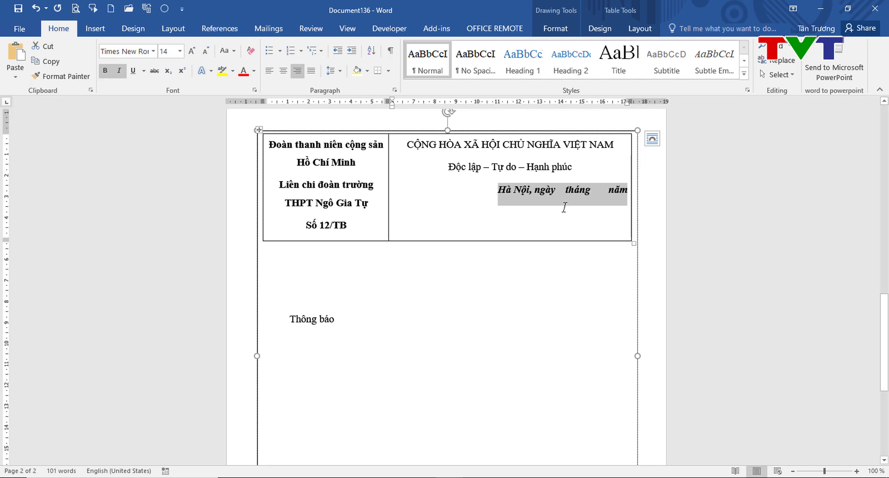
{"action": "left_click", "coordinate": [563, 189]}
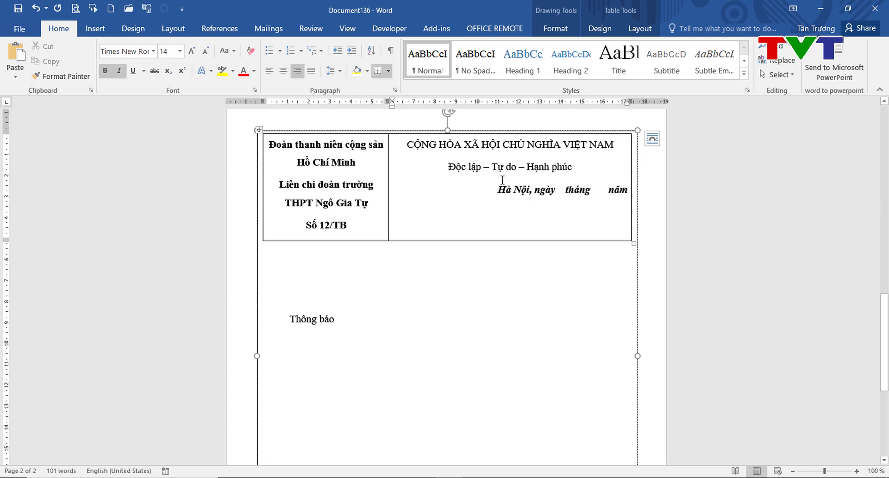
{"action": "left_click", "coordinate": [102, 31]}
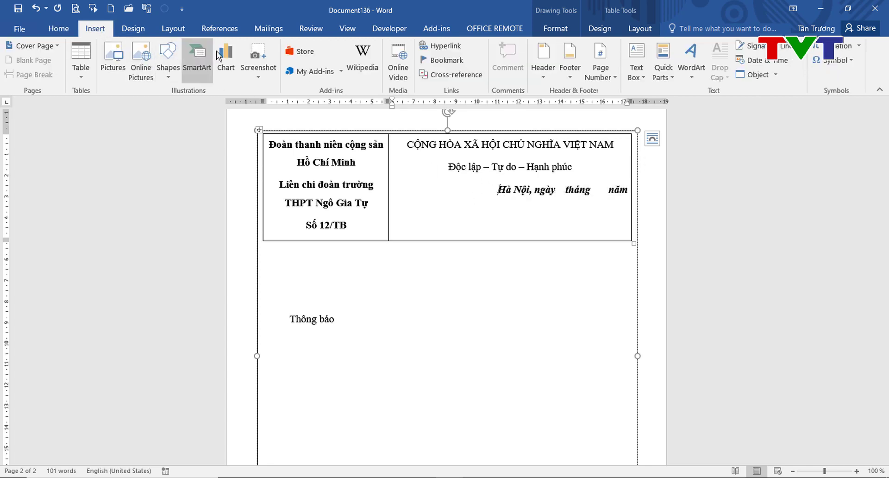
Step: Draw a short black straight line under Độc lập – Tự do – Hạnh phúc
{"action": "left_click", "coordinate": [168, 60]}
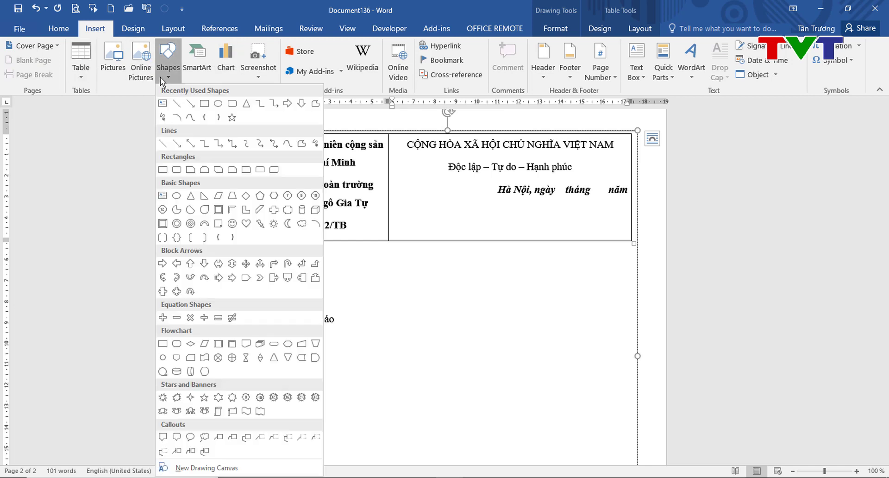
{"action": "left_click", "coordinate": [178, 107]}
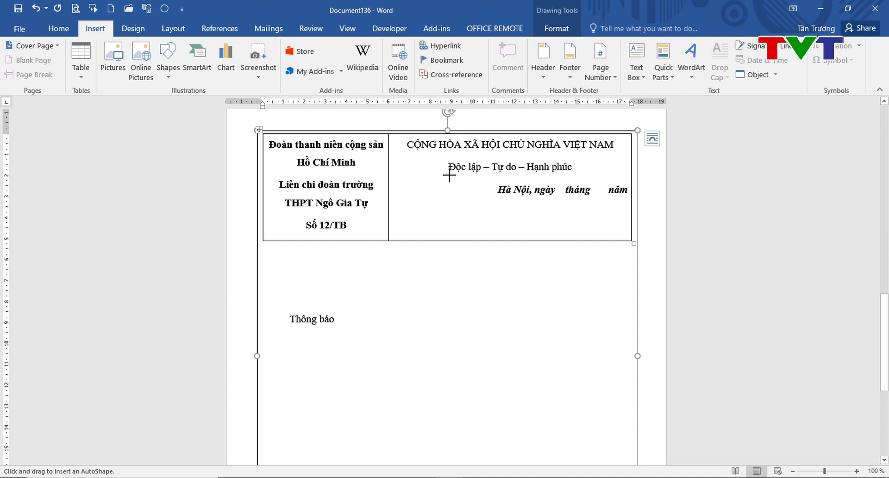
{"action": "left_click_drag", "start_coordinate": [461, 174], "coordinate": [561, 175]}
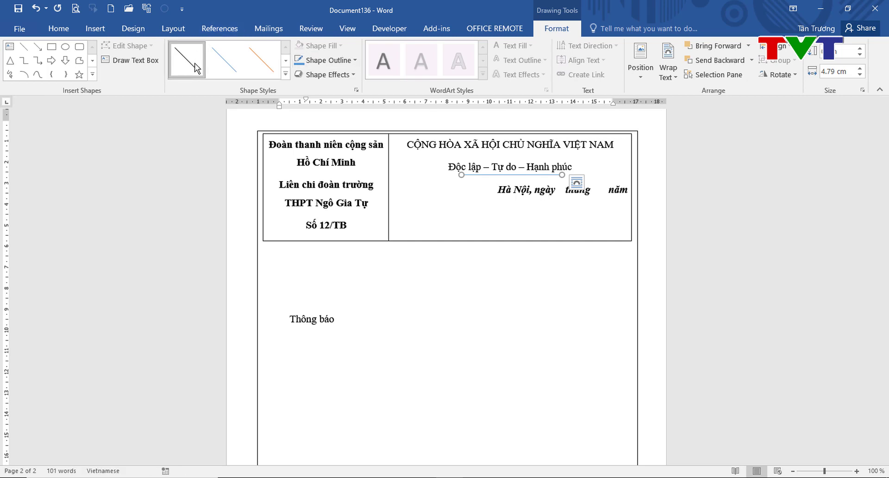
{"action": "left_click", "coordinate": [195, 68]}
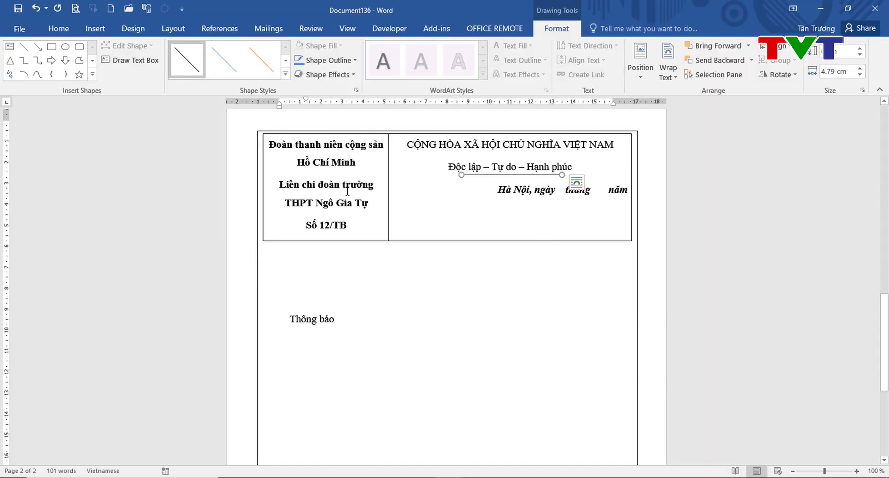
{"action": "left_click", "coordinate": [532, 451]}
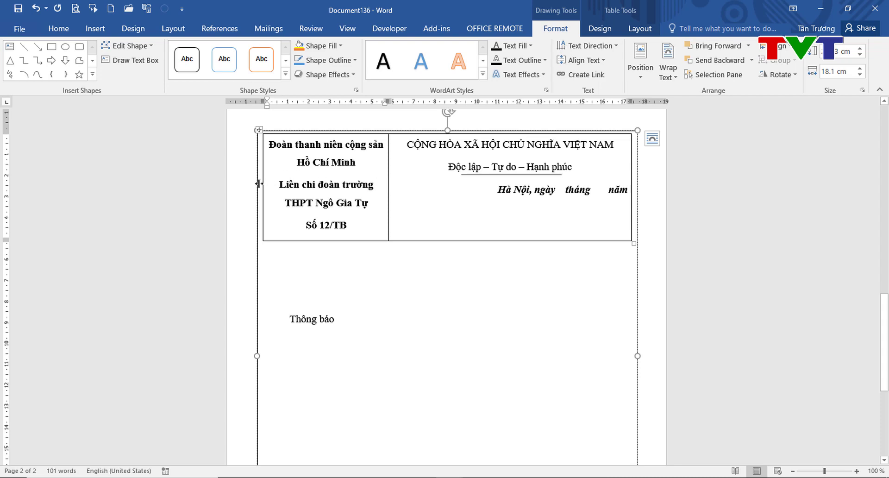
Step: Widen the header table's left column by dragging its left border
{"action": "left_click_drag", "start_coordinate": [263, 184], "coordinate": [254, 185]}
{"action": "left_click", "coordinate": [313, 207]}
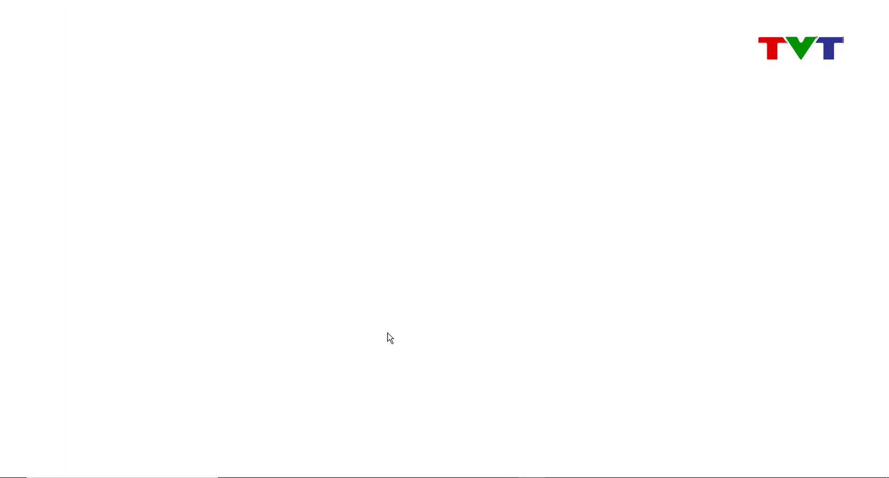
{"action": "key", "text": "alt+Tab"}
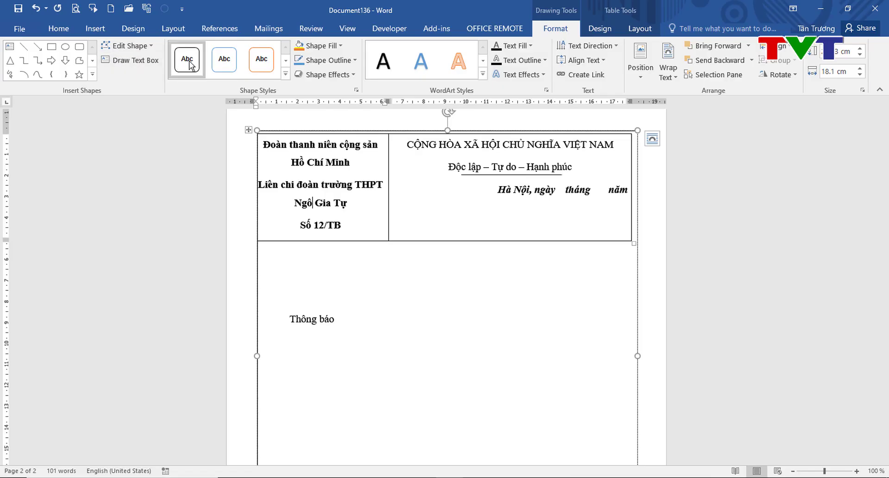
Step: Draw a short straight line under Ngô Gia Tự
{"action": "left_click", "coordinate": [86, 34]}
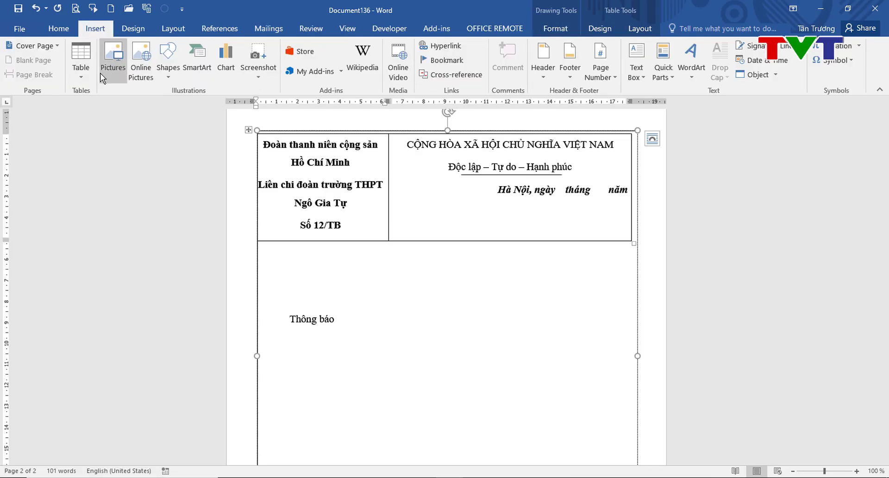
{"action": "left_click", "coordinate": [168, 65]}
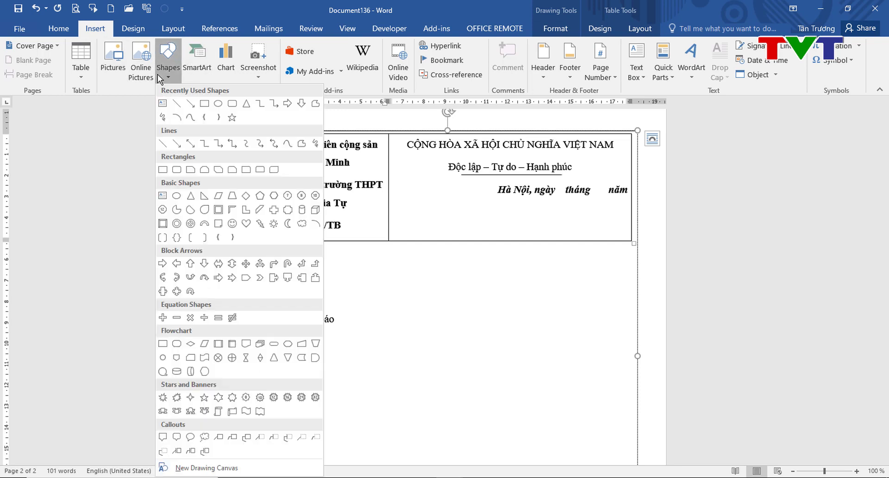
{"action": "left_click", "coordinate": [188, 102]}
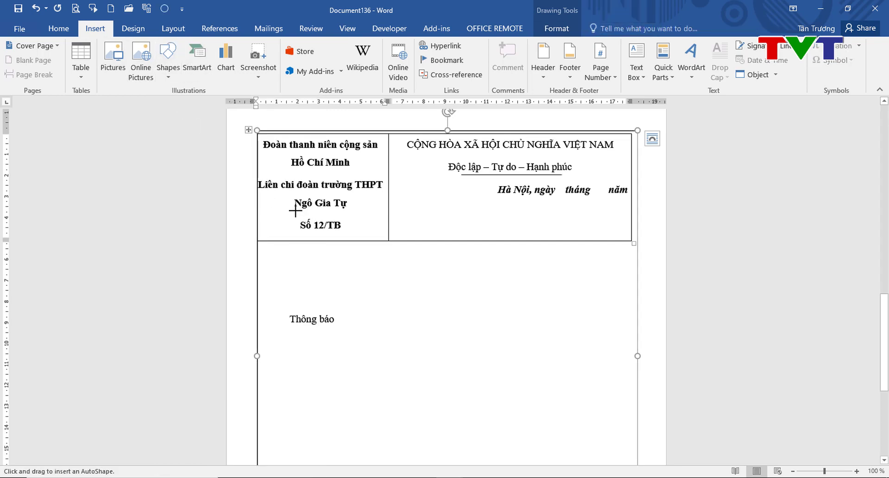
{"action": "left_click_drag", "start_coordinate": [296, 211], "coordinate": [347, 211]}
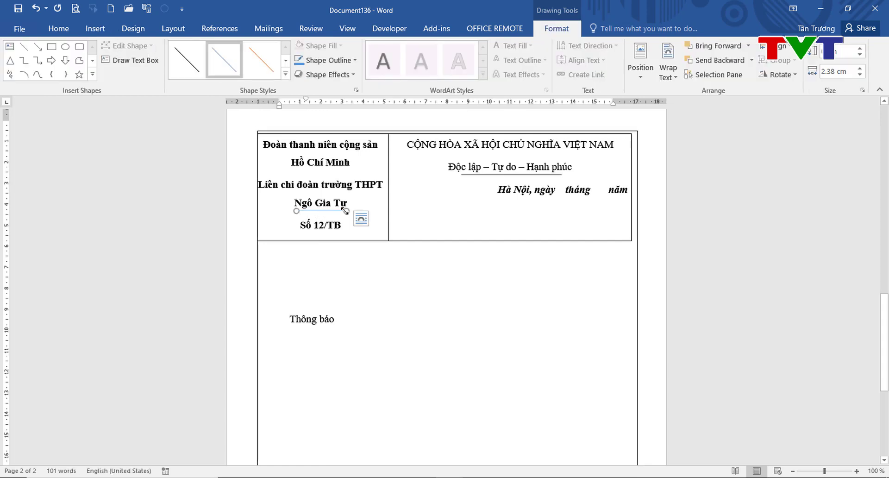
{"action": "left_click", "coordinate": [430, 208]}
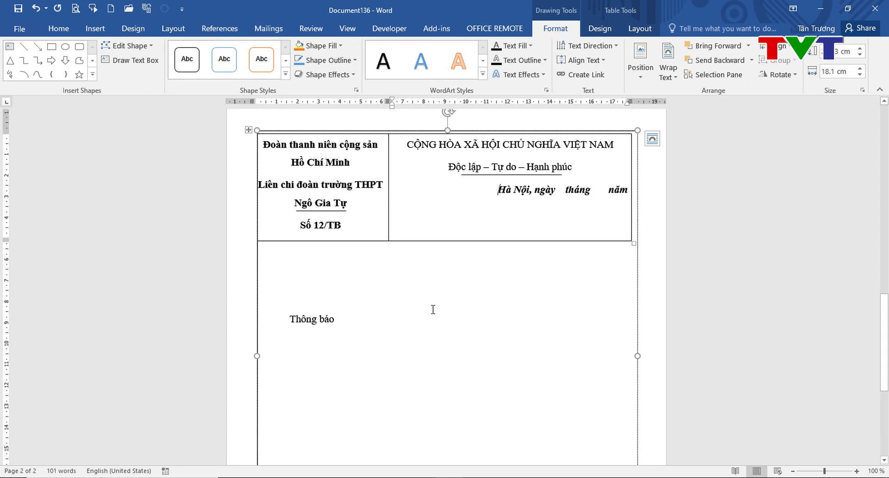
Step: Select the header table's top row so both cells are highlighted
{"action": "key", "text": "alt+Tab"}
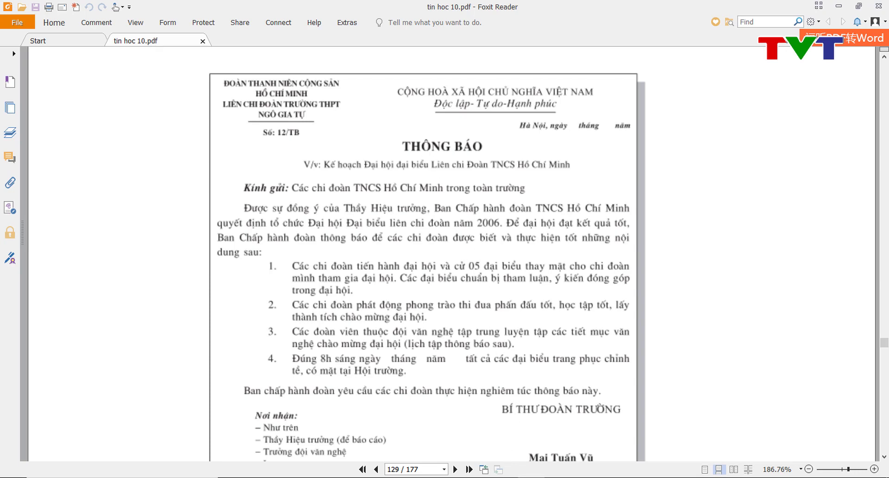
{"action": "key", "text": "alt+Tab"}
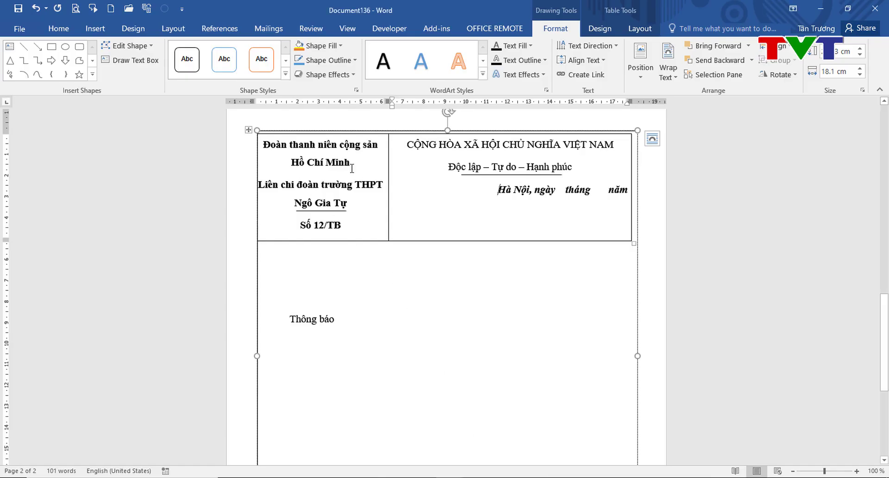
{"action": "left_click", "coordinate": [352, 168]}
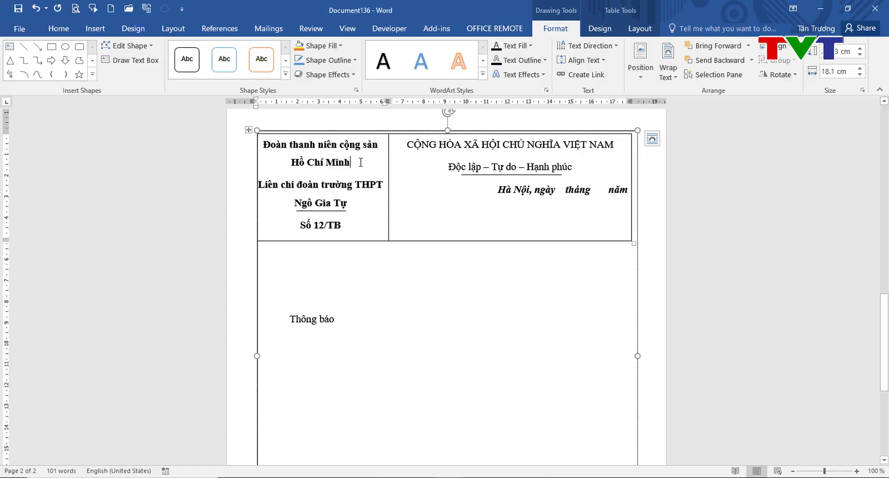
{"action": "left_click", "coordinate": [477, 193], "text": "shift"}
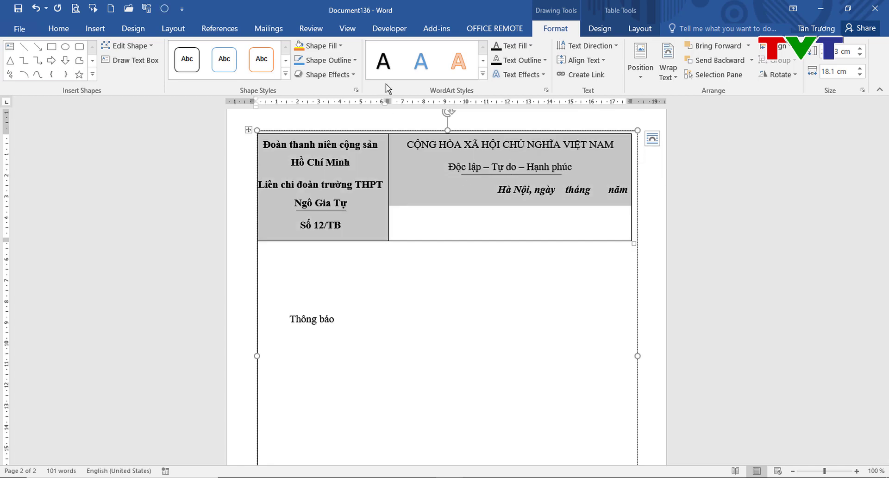
Step: Set the header table's borders to None in Borders and Shading, removing every line
{"action": "left_click", "coordinate": [92, 29]}
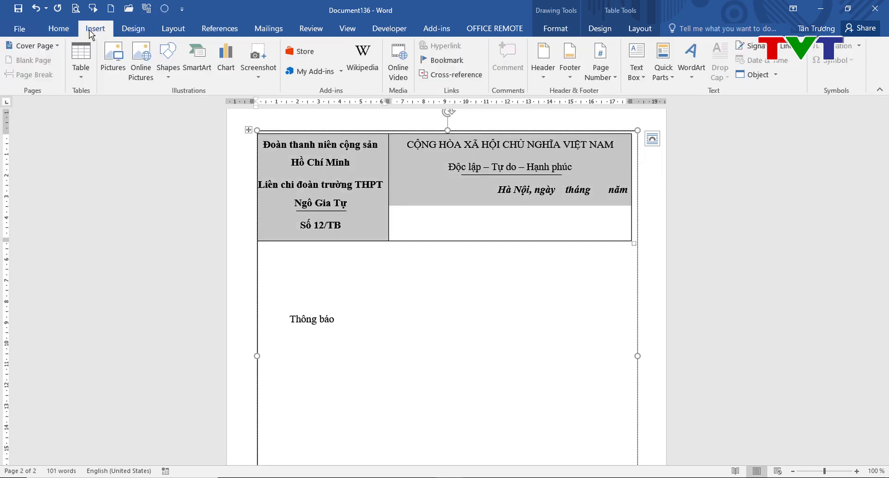
{"action": "left_click", "coordinate": [126, 32]}
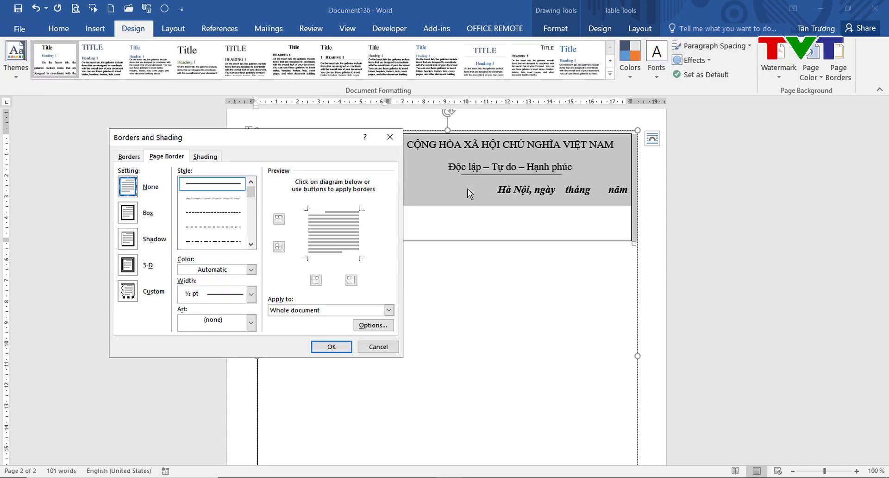
{"action": "left_click", "coordinate": [128, 157]}
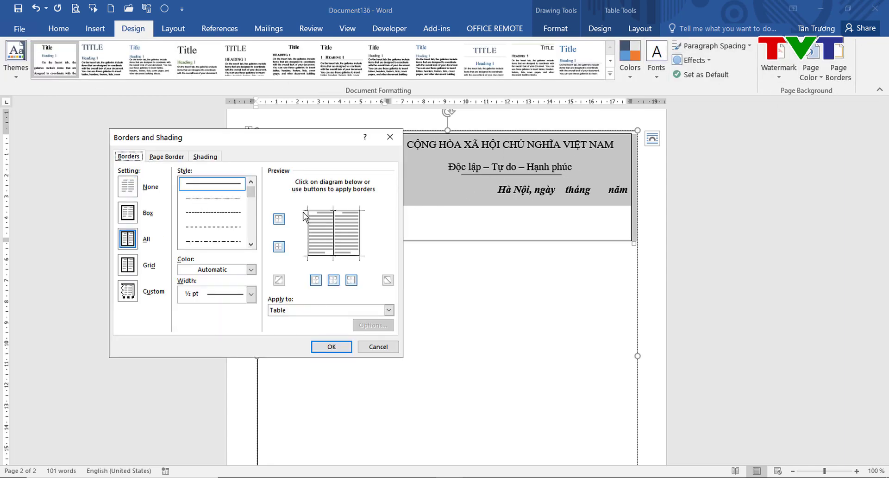
{"action": "left_click", "coordinate": [335, 227]}
{"action": "left_click", "coordinate": [330, 211]}
{"action": "left_click", "coordinate": [137, 192]}
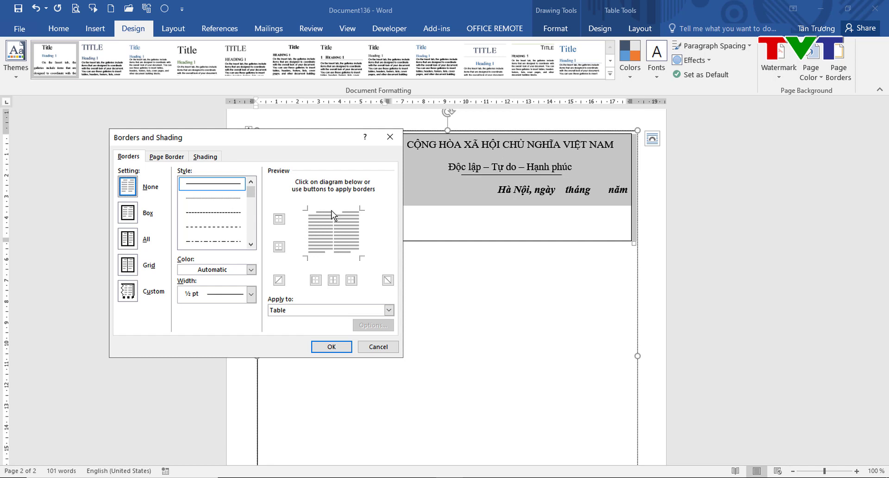
{"action": "left_click", "coordinate": [337, 347]}
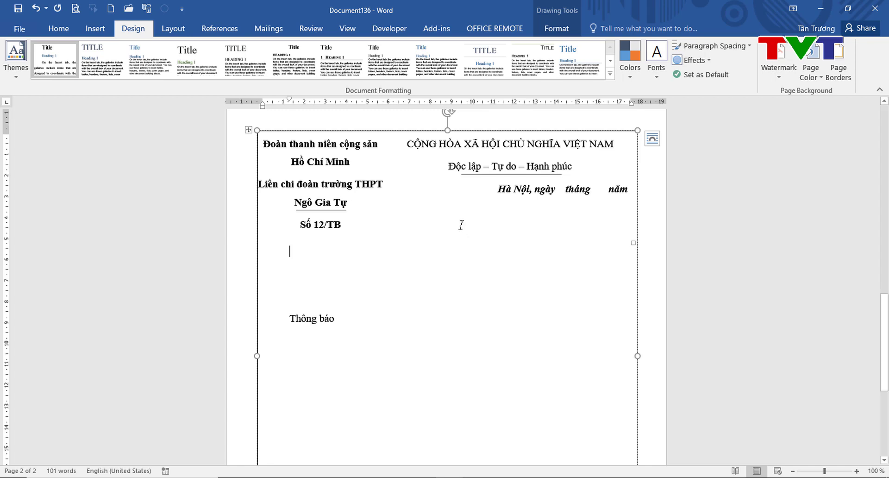
{"action": "left_click", "coordinate": [397, 187]}
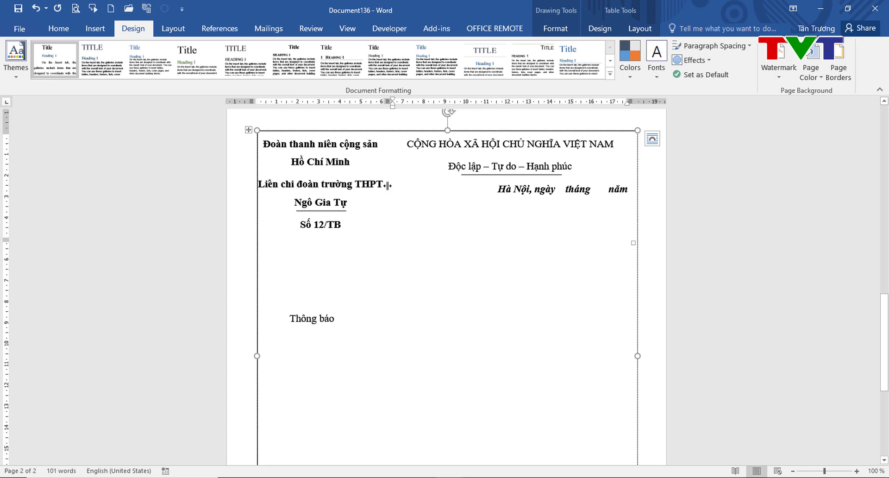
Step: Remove the indent before Thông báo and centre that line
{"action": "left_click", "coordinate": [388, 184]}
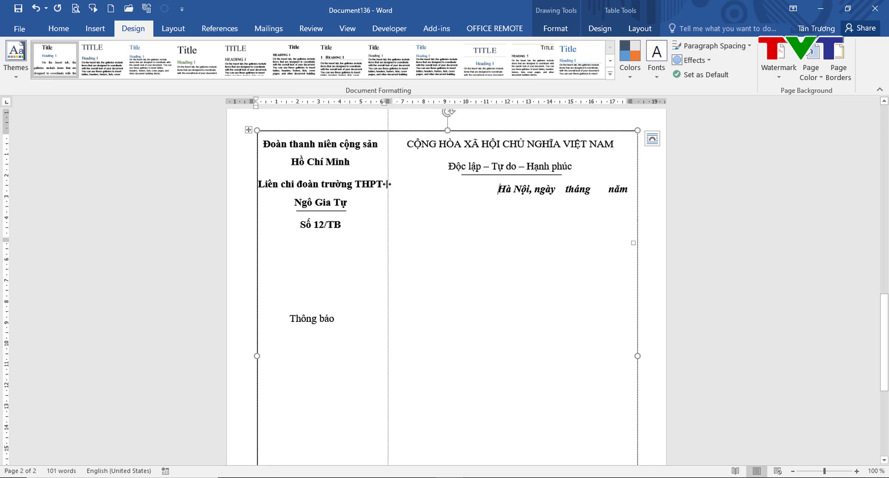
{"action": "left_click", "coordinate": [342, 308]}
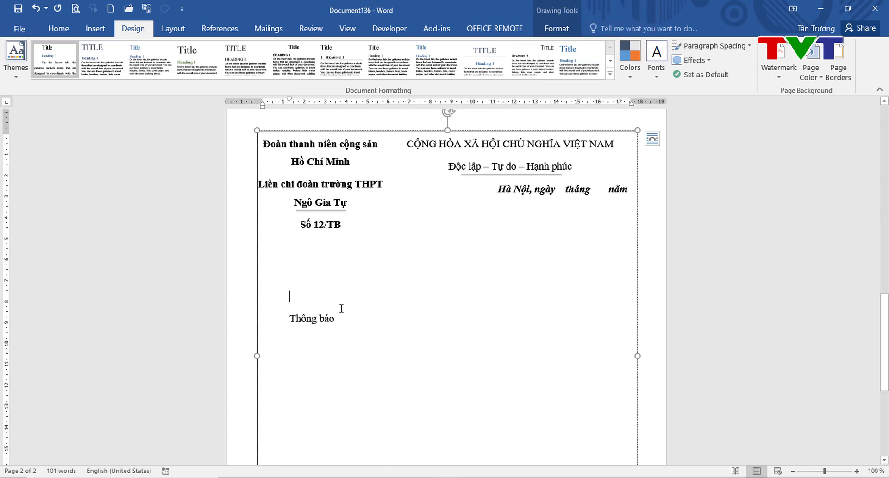
{"action": "left_click", "coordinate": [289, 319]}
{"action": "key", "text": "BackSpace"}
{"action": "key", "text": "BackSpace"}
{"action": "key", "text": "BackSpace"}
{"action": "left_click", "coordinate": [59, 28]}
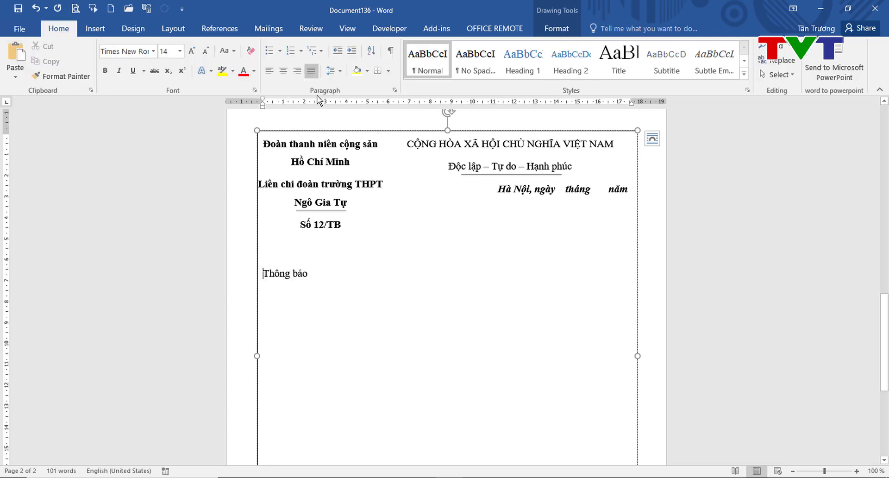
{"action": "left_click", "coordinate": [283, 71]}
Step: Paste the notice body with its four numbered points into the text box
{"action": "scroll", "coordinate": [398, 283], "scroll_direction": "down", "scroll_amount": 3}
{"action": "scroll", "coordinate": [408, 291], "scroll_direction": "down", "scroll_amount": 5}
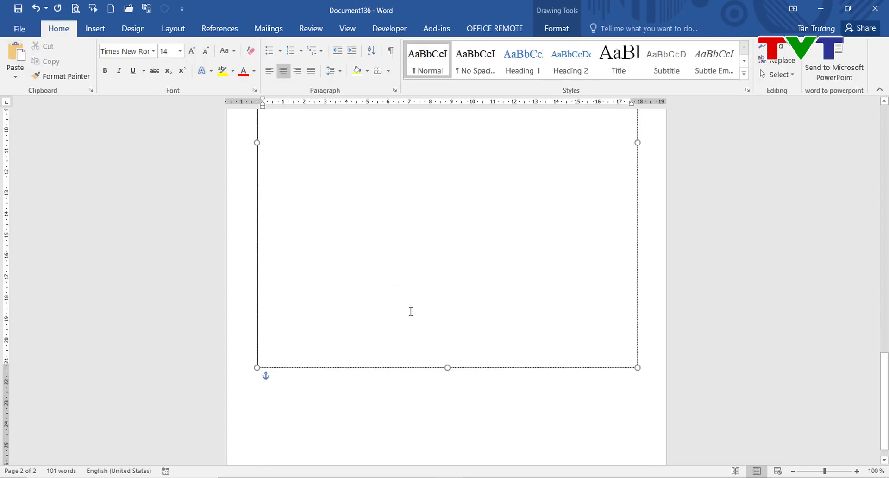
{"action": "scroll", "coordinate": [435, 320], "scroll_direction": "up", "scroll_amount": 3}
{"action": "key", "text": "ctrl+v"}
{"action": "scroll", "coordinate": [444, 278], "scroll_direction": "up", "scroll_amount": 2}
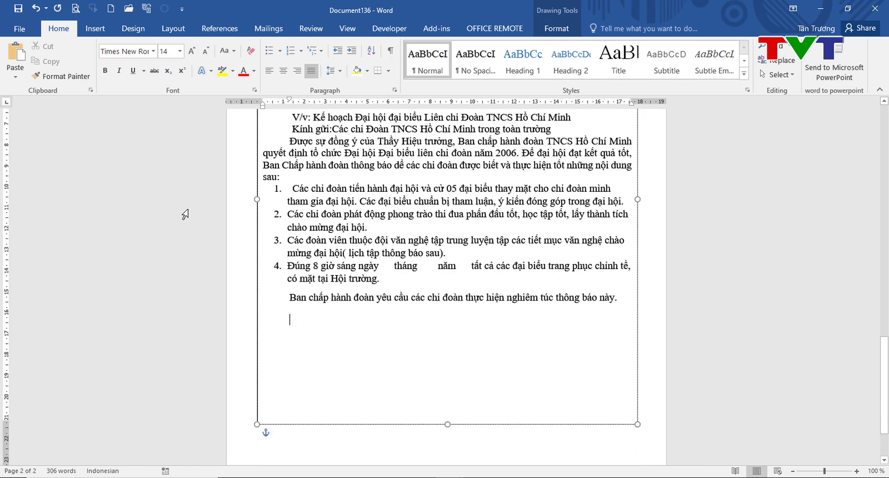
{"action": "scroll", "coordinate": [363, 371], "scroll_direction": "down", "scroll_amount": 2}
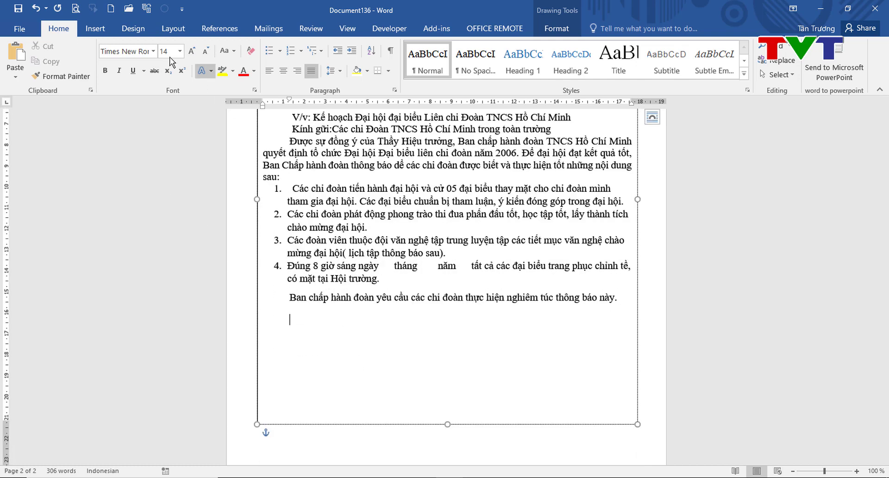
{"action": "left_click", "coordinate": [95, 28]}
Step: Insert a one-row, two-column table and type Nơi nhận and - Như trên in the left cell
{"action": "left_click", "coordinate": [87, 76]}
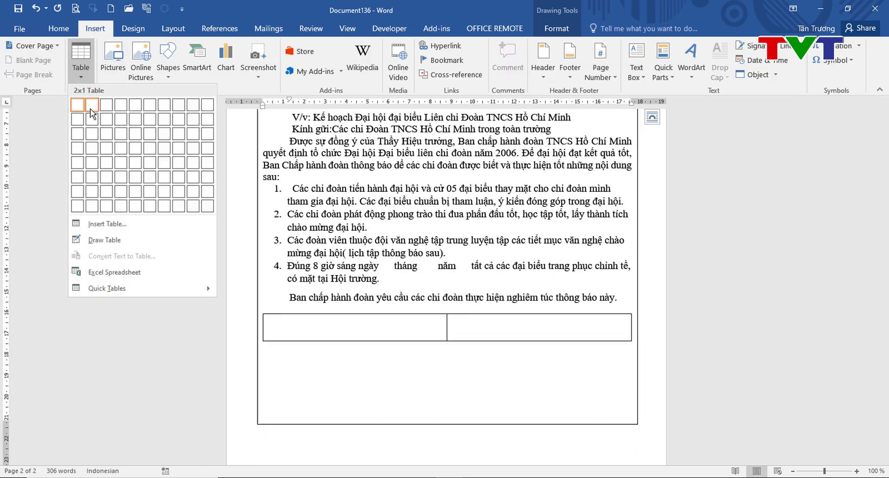
{"action": "left_click", "coordinate": [92, 104]}
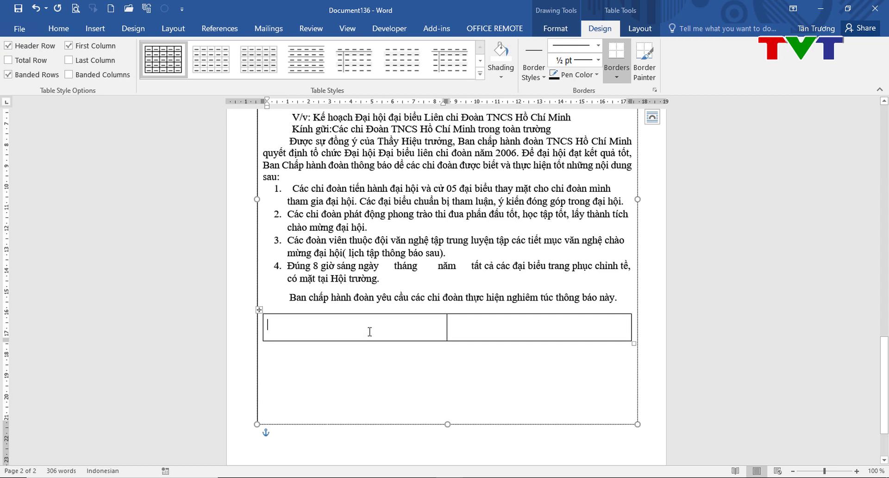
{"action": "type", "text": "Noi"}
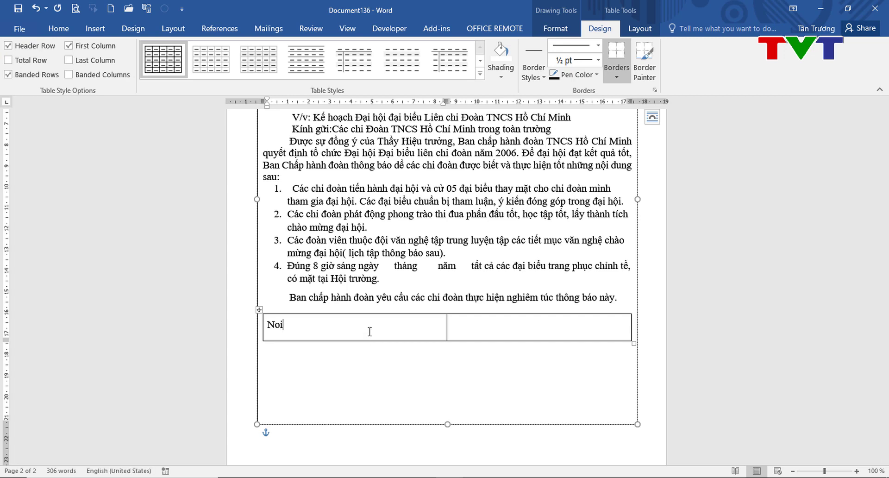
{"action": "type", "text": " nhận"}
{"action": "key", "text": "Return"}
{"action": "type", "text": "-"}
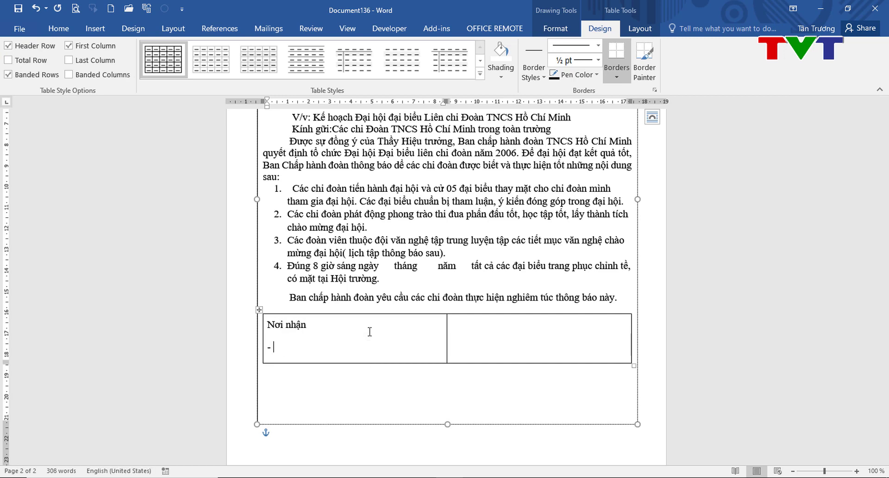
{"action": "type", "text": " Như trên"}
{"action": "key", "text": "Return"}
Step: Add the recipients Thầy hiệu trưởng, - Trưởng đoàn văn nghệ and Lưu, capitalising Thầy
{"action": "type", "text": "thầy"}
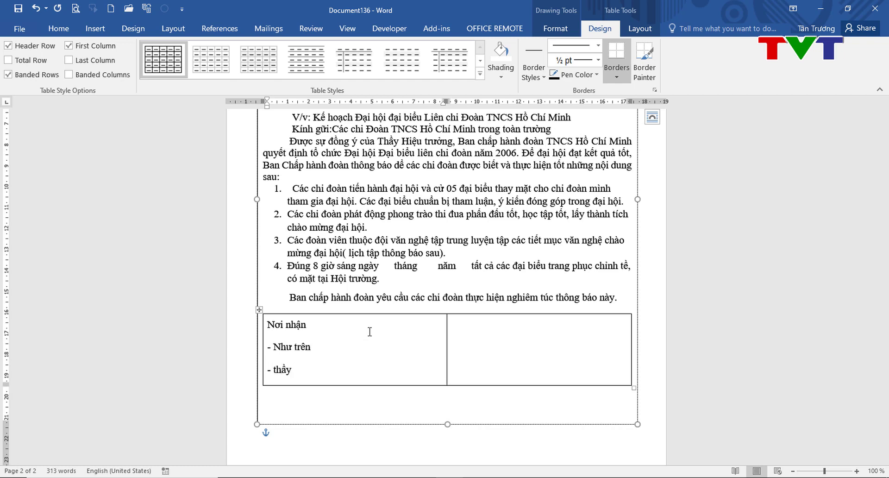
{"action": "type", "text": " hiệu trươn"}
{"action": "key", "text": "Return"}
{"action": "type", "text": "- "}
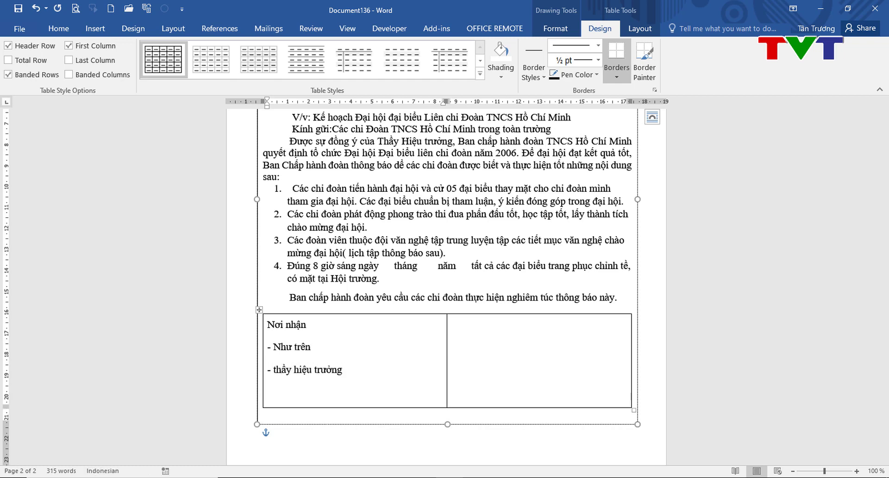
{"action": "type", "text": "Trưởng đoàn văn nghệ"}
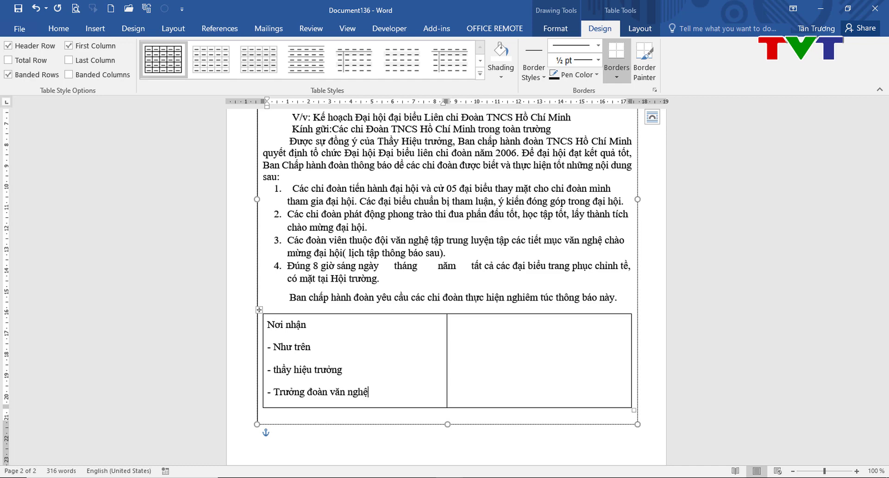
{"action": "key", "text": "Return"}
{"action": "type", "text": "- Lưu"}
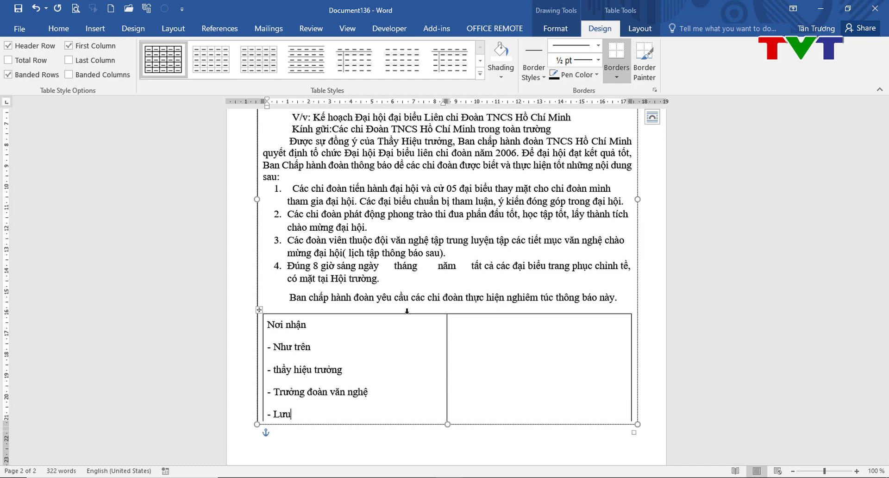
{"action": "left_click", "coordinate": [278, 369]}
{"action": "key", "text": "BackSpace"}
{"action": "type", "text": "T"}
Step: Type Bí thư đoàn trường and the secretary's name in the right cell
{"action": "left_click", "coordinate": [556, 363]}
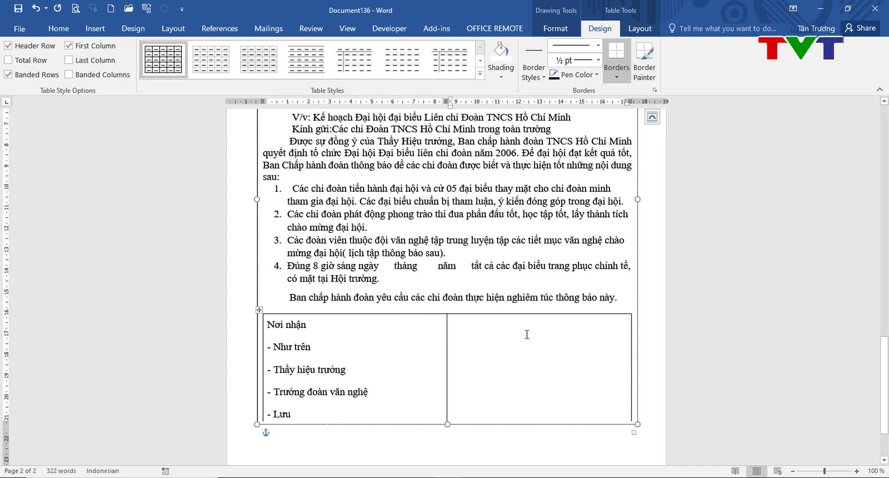
{"action": "type", "text": "Bí thư đ"}
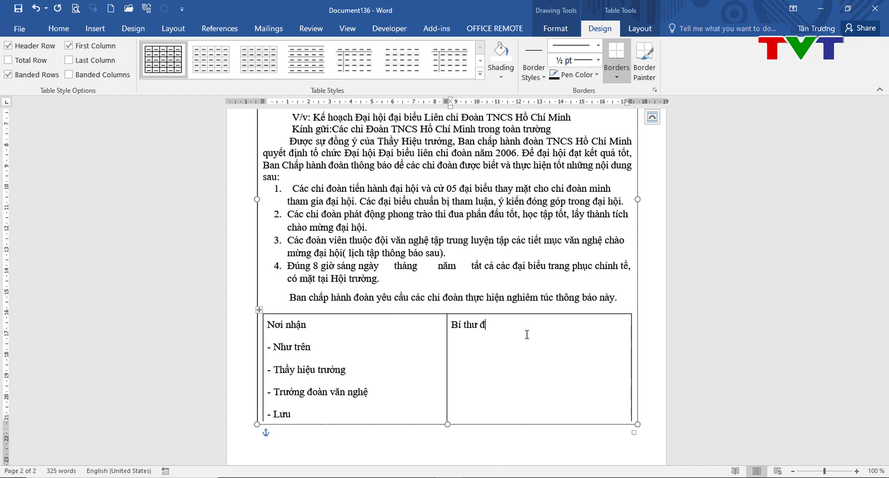
{"action": "type", "text": "aon trường"}
{"action": "key", "text": "Return"}
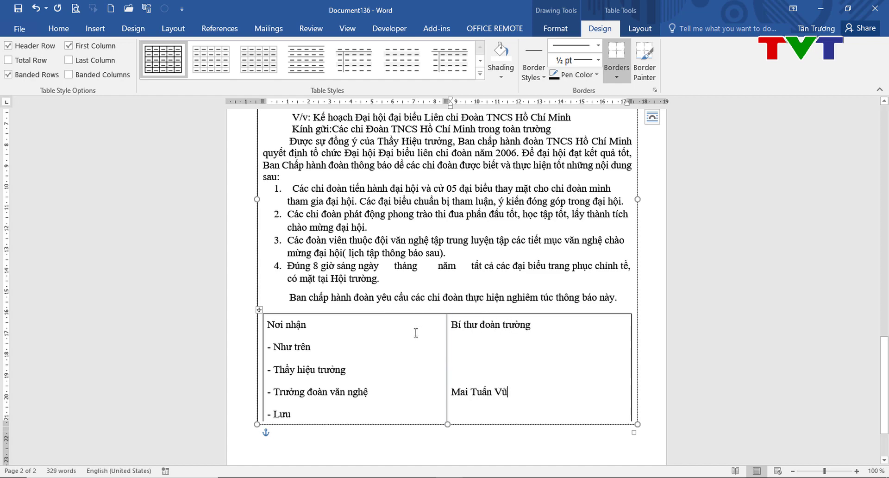
{"action": "triple_click", "coordinate": [287, 326]}
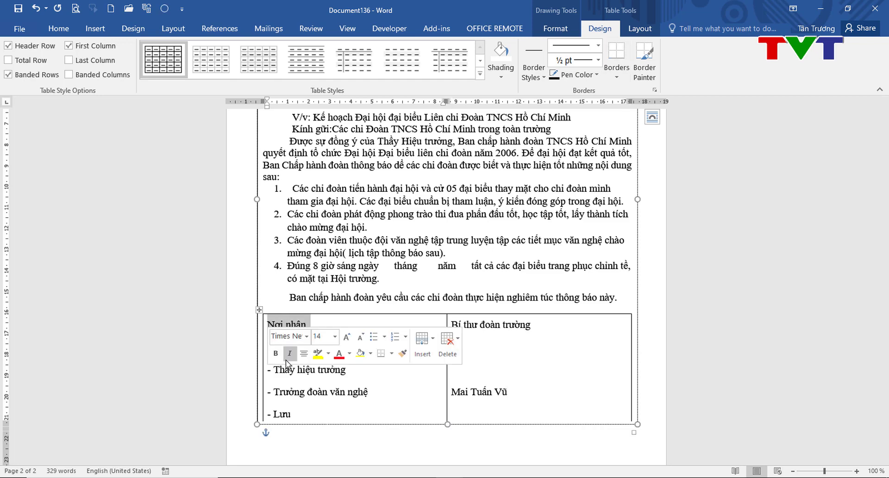
Step: Make the THÔNG BÁO title line bold
{"action": "left_click", "coordinate": [275, 206]}
{"action": "scroll", "coordinate": [321, 233], "scroll_direction": "up", "scroll_amount": 3}
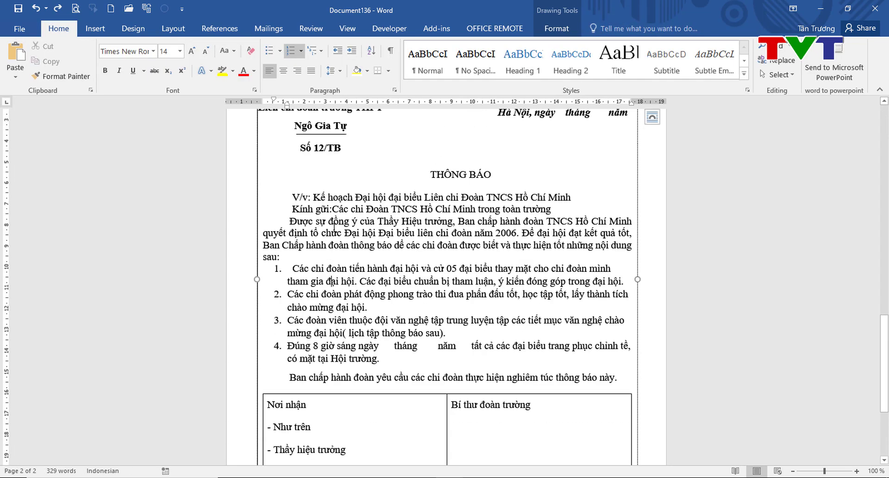
{"action": "scroll", "coordinate": [410, 227], "scroll_direction": "up", "scroll_amount": 1}
{"action": "triple_click", "coordinate": [430, 204]}
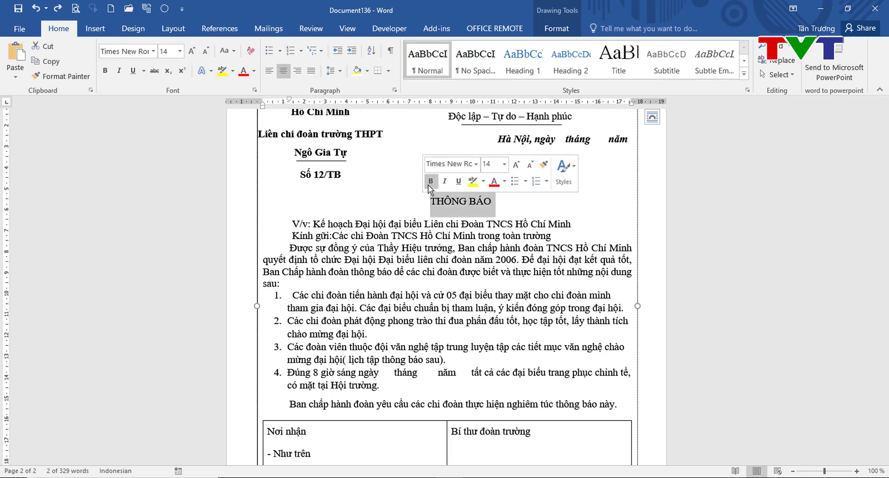
{"action": "key", "text": "ctrl+b"}
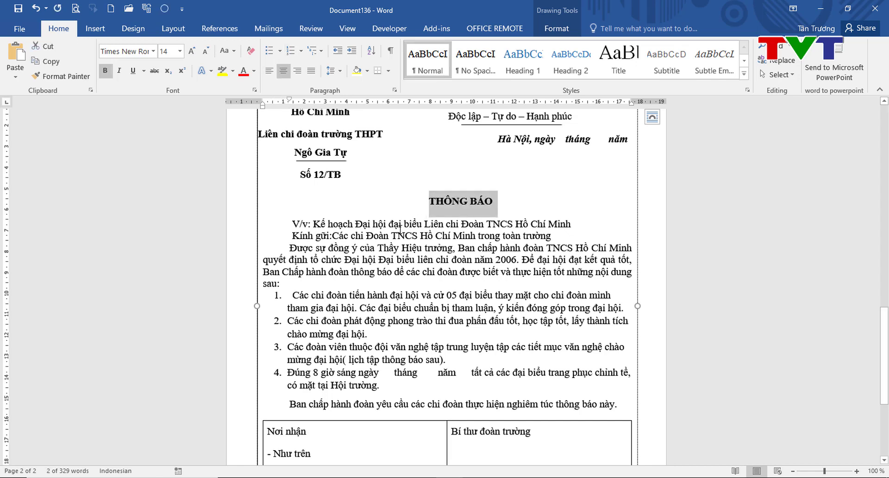
{"action": "left_click", "coordinate": [283, 229]}
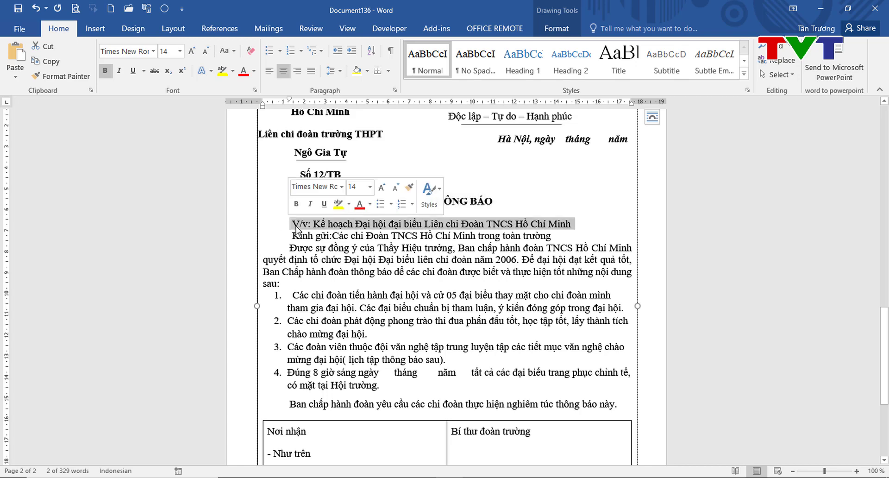
Step: Set the title paragraph to 0 pt spacing before and after with single line spacing
{"action": "left_click", "coordinate": [468, 201]}
{"action": "left_click", "coordinate": [394, 90]}
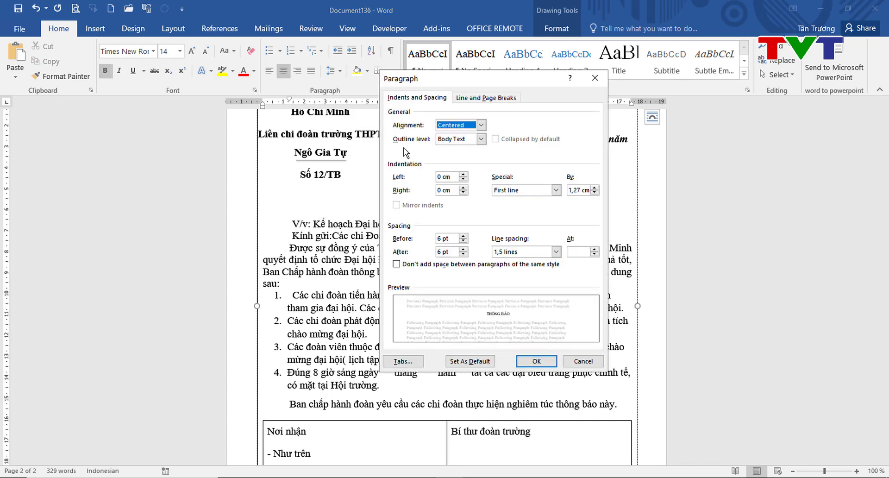
{"action": "left_click", "coordinate": [463, 240]}
{"action": "left_click", "coordinate": [463, 254]}
{"action": "left_click", "coordinate": [557, 252]}
{"action": "left_click", "coordinate": [543, 277]}
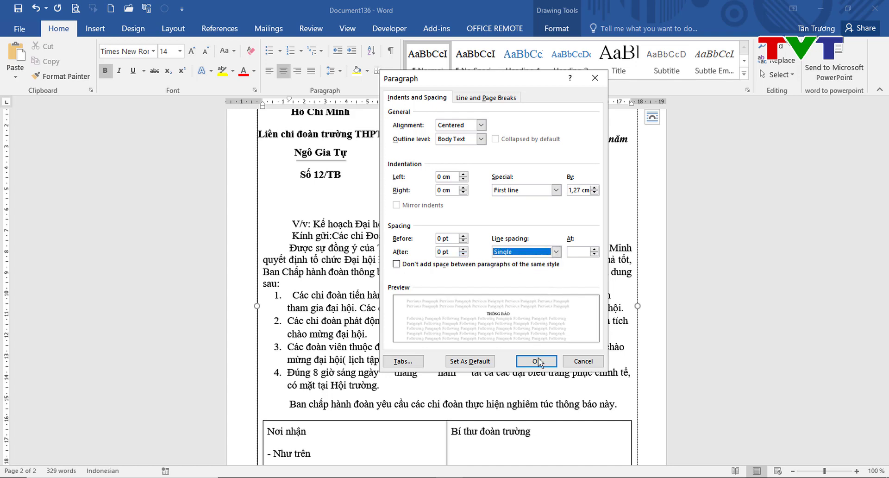
{"action": "left_click", "coordinate": [536, 361]}
{"action": "left_click", "coordinate": [575, 211]}
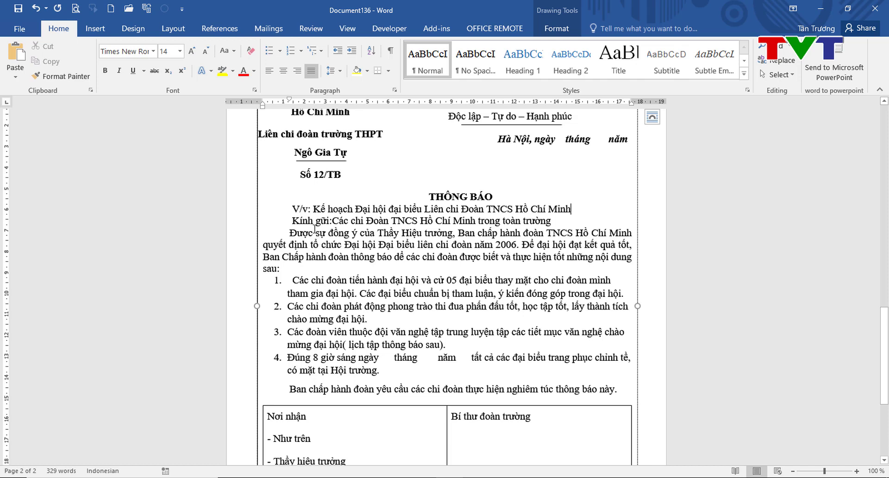
Step: Add a blank line after the V/v subject line and centre the subject line
{"action": "left_click", "coordinate": [299, 208]}
{"action": "key", "text": "Return"}
{"action": "key", "text": "Right"}
{"action": "key", "text": "Right"}
{"action": "key", "text": "Right"}
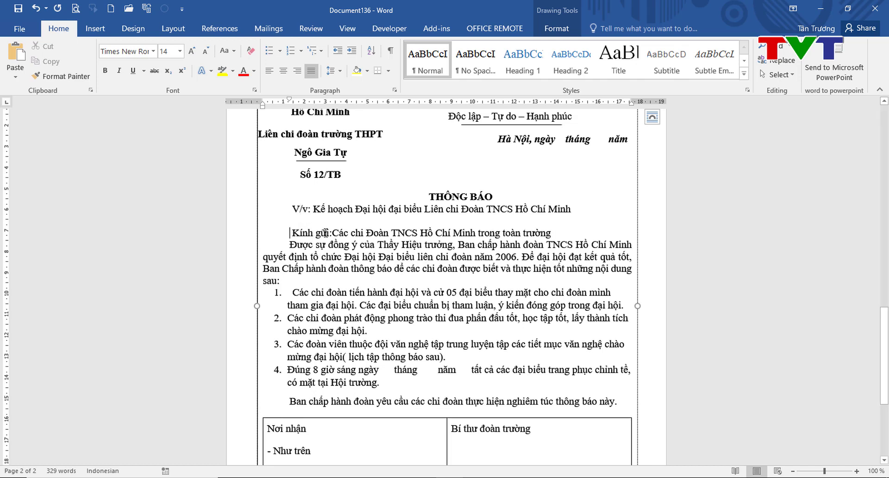
{"action": "key", "text": "Right"}
{"action": "left_click_drag", "start_coordinate": [299, 211], "coordinate": [383, 224]}
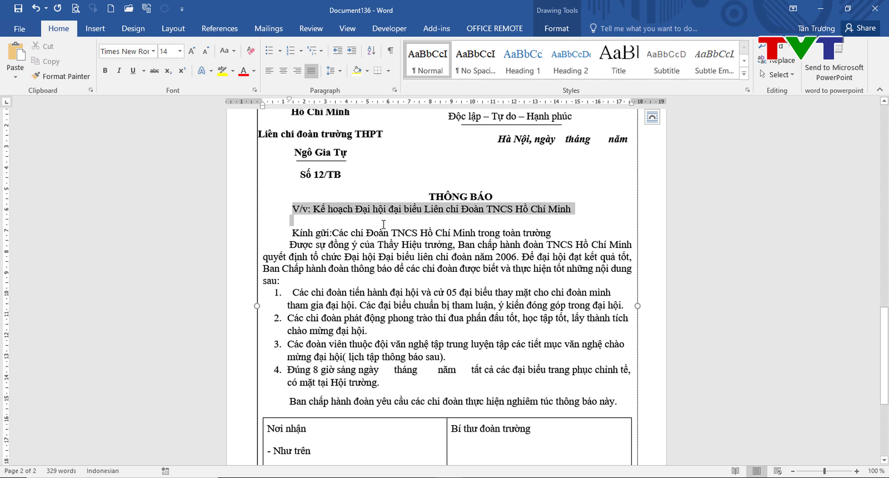
{"action": "left_click_drag", "start_coordinate": [461, 218], "coordinate": [486, 209]}
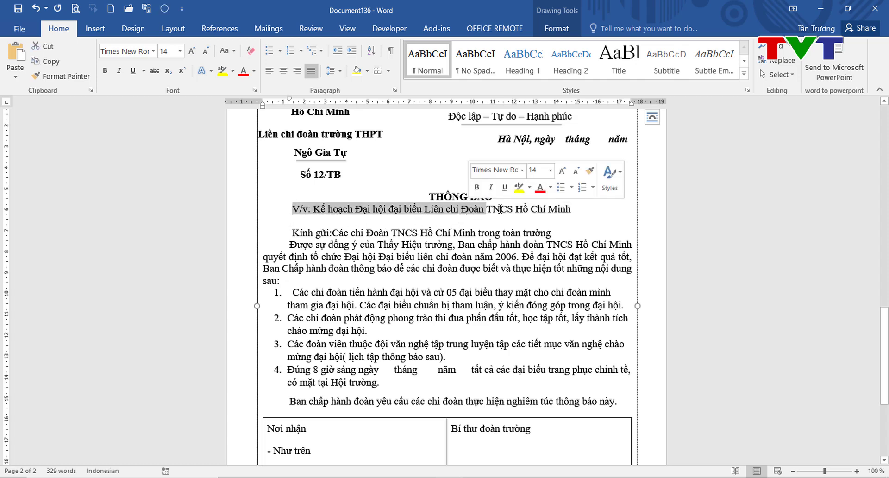
{"action": "left_click", "coordinate": [283, 70]}
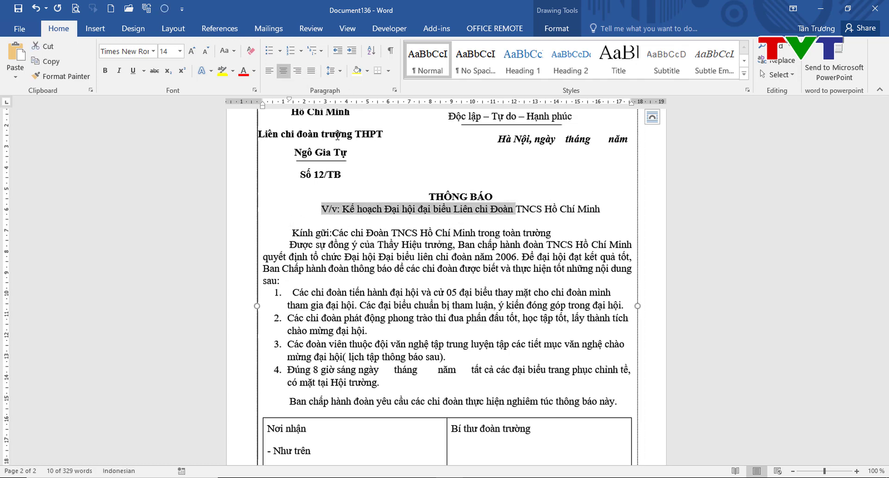
{"action": "left_click", "coordinate": [290, 221]}
Step: Give the Kính gửi line and opening paragraph 6 pt spacing before and after
{"action": "left_click_drag", "start_coordinate": [292, 233], "coordinate": [313, 245]}
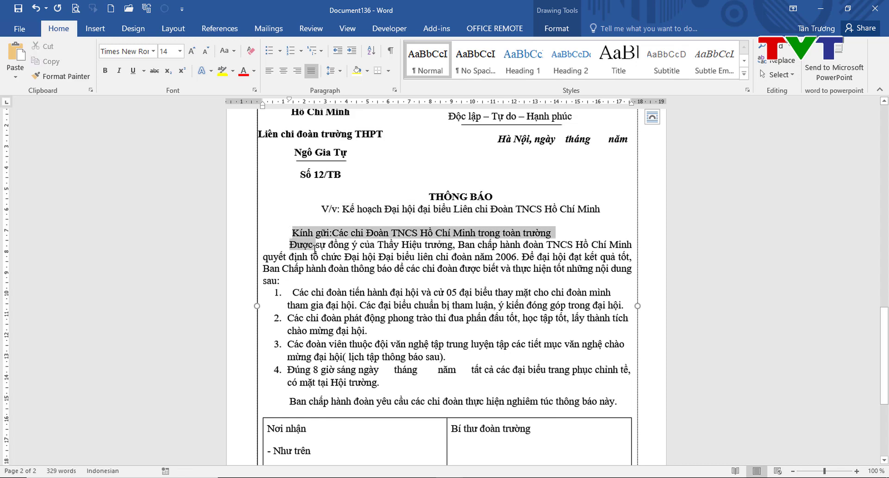
{"action": "left_click", "coordinate": [313, 245]}
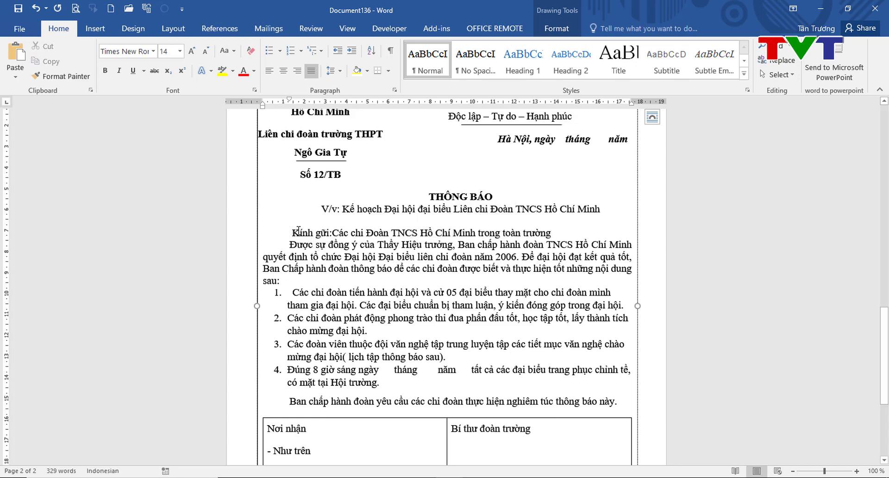
{"action": "left_click_drag", "start_coordinate": [292, 233], "coordinate": [322, 297]}
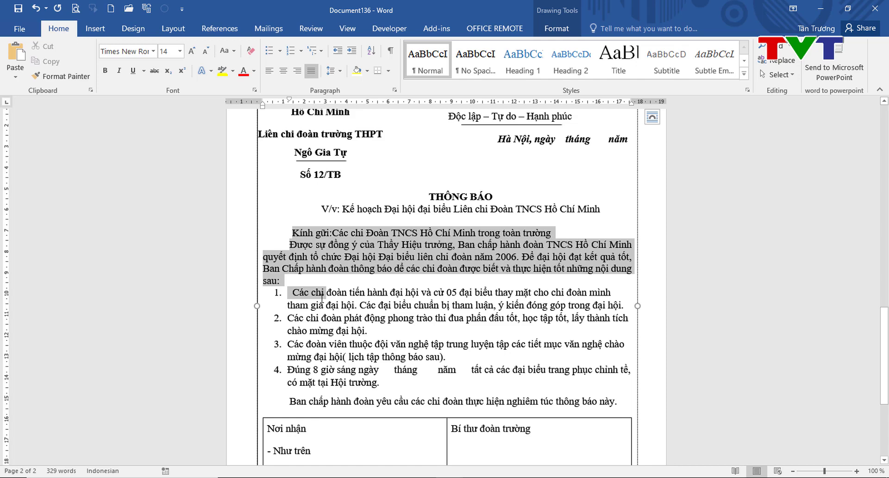
{"action": "left_click_drag", "start_coordinate": [322, 297], "coordinate": [321, 256]}
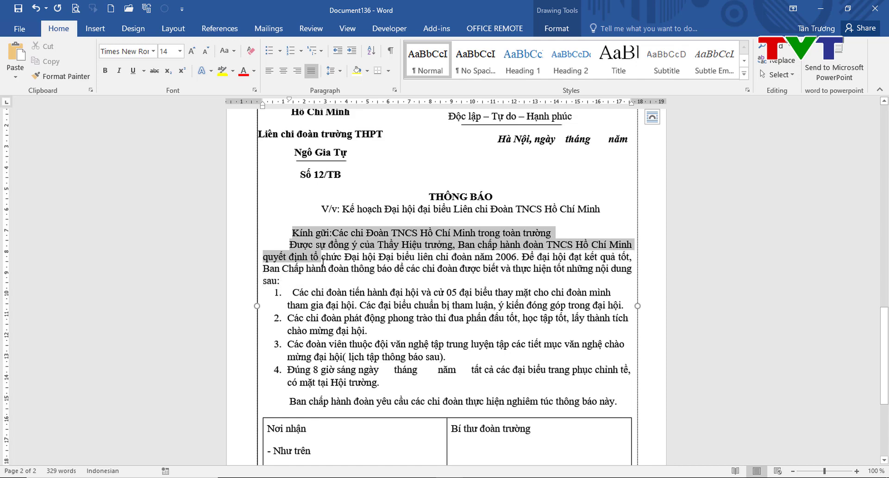
{"action": "left_click", "coordinate": [395, 90]}
{"action": "left_click", "coordinate": [557, 190]}
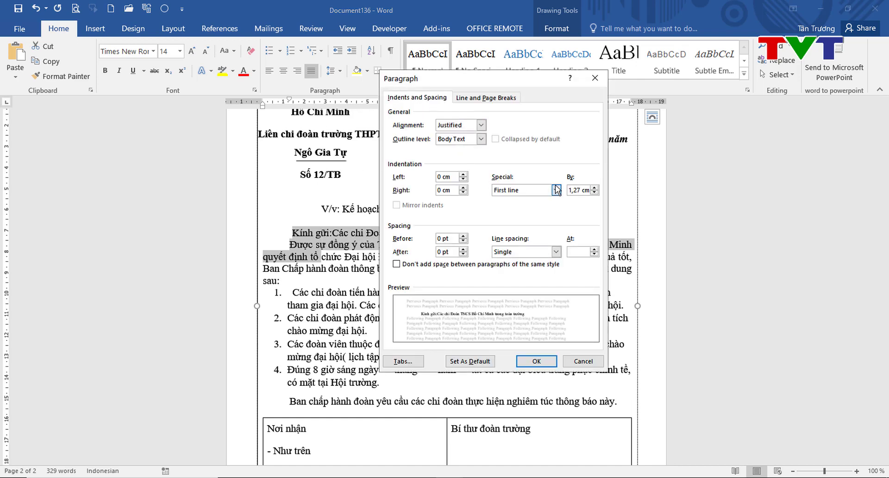
{"action": "left_click", "coordinate": [463, 236]}
{"action": "left_click", "coordinate": [464, 249]}
{"action": "left_click", "coordinate": [536, 362]}
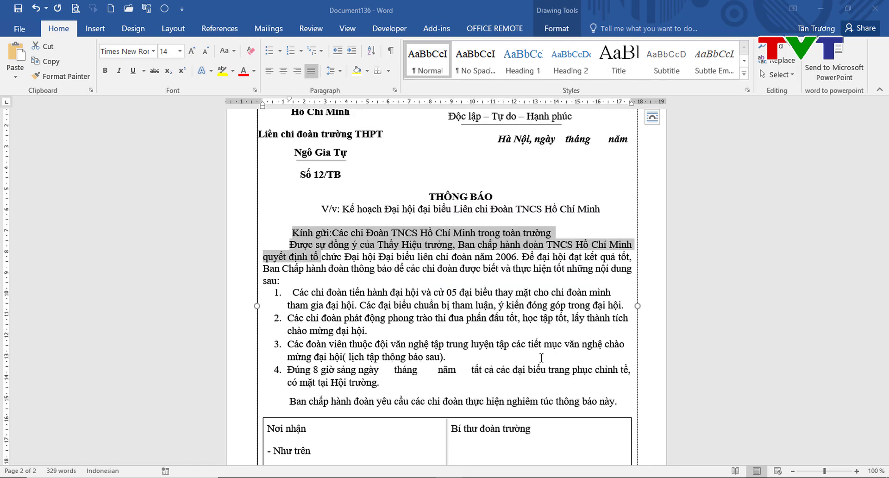
{"action": "left_click", "coordinate": [361, 283]}
{"action": "scroll", "coordinate": [361, 284], "scroll_direction": "down", "scroll_amount": 1}
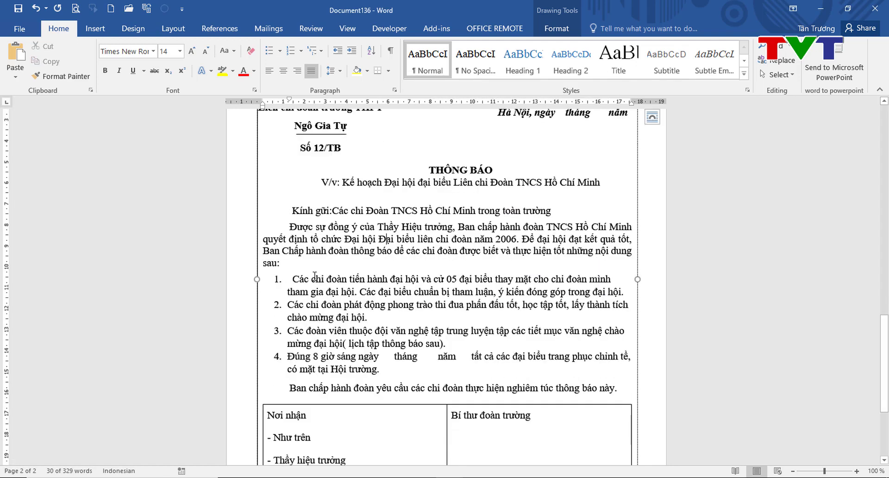
Step: Select all four list items and reapply their numbering
{"action": "left_click_drag", "start_coordinate": [288, 295], "coordinate": [290, 275]}
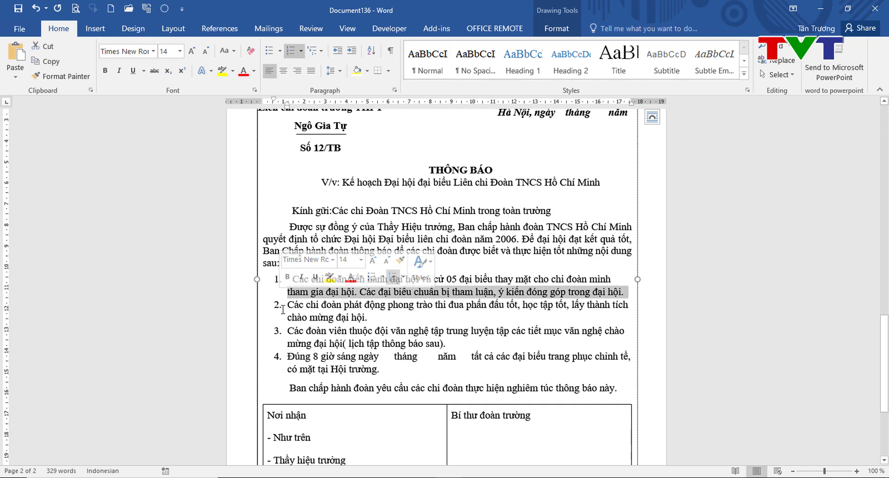
{"action": "left_click", "coordinate": [287, 284]}
{"action": "left_click", "coordinate": [278, 279]}
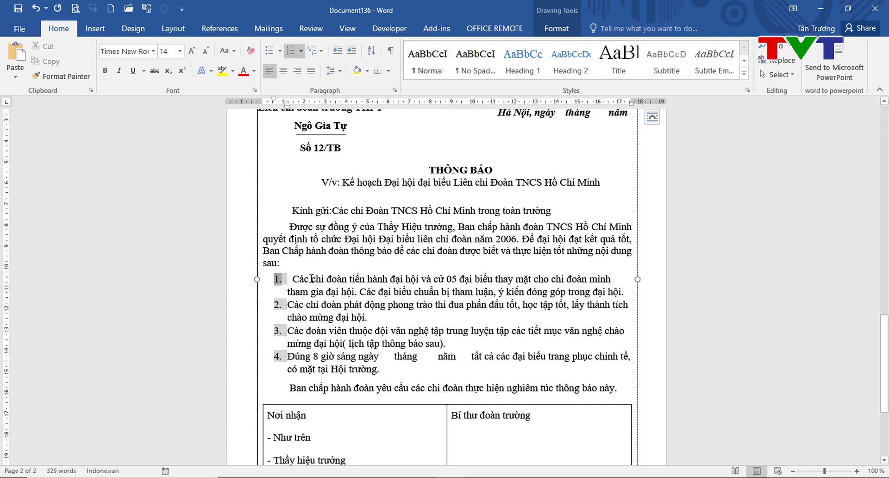
{"action": "left_click_drag", "start_coordinate": [311, 280], "coordinate": [378, 376]}
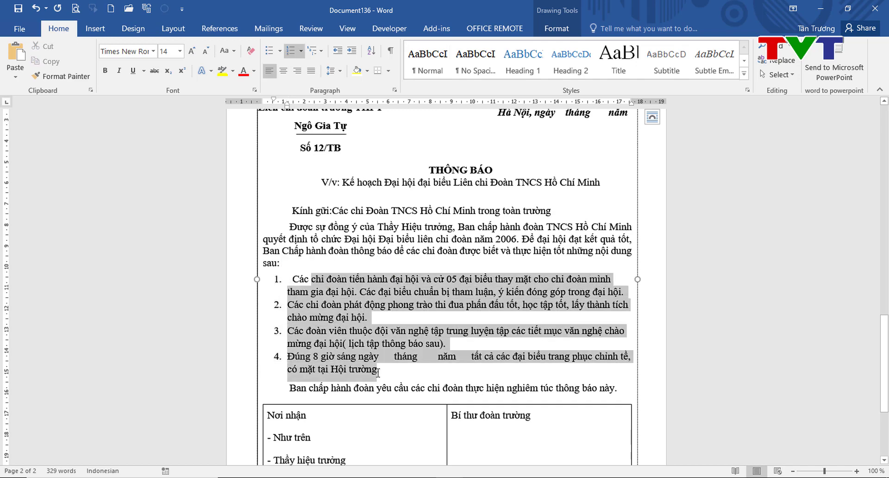
{"action": "left_click", "coordinate": [291, 52]}
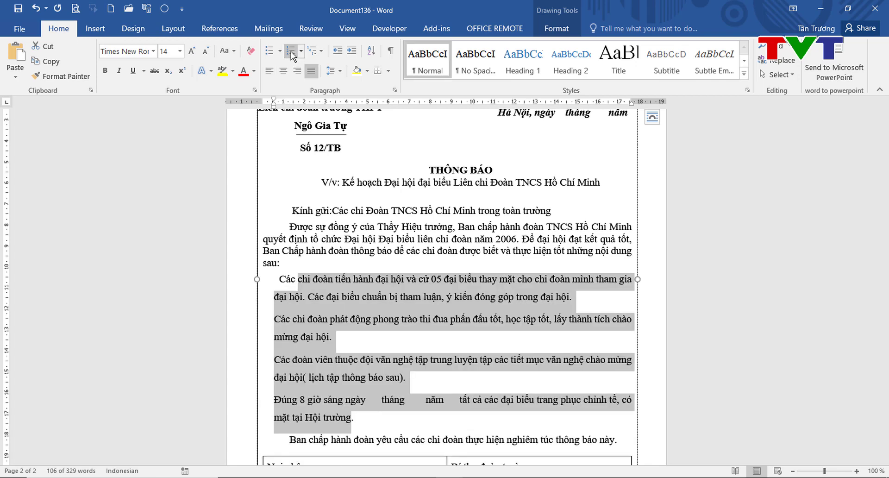
{"action": "left_click", "coordinate": [290, 52]}
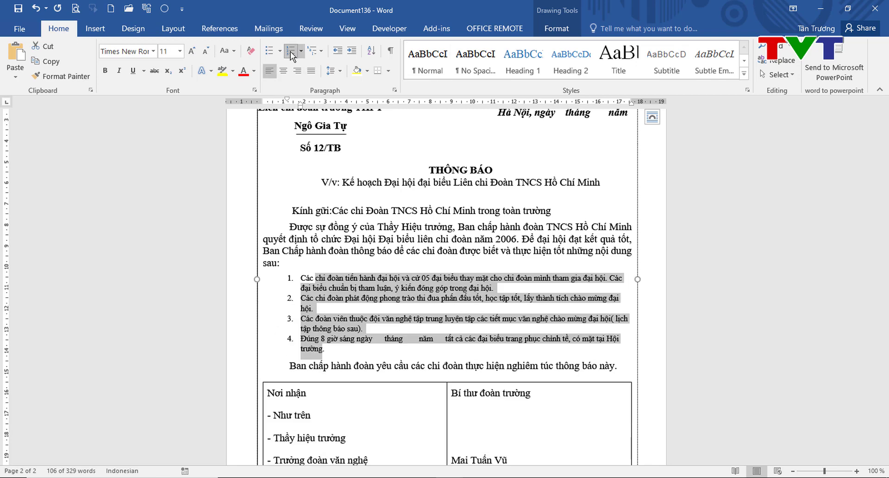
{"action": "left_click", "coordinate": [291, 51]}
{"action": "left_click", "coordinate": [291, 51]}
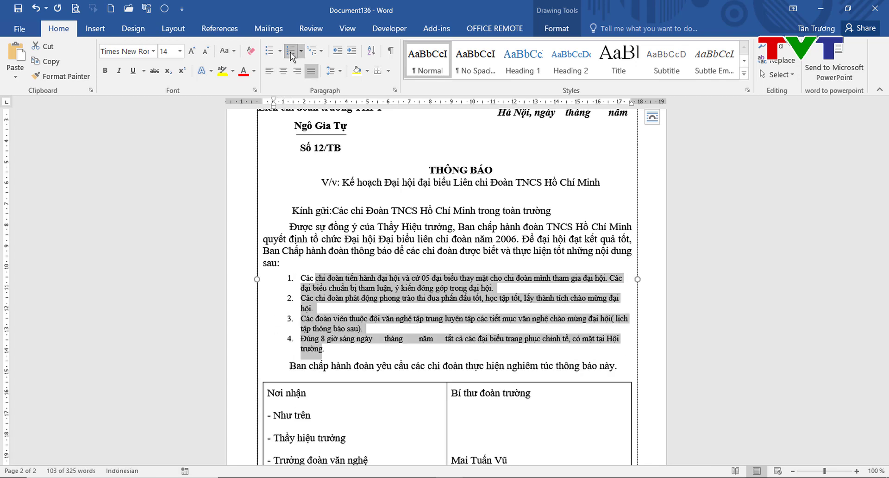
Step: Set the list text to 14 pt with 6 pt spacing before each item
{"action": "left_click", "coordinate": [182, 51]}
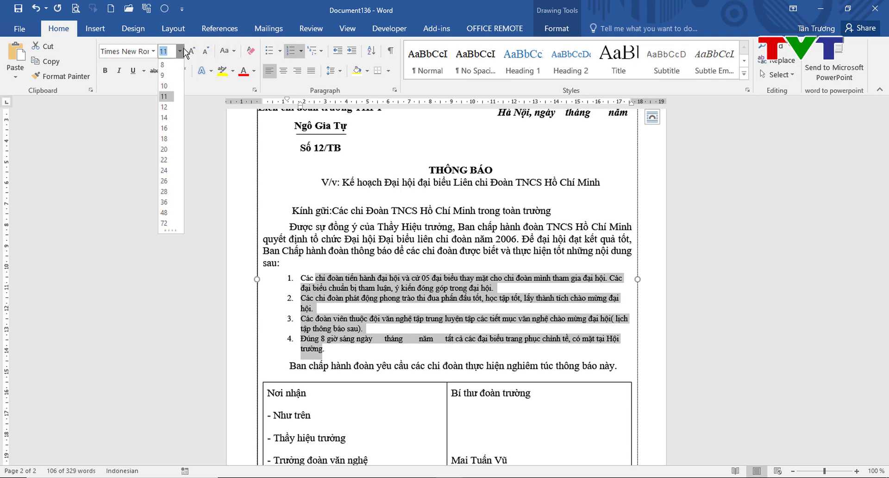
{"action": "left_click", "coordinate": [164, 117]}
{"action": "left_click", "coordinate": [394, 90]}
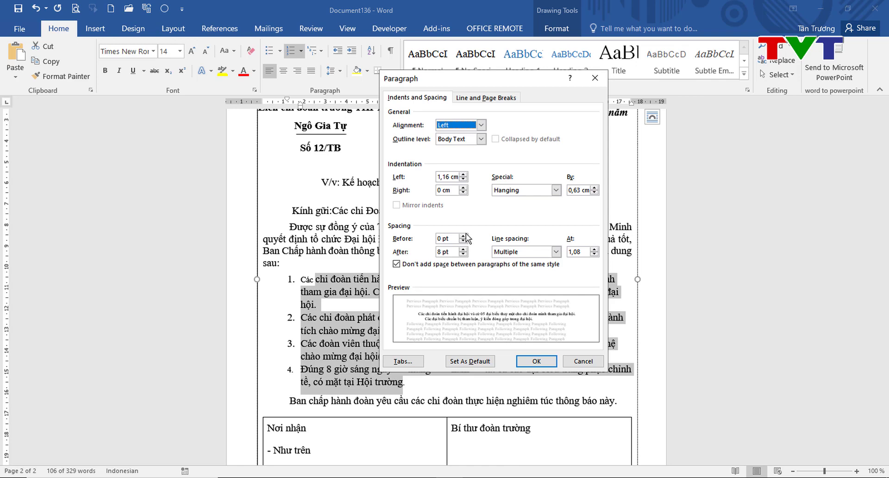
{"action": "left_click", "coordinate": [464, 236]}
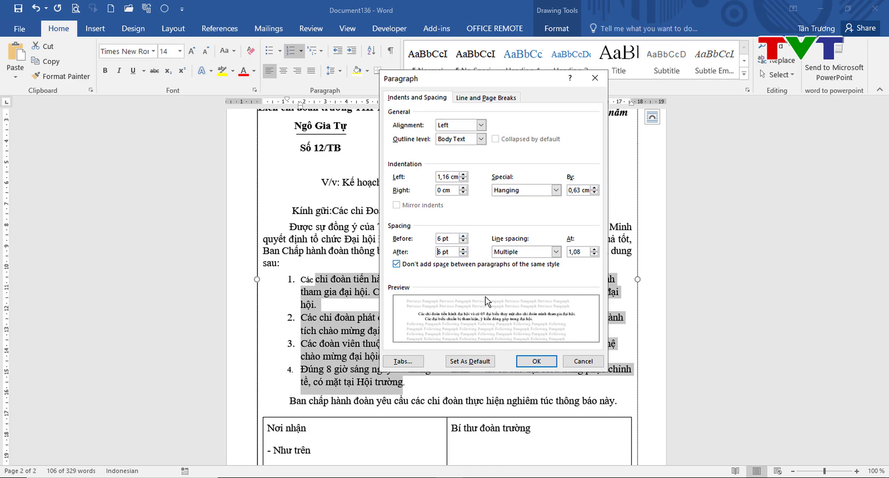
{"action": "left_click", "coordinate": [536, 361]}
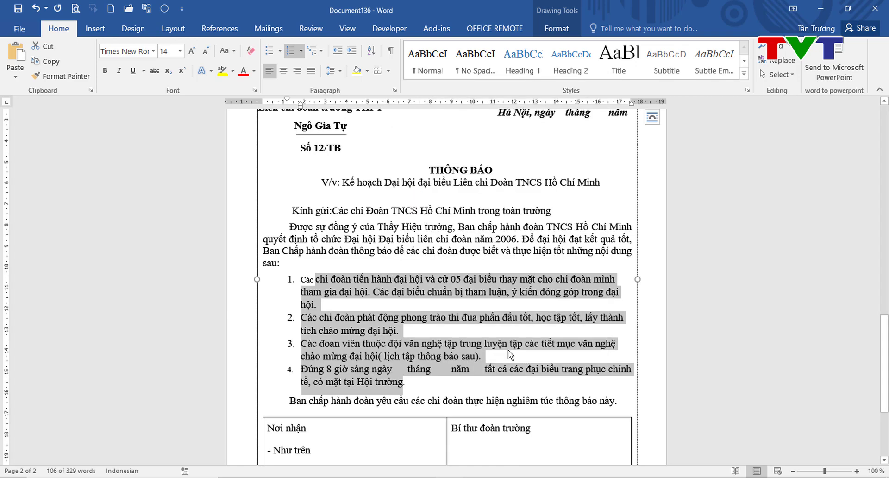
{"action": "left_click", "coordinate": [409, 283]}
{"action": "scroll", "coordinate": [411, 283], "scroll_direction": "down", "scroll_amount": 3}
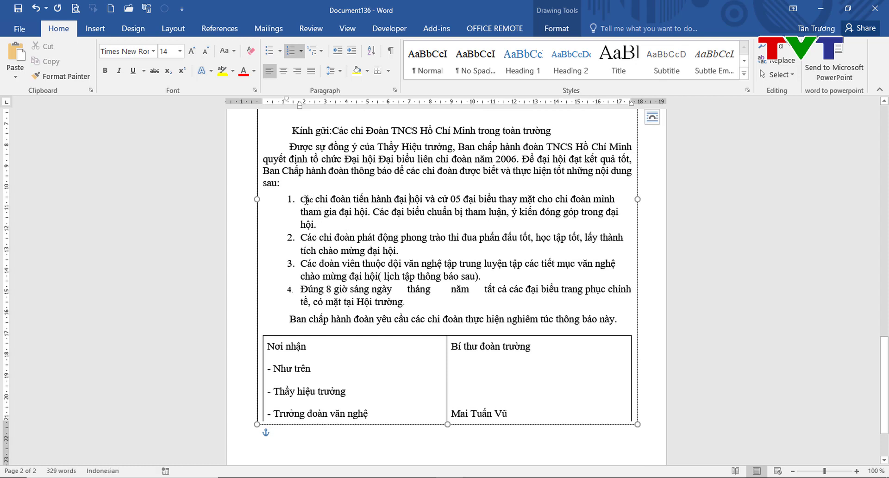
Step: Set the word Các in item 1 to 14 pt to match the list
{"action": "double_click", "coordinate": [305, 200]}
{"action": "left_click", "coordinate": [396, 167]}
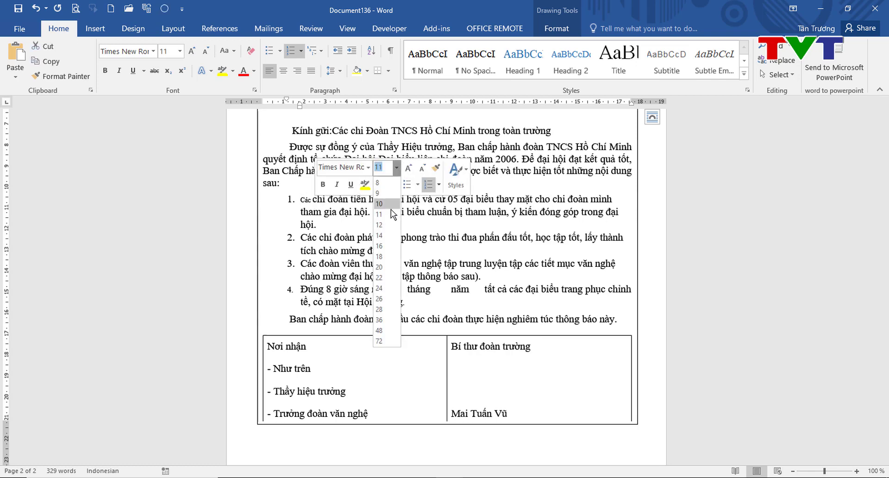
{"action": "left_click", "coordinate": [384, 235]}
{"action": "left_click", "coordinate": [384, 237]}
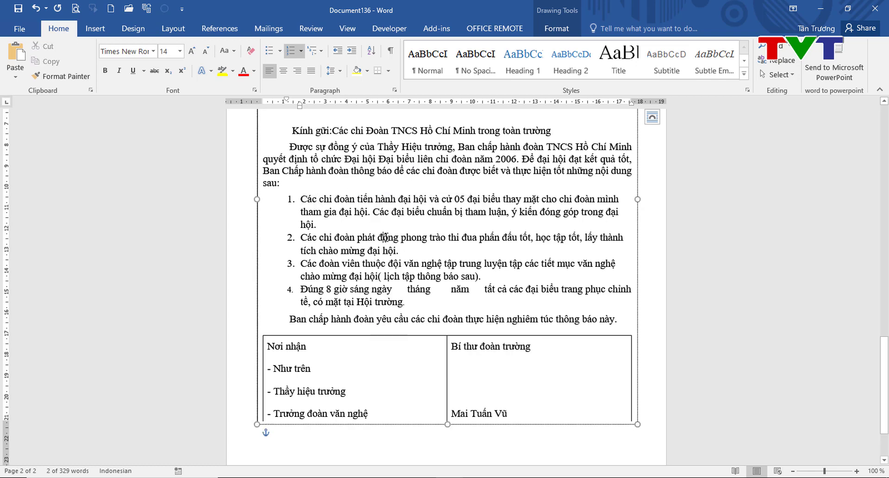
{"action": "scroll", "coordinate": [369, 221], "scroll_direction": "up", "scroll_amount": 3}
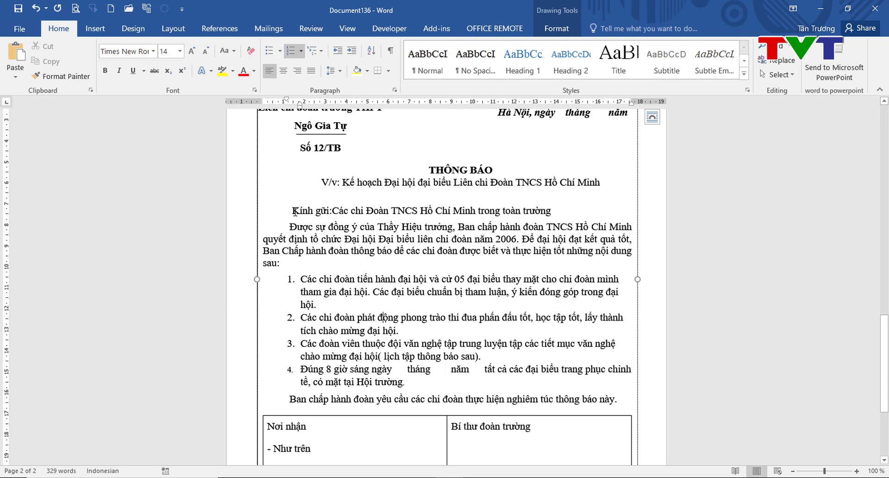
Step: Make the 'Kính gửi:' words bold and italic
{"action": "left_click_drag", "start_coordinate": [293, 211], "coordinate": [331, 211]}
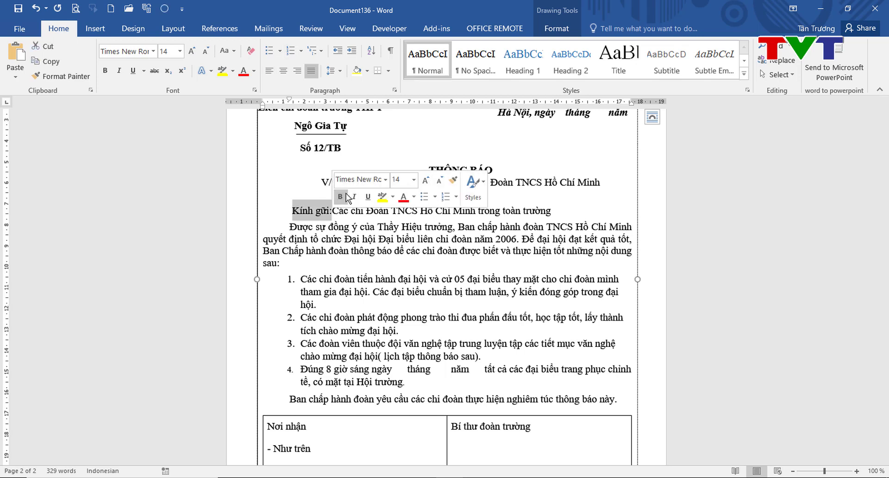
{"action": "left_click", "coordinate": [342, 196]}
{"action": "left_click", "coordinate": [353, 197]}
{"action": "left_click", "coordinate": [335, 211]}
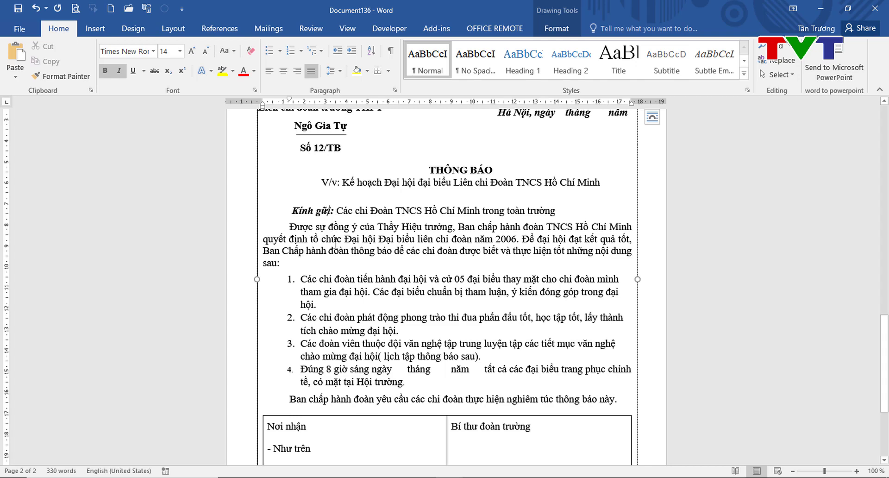
Step: Add a colon after 'Nơi nhận' and make the 'Nơi nhận:' label bold
{"action": "left_click", "coordinate": [361, 292]}
{"action": "scroll", "coordinate": [376, 283], "scroll_direction": "down", "scroll_amount": 2}
{"action": "scroll", "coordinate": [381, 268], "scroll_direction": "down", "scroll_amount": 1}
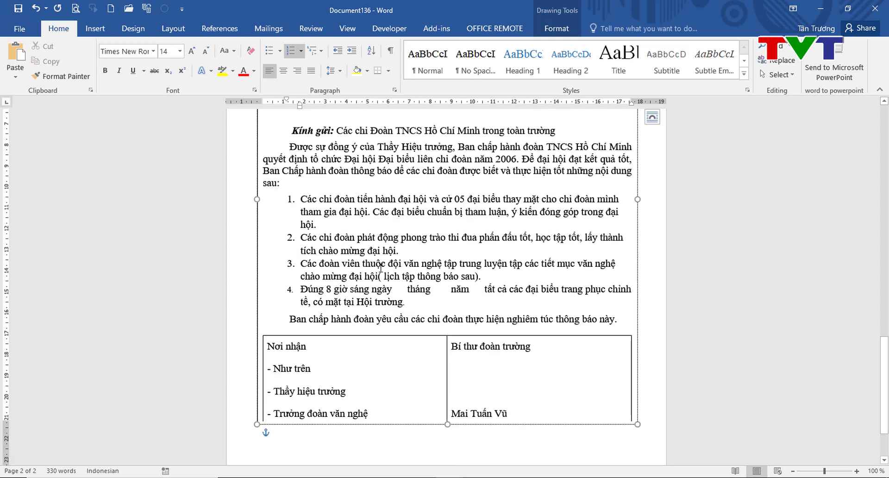
{"action": "scroll", "coordinate": [381, 268], "scroll_direction": "down", "scroll_amount": 2}
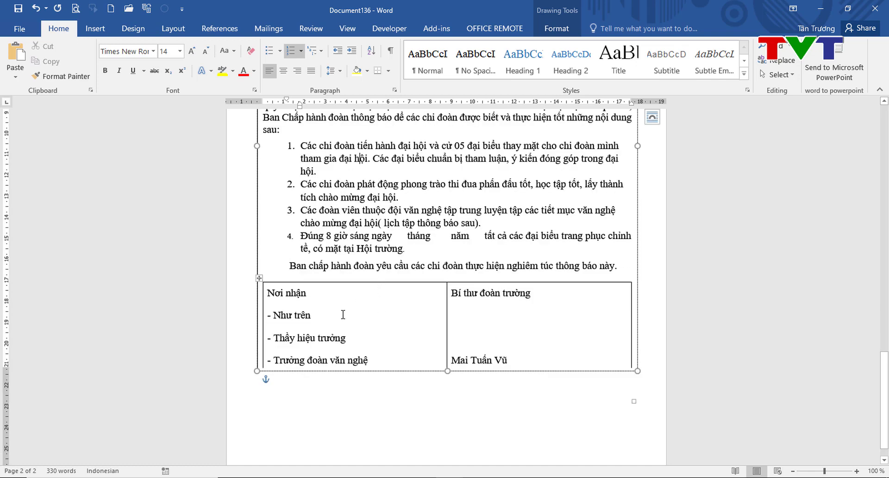
{"action": "left_click", "coordinate": [314, 293]}
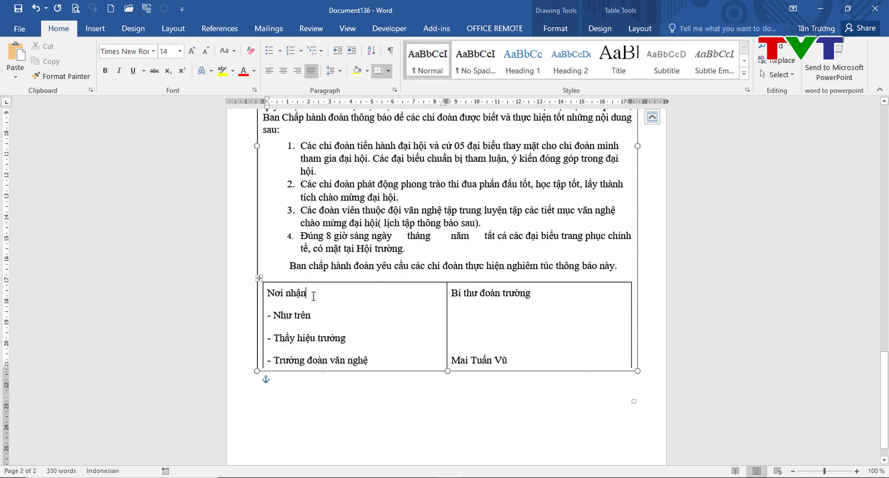
{"action": "type", "text": ":"}
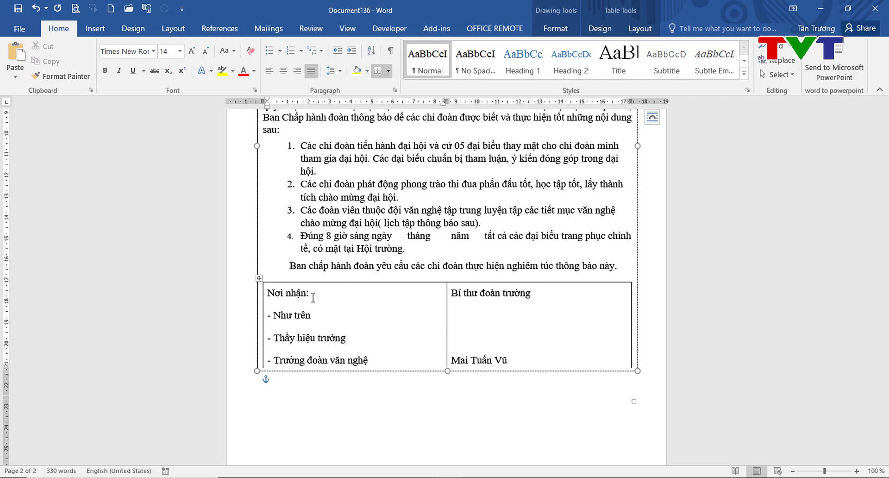
{"action": "left_click_drag", "start_coordinate": [278, 298], "coordinate": [314, 296]}
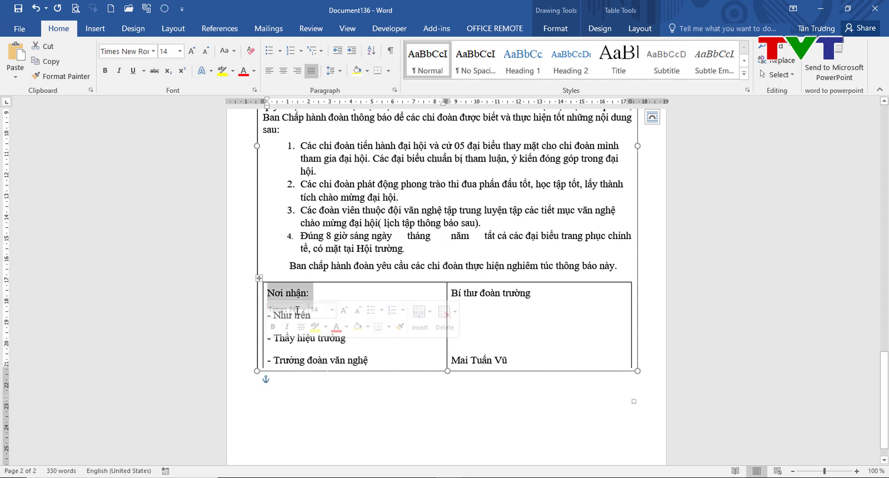
{"action": "left_click", "coordinate": [279, 329]}
{"action": "left_click", "coordinate": [517, 347]}
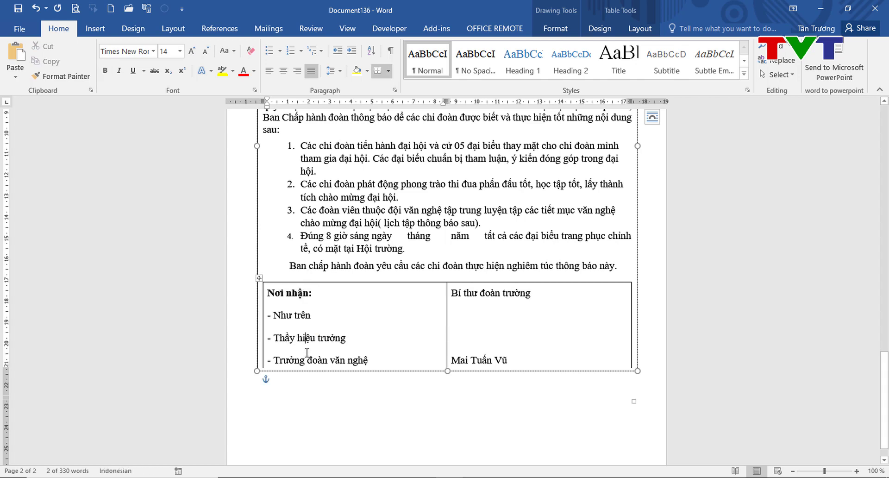
Step: Bold and centre the signer's name, and centre 'Bí thư đoàn trường' in its cell
{"action": "left_click_drag", "start_coordinate": [509, 361], "coordinate": [450, 362]}
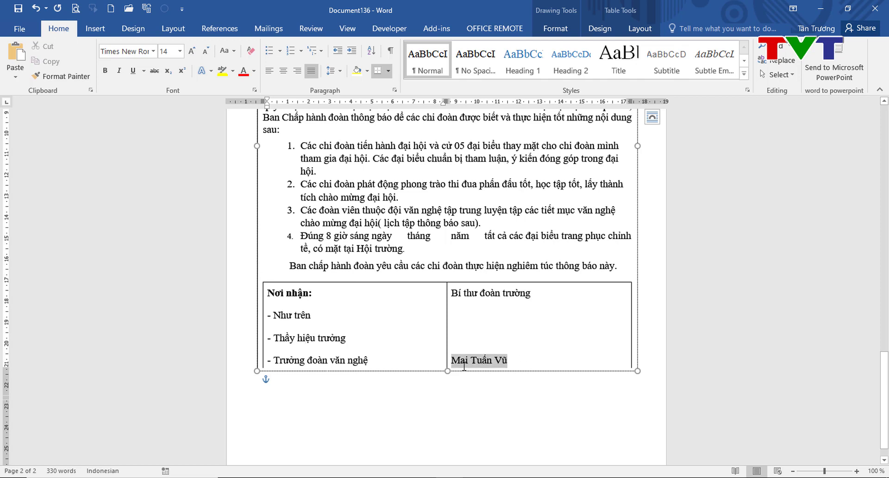
{"action": "left_click", "coordinate": [475, 347]}
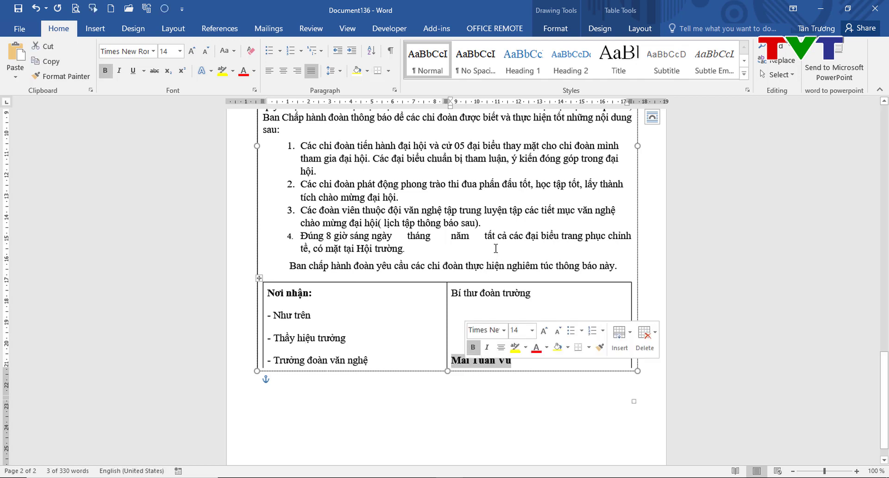
{"action": "left_click", "coordinate": [283, 70]}
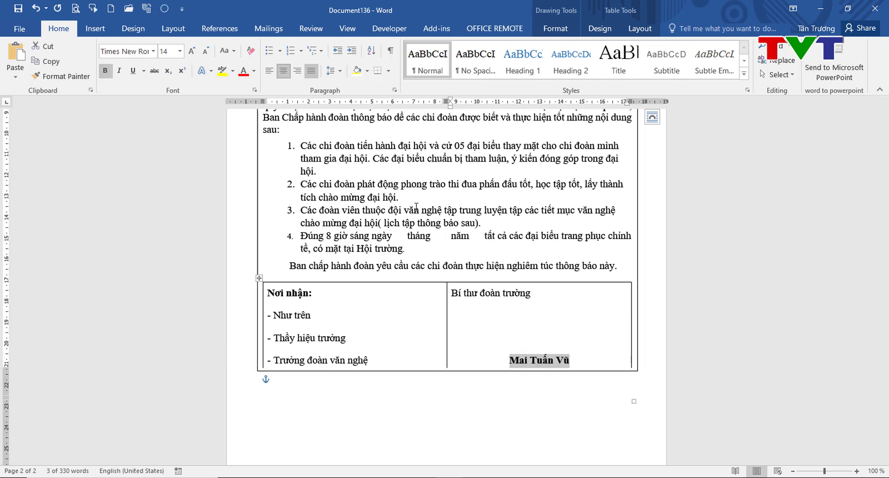
{"action": "left_click", "coordinate": [484, 293]}
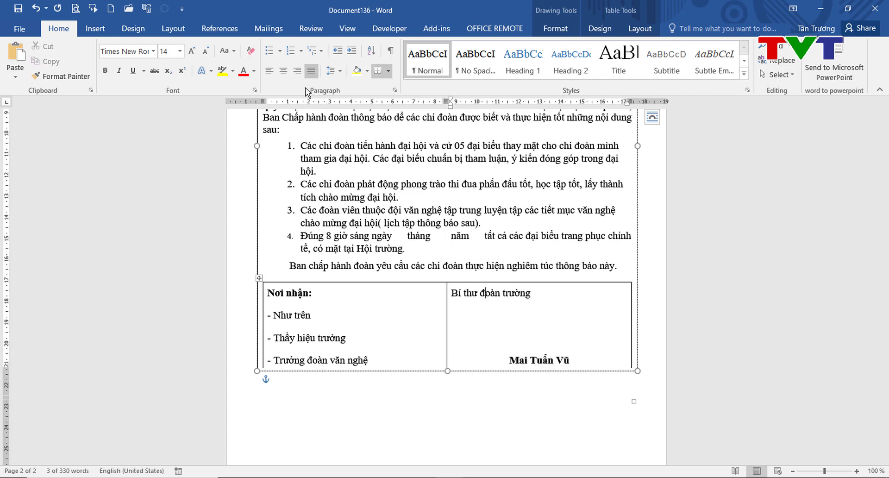
{"action": "left_click", "coordinate": [283, 71]}
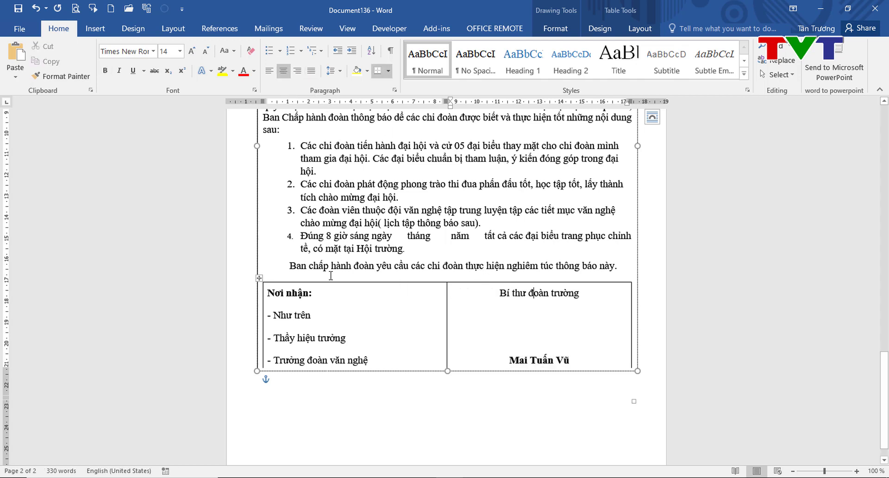
{"action": "left_click_drag", "start_coordinate": [295, 315], "coordinate": [332, 359]}
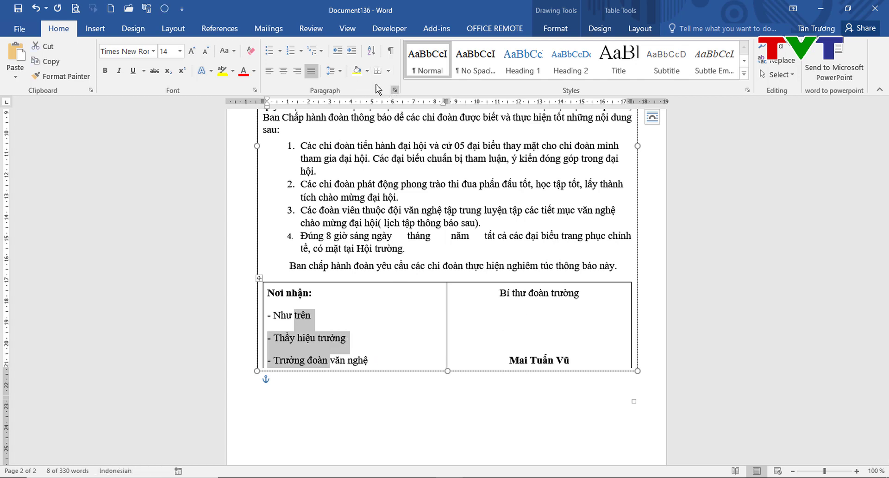
Step: Reduce the line spacing of the recipient lines so '- Lưu' fits
{"action": "left_click", "coordinate": [330, 71]}
{"action": "left_click", "coordinate": [347, 85]}
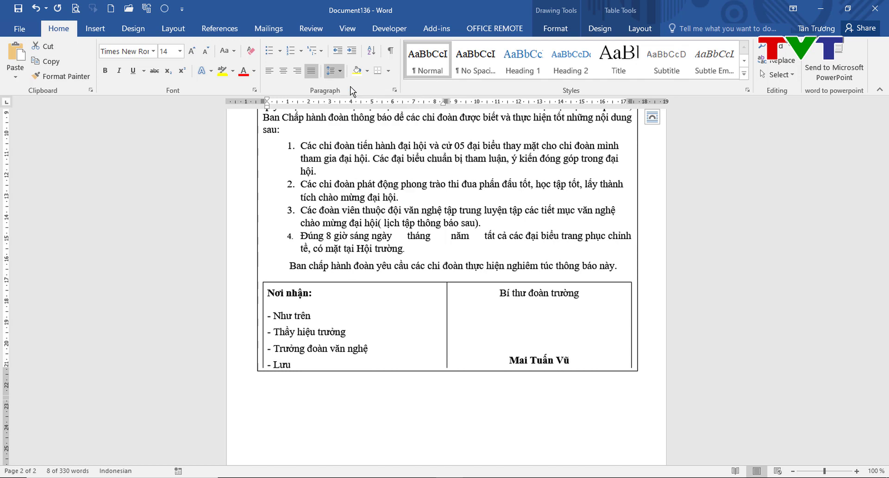
{"action": "left_click", "coordinate": [315, 347]}
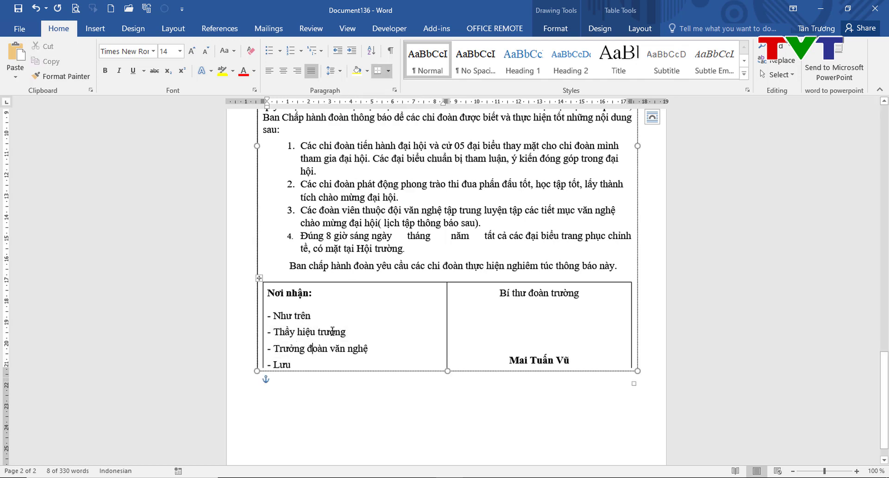
{"action": "left_click", "coordinate": [310, 302]}
{"action": "key", "text": "ctrl+Left"}
{"action": "key", "text": "shift+End"}
Step: Set the recipients/signature table's borders to None
{"action": "left_click_drag", "start_coordinate": [395, 304], "coordinate": [522, 345]}
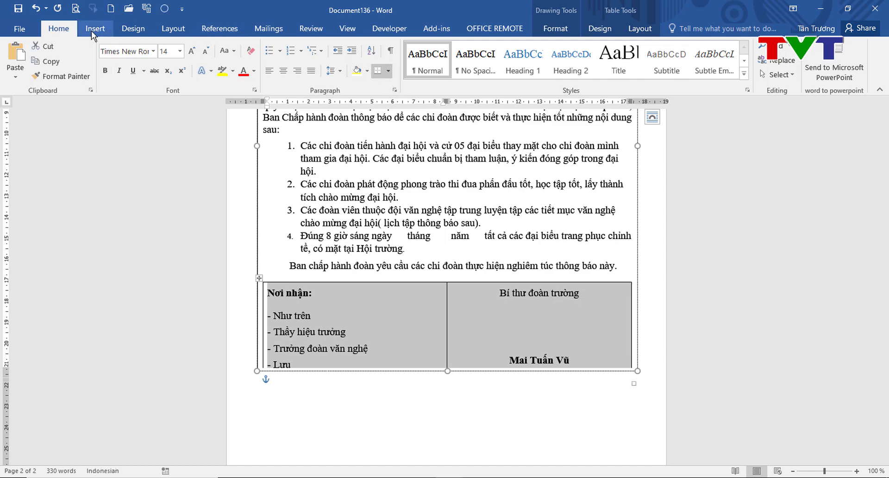
{"action": "left_click", "coordinate": [133, 29]}
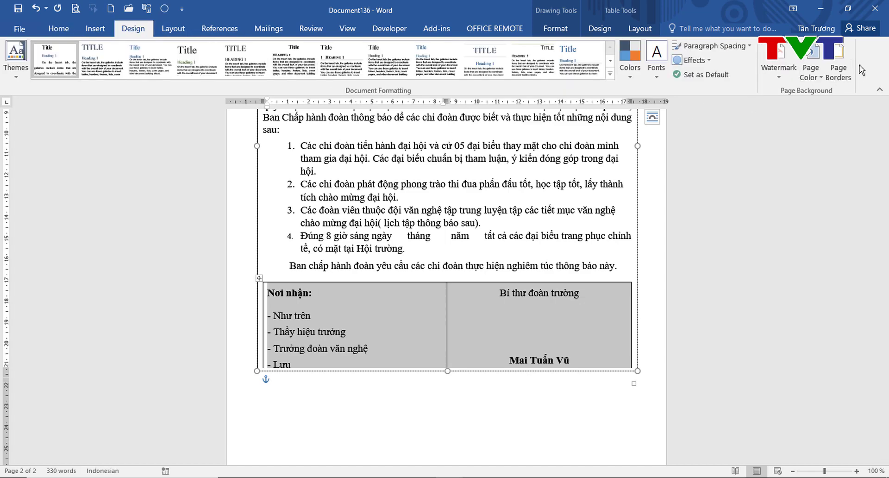
{"action": "left_click", "coordinate": [839, 58]}
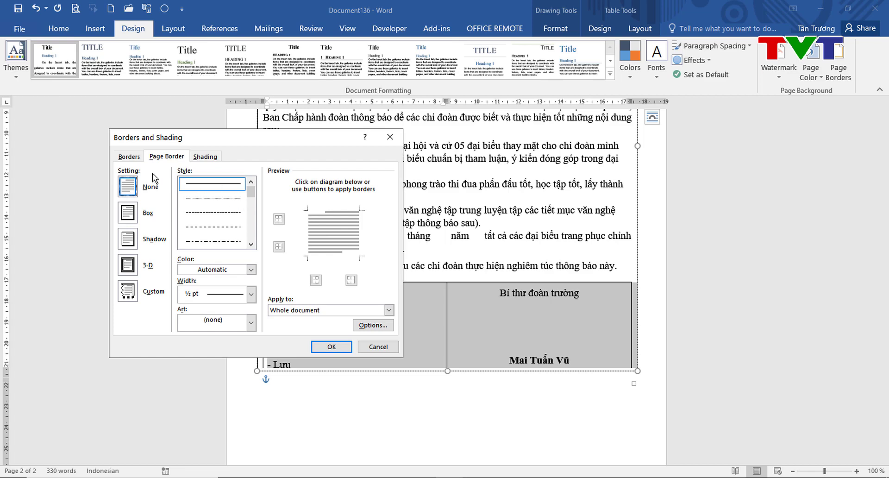
{"action": "left_click", "coordinate": [137, 157]}
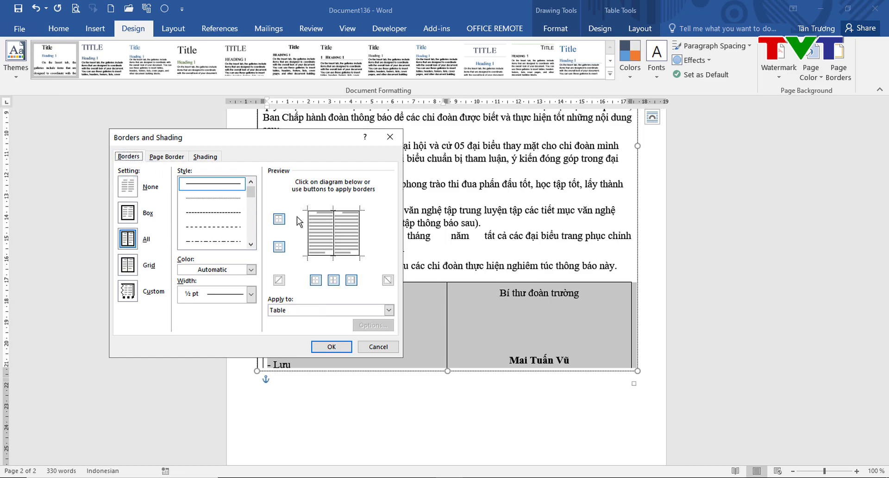
{"action": "left_click", "coordinate": [128, 188]}
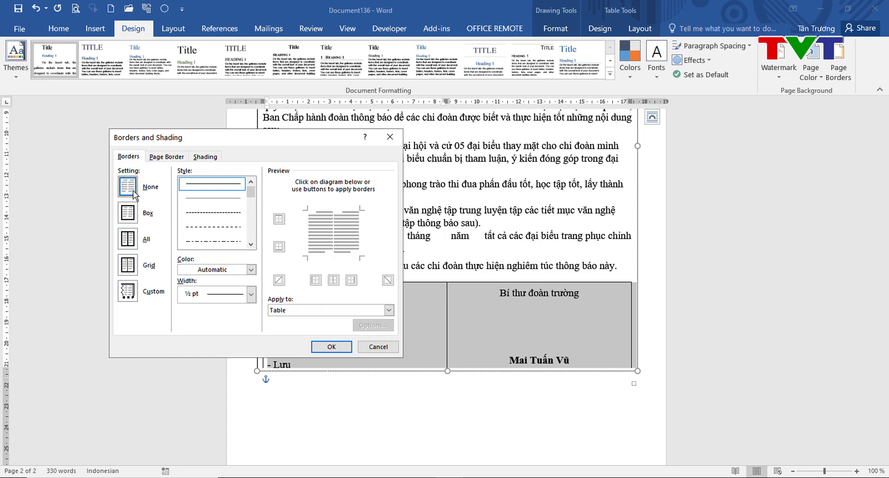
{"action": "left_click", "coordinate": [332, 347]}
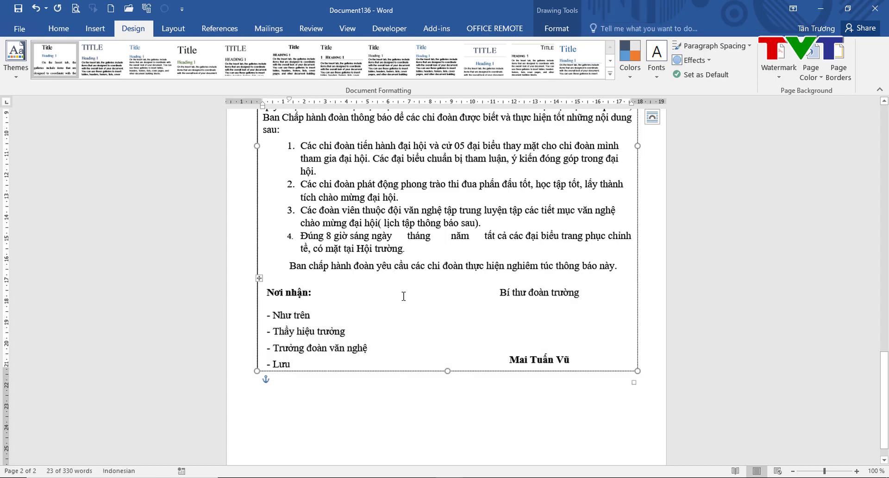
{"action": "key", "text": "Up"}
{"action": "key", "text": "Escape"}
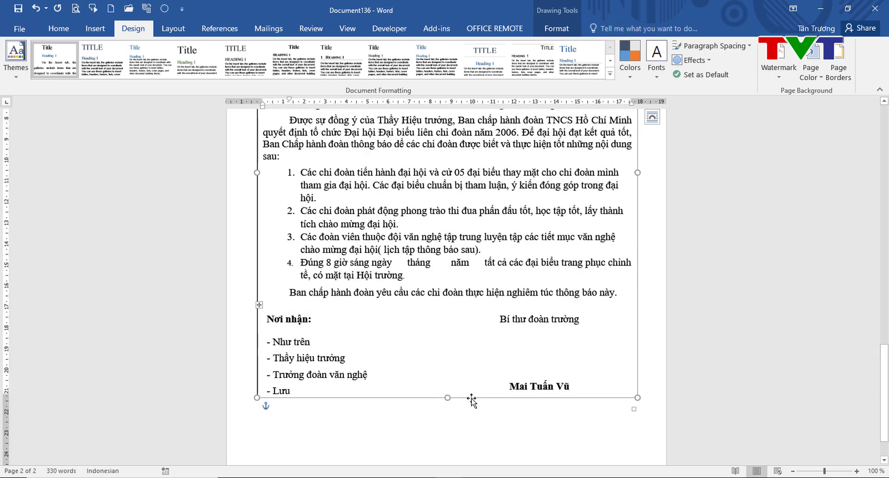
Step: Give the notice text box an Offset Diagonal Bottom Right drop shadow
{"action": "left_click", "coordinate": [557, 29]}
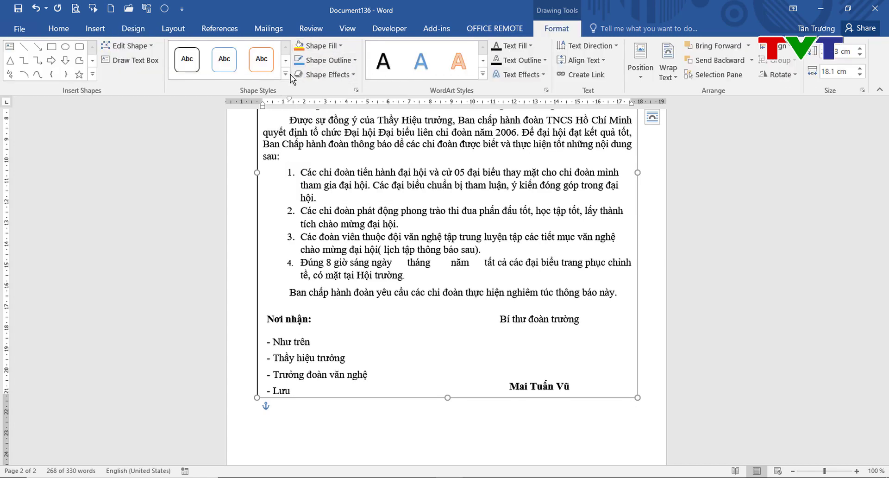
{"action": "left_click", "coordinate": [341, 75]}
{"action": "mouse_move", "coordinate": [335, 127]}
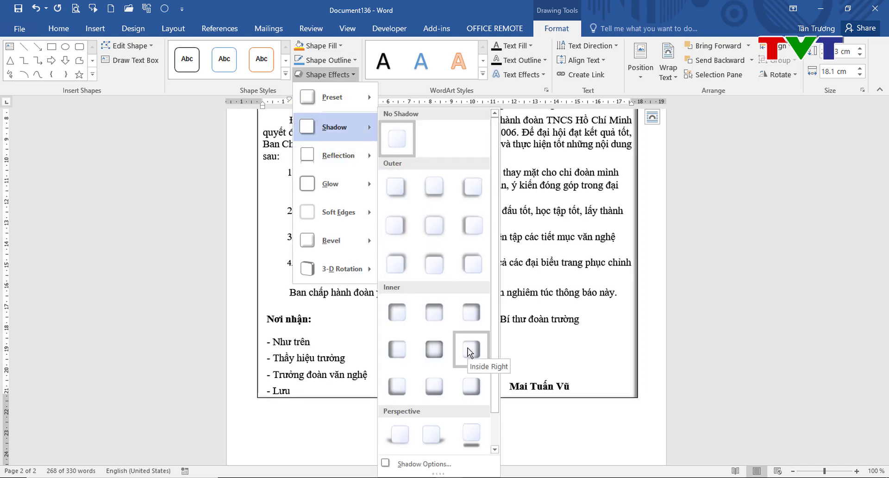
{"action": "left_click", "coordinate": [401, 203]}
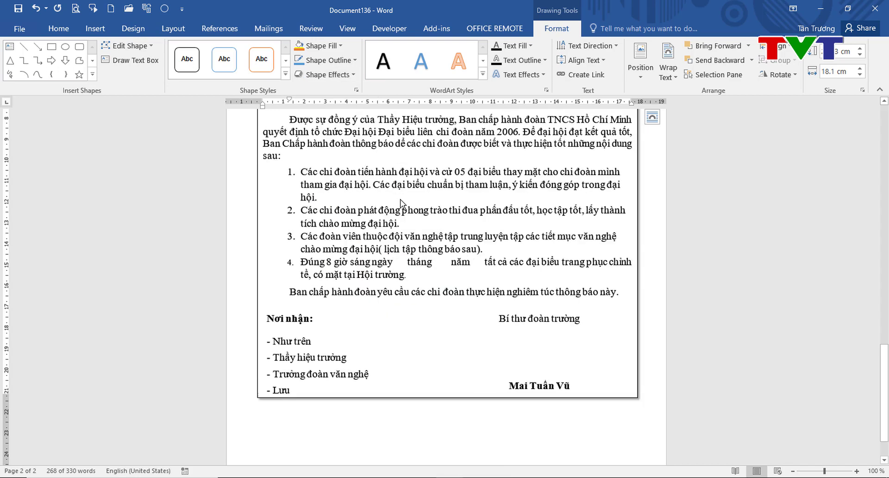
{"action": "left_click", "coordinate": [286, 74]}
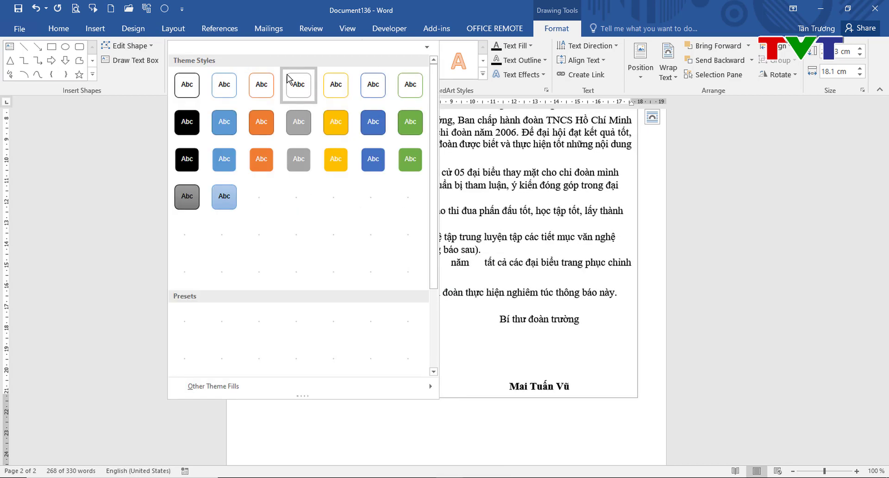
{"action": "left_click", "coordinate": [415, 4]}
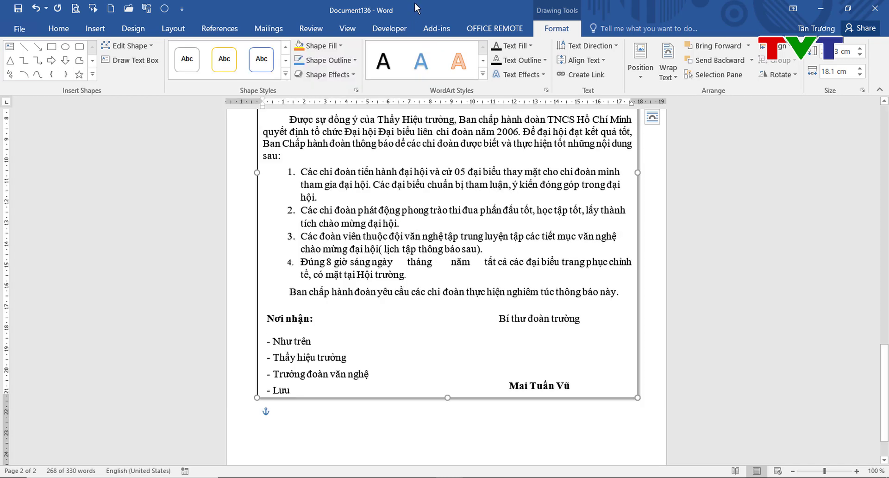
Step: Set the text box outline weight to 1½ pt
{"action": "left_click", "coordinate": [349, 60]}
{"action": "mouse_move", "coordinate": [347, 205]}
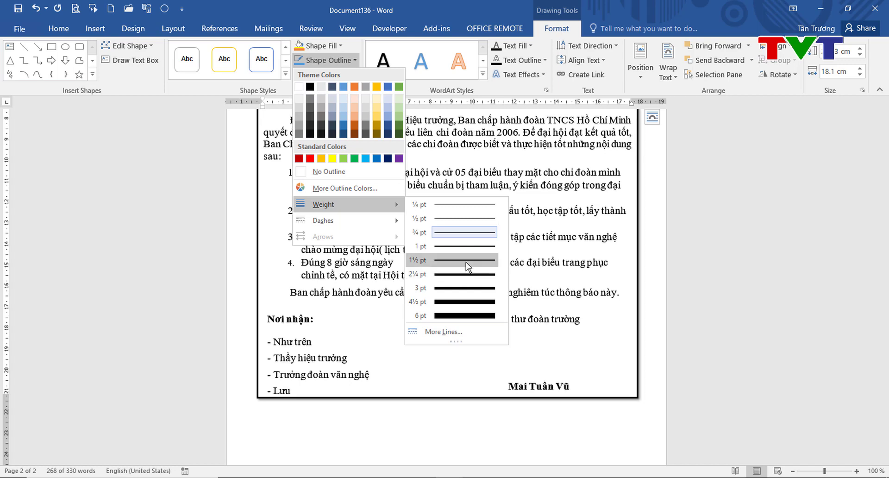
{"action": "left_click", "coordinate": [466, 262]}
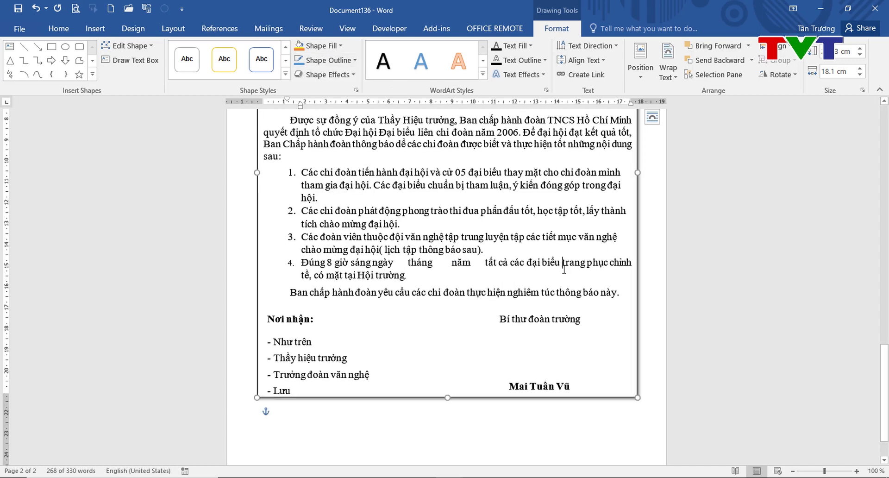
{"action": "scroll", "coordinate": [580, 285], "scroll_direction": "up", "scroll_amount": 2}
{"action": "scroll", "coordinate": [543, 281], "scroll_direction": "up", "scroll_amount": 3}
{"action": "scroll", "coordinate": [543, 281], "scroll_direction": "up", "scroll_amount": 3}
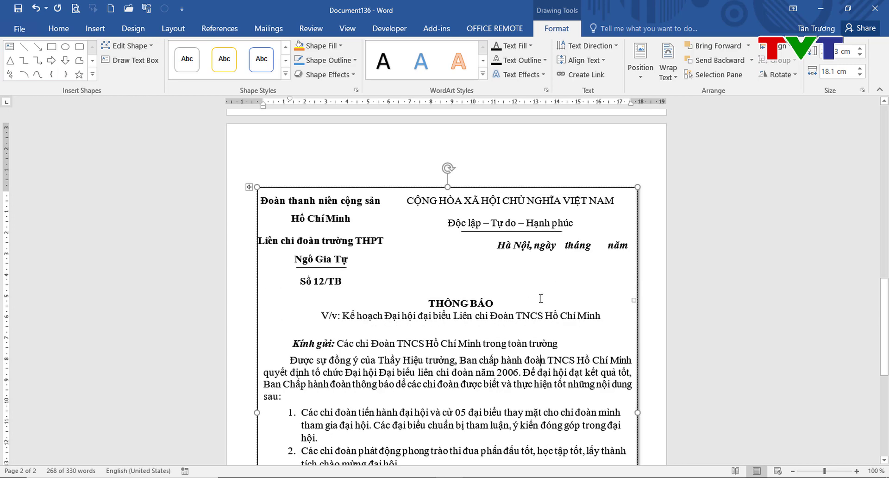
{"action": "scroll", "coordinate": [545, 297], "scroll_direction": "down", "scroll_amount": 1}
{"action": "scroll", "coordinate": [546, 296], "scroll_direction": "down", "scroll_amount": 5}
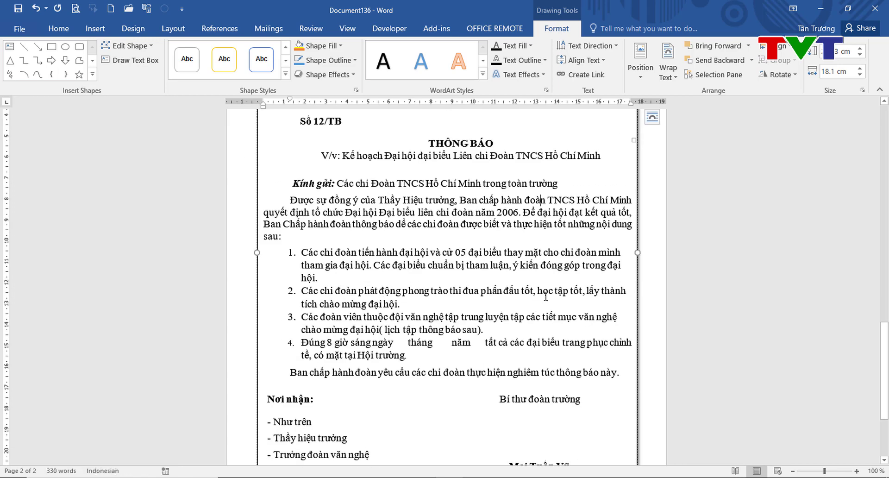
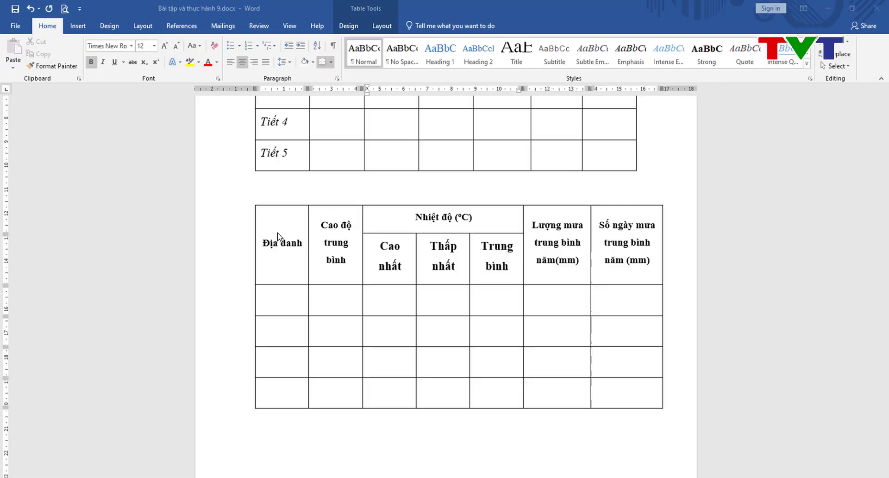
Step: Shade the header cells from Địa danh through Số ngày mưa Light Blue
{"action": "left_click_drag", "start_coordinate": [274, 227], "coordinate": [614, 250]}
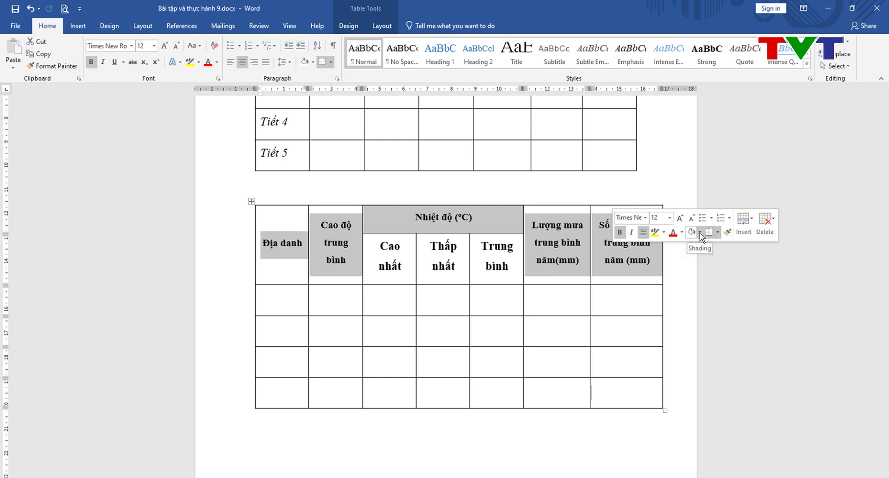
{"action": "left_click", "coordinate": [699, 233]}
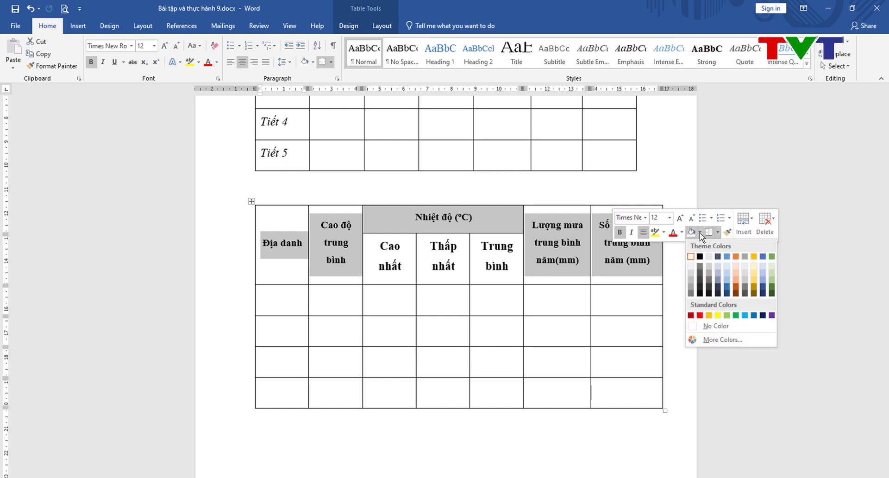
{"action": "left_click", "coordinate": [744, 315]}
{"action": "left_click", "coordinate": [455, 266]}
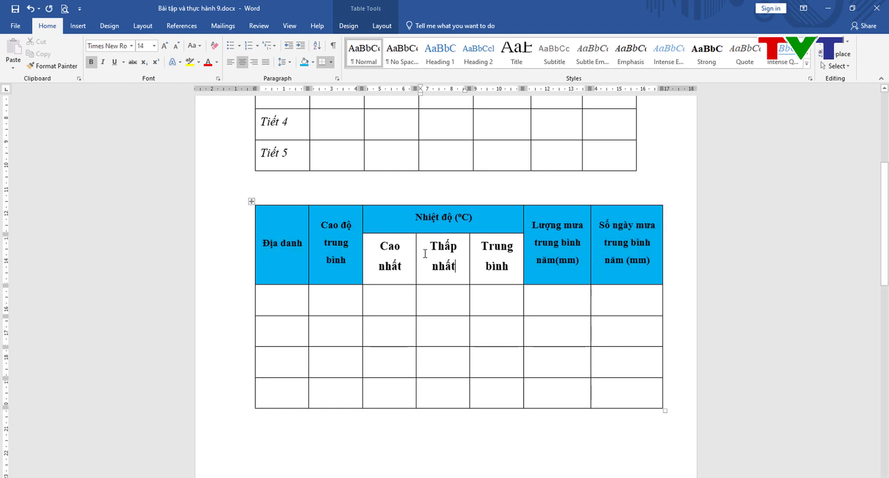
Step: Shade the Cao nhất, Thấp nhất and Trung bình cells dark blue from Table Design Shading
{"action": "left_click_drag", "start_coordinate": [453, 254], "coordinate": [501, 259]}
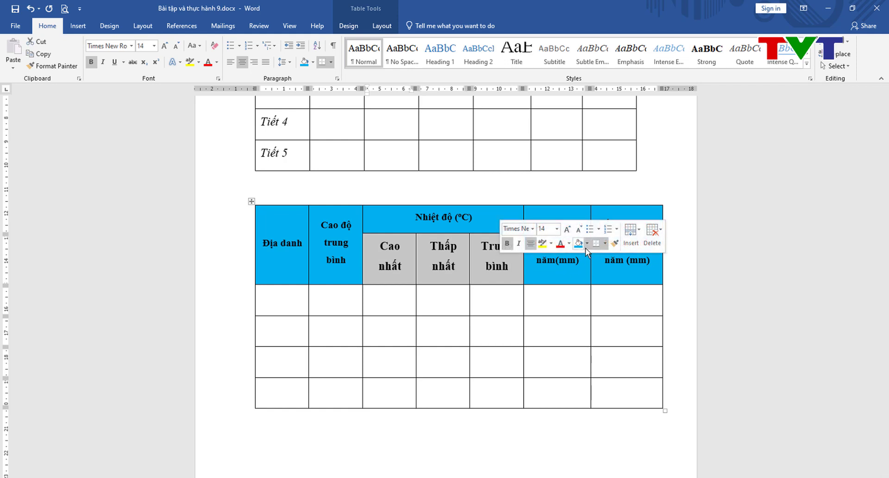
{"action": "left_click", "coordinate": [382, 25]}
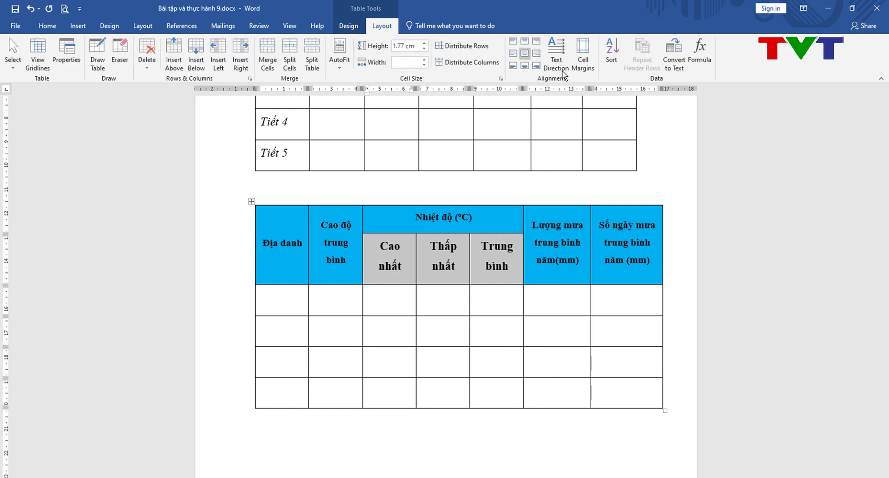
{"action": "left_click", "coordinate": [348, 26]}
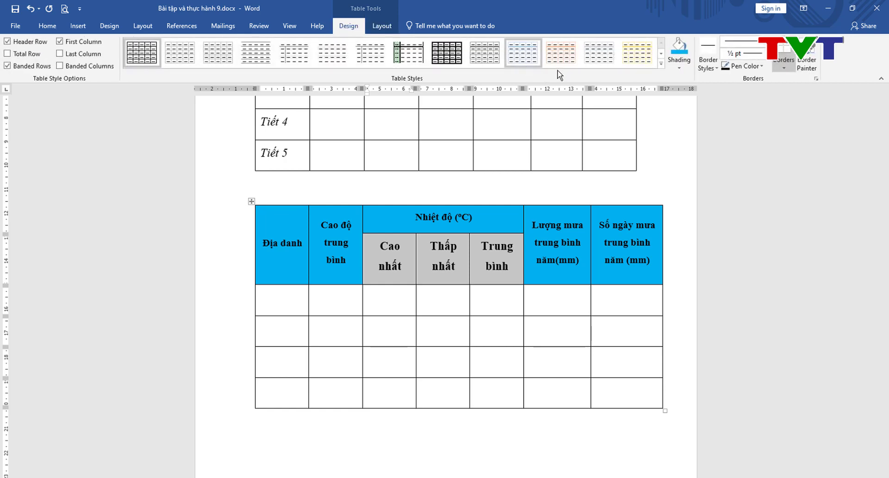
{"action": "left_click", "coordinate": [677, 70]}
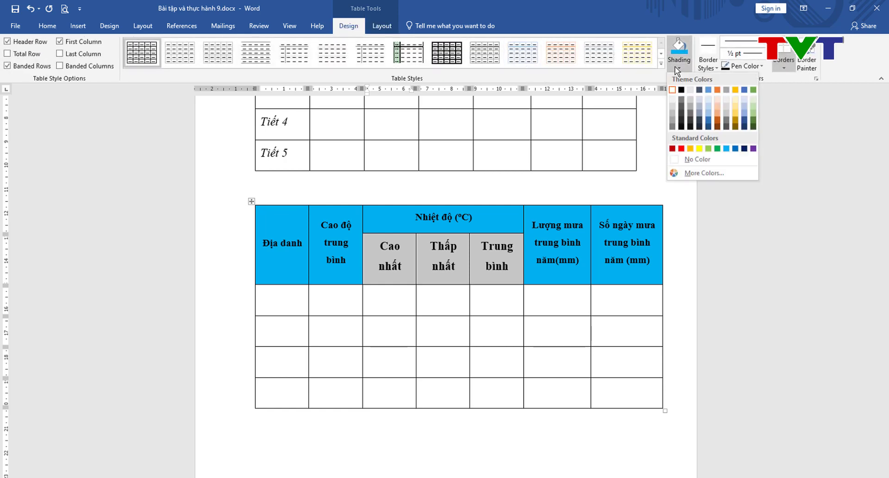
{"action": "left_click", "coordinate": [709, 122]}
Step: Reshade those three temperature sub-header cells Light Blue to match the other headers
{"action": "left_click_drag", "start_coordinate": [380, 251], "coordinate": [498, 259]}
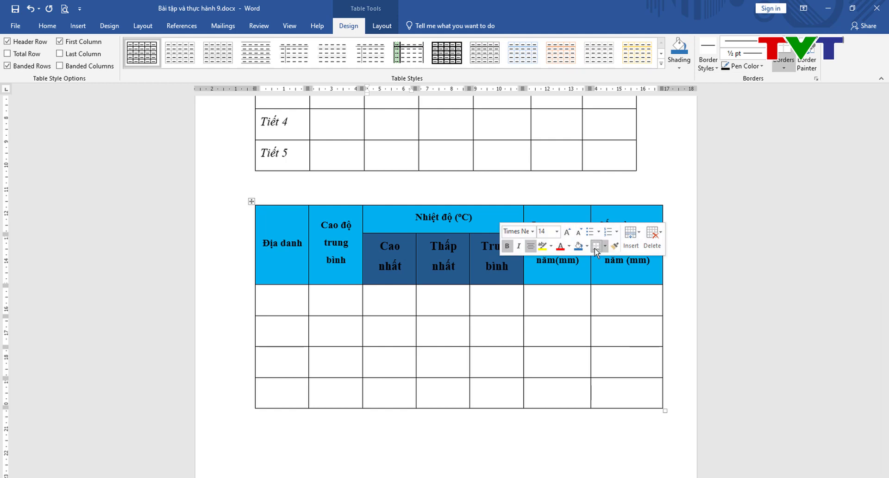
{"action": "left_click", "coordinate": [587, 246]}
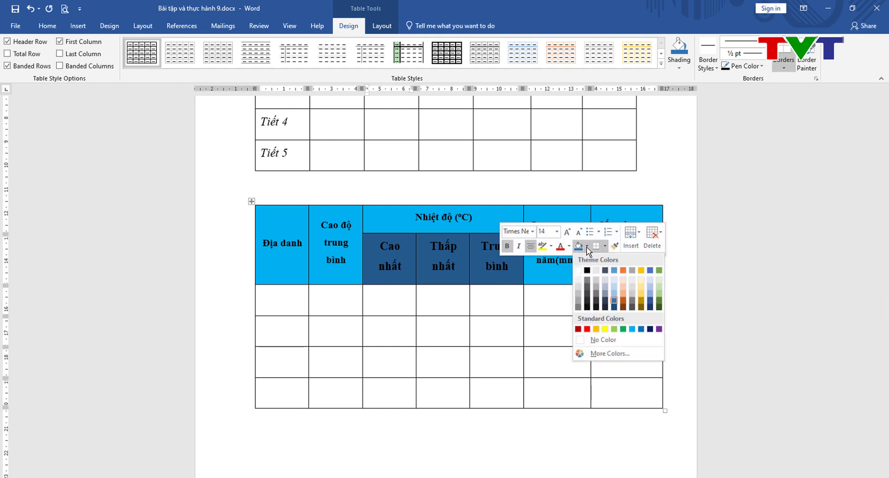
{"action": "left_click", "coordinate": [633, 327]}
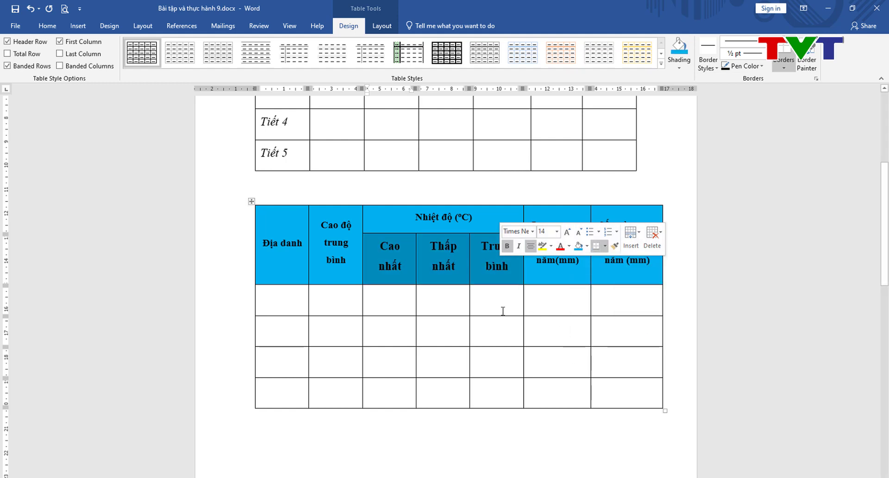
{"action": "left_click", "coordinate": [436, 272]}
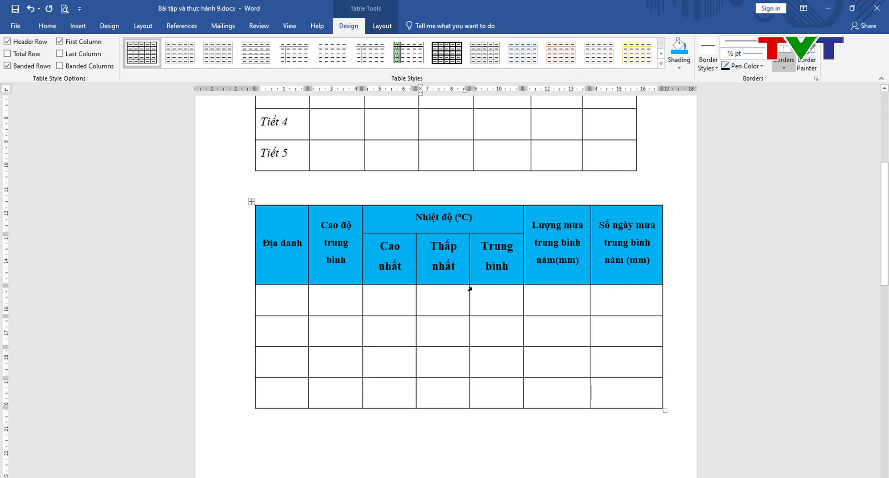